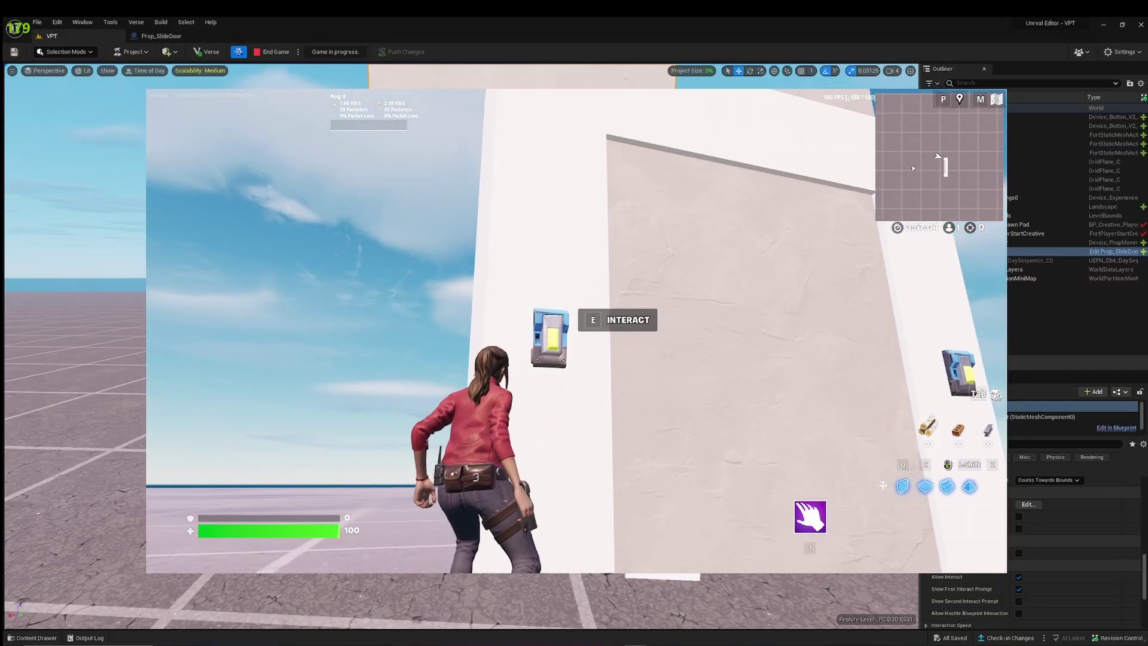
- Open the sliding door with its button in the running game session and watch how the door moves
key("d")
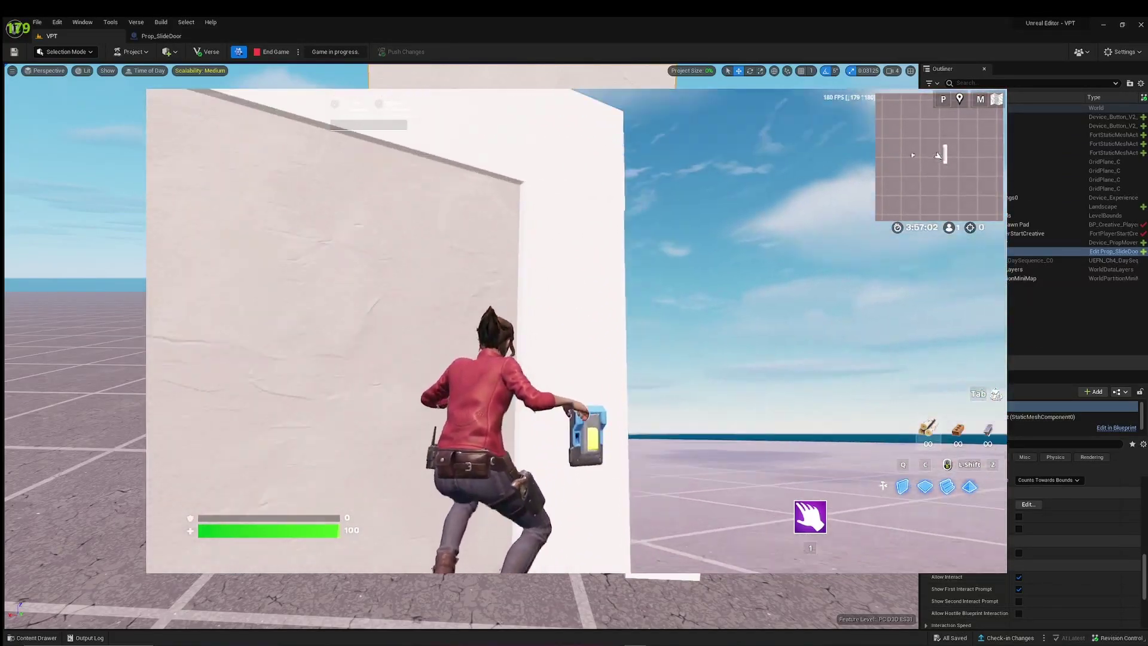
key("e")
key("s")
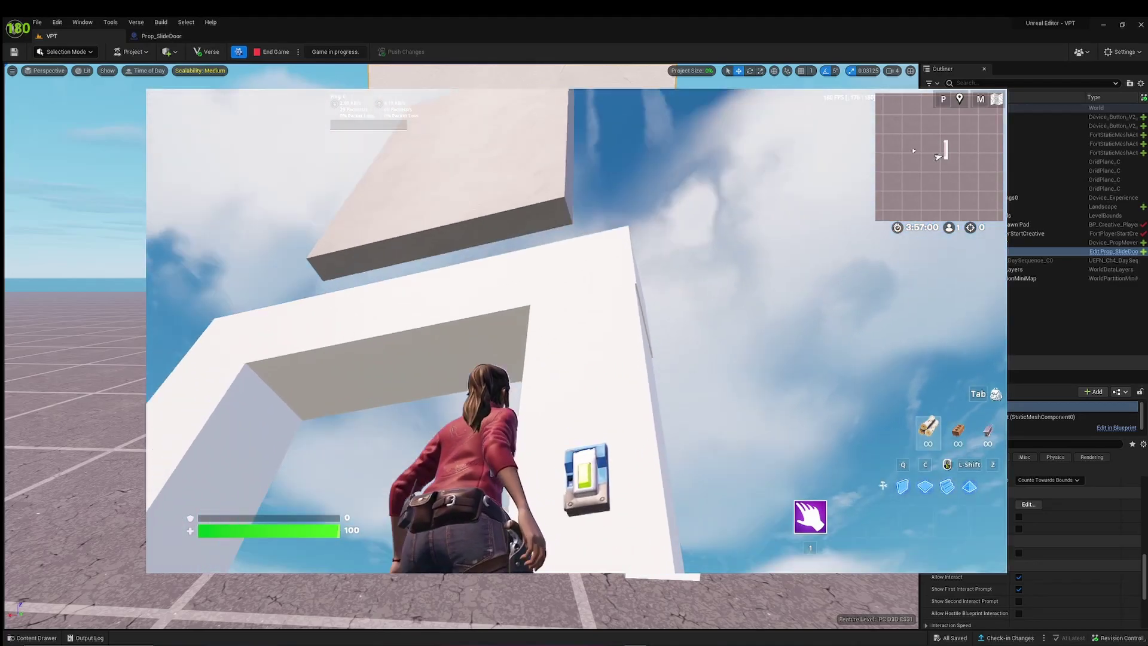
key("w")
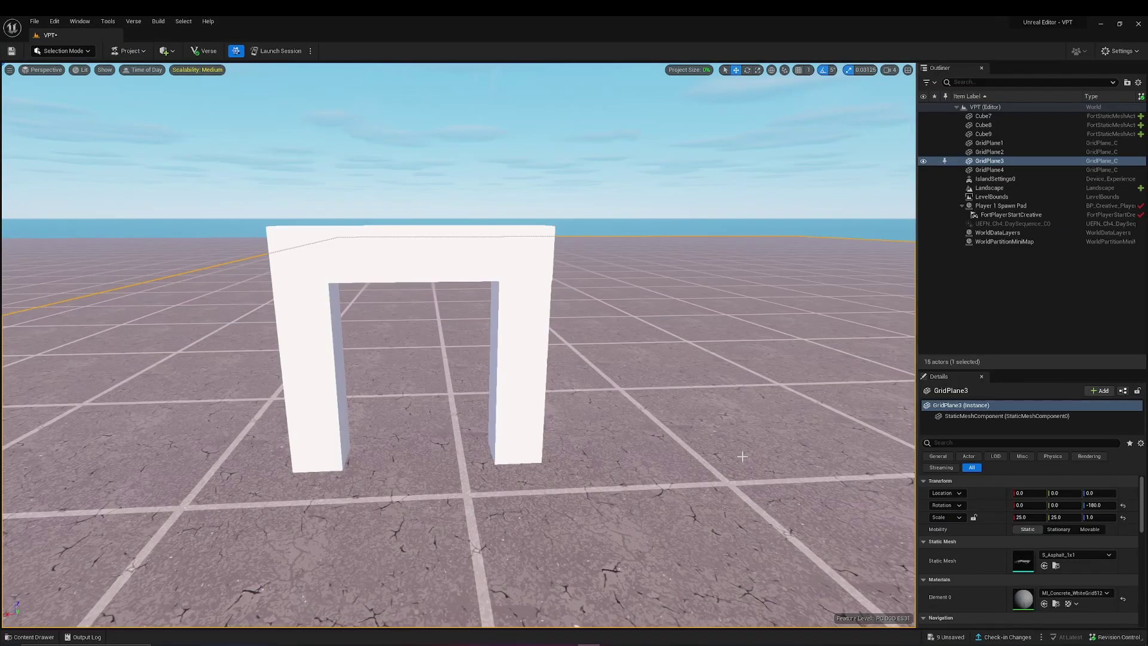
- Open the Devices folder of the Fortnite content library
mouse_move(742, 456)
right_mouse_down()
mouse_move(699, 445)
mouse_move(733, 456)
right_mouse_up()
key("s")
key("ctrl+space")
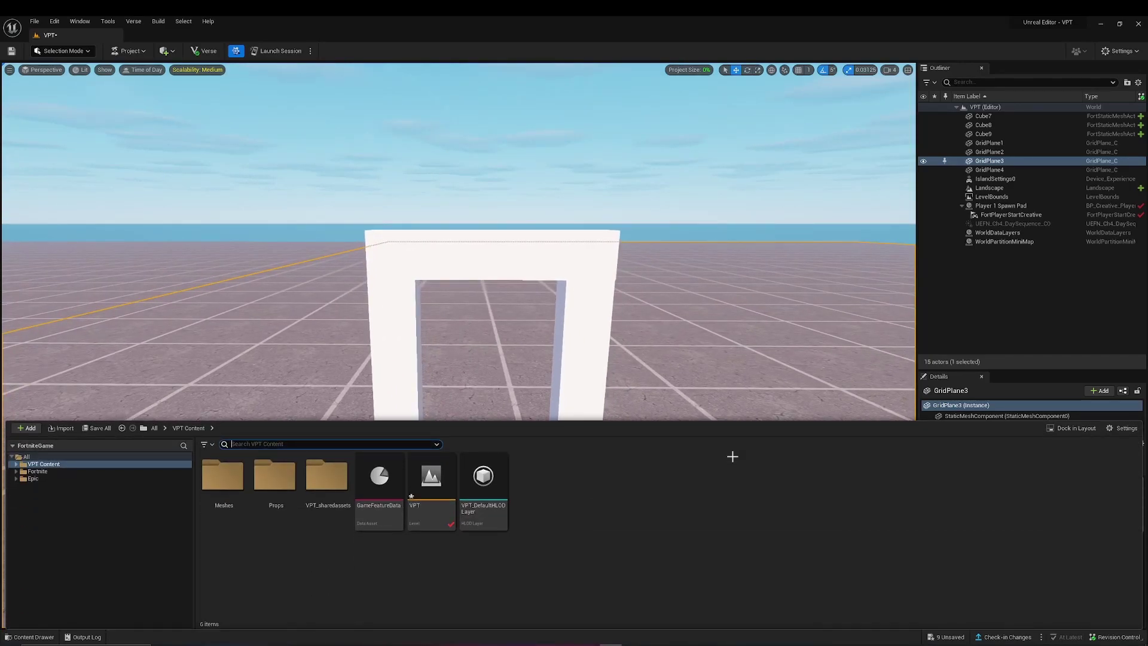
type("k")
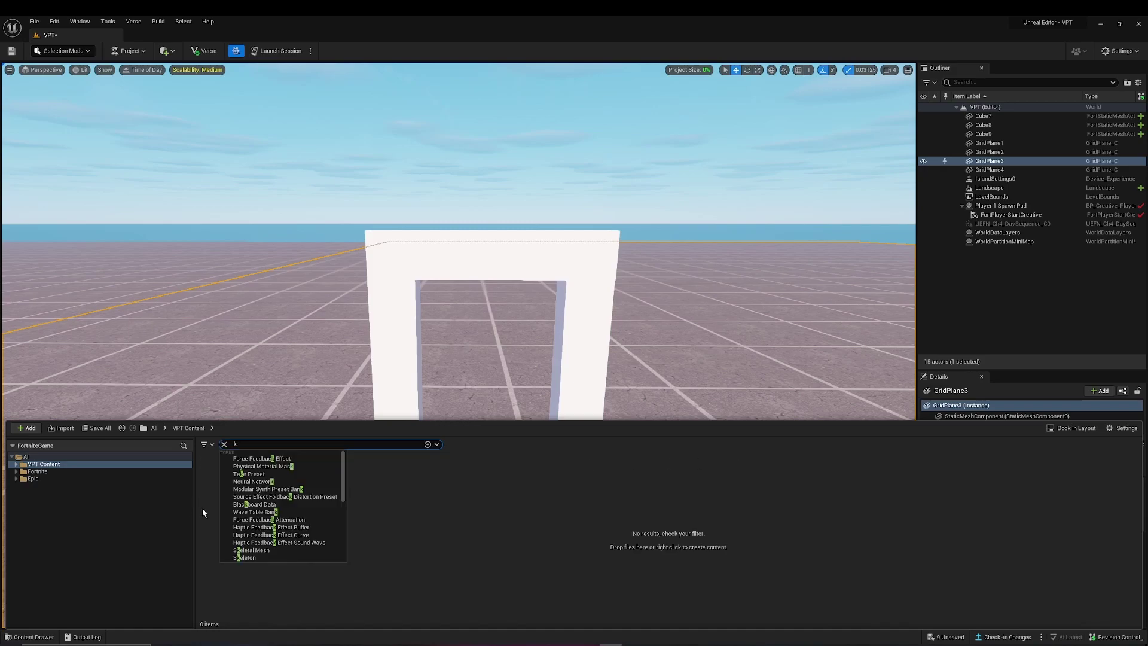
left_click(224, 445)
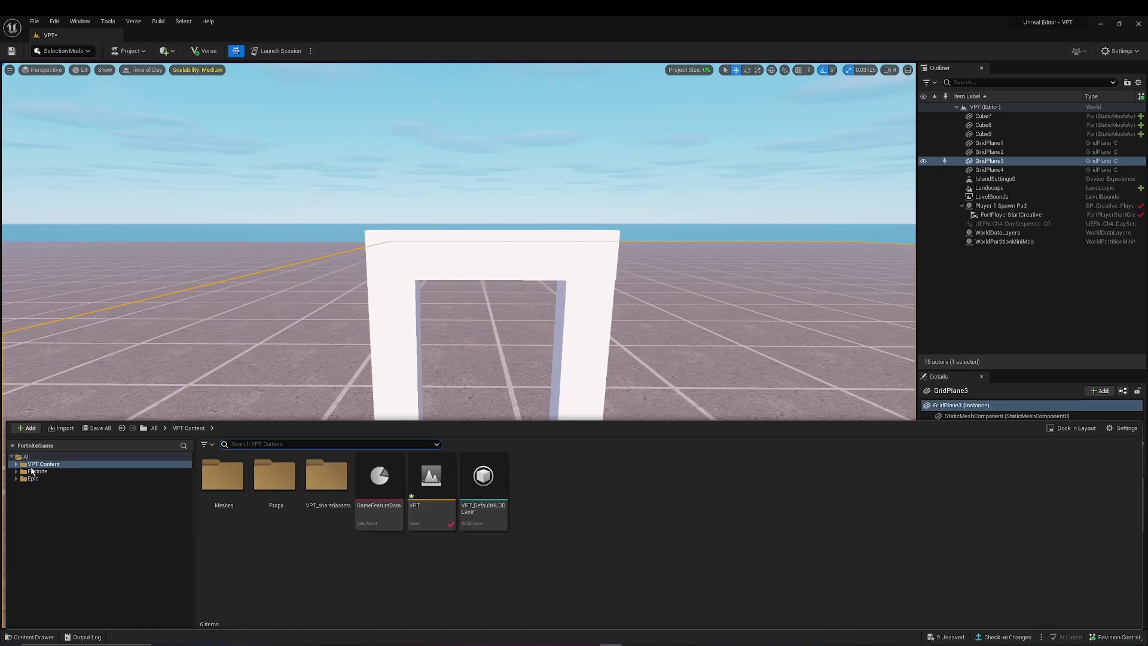
left_click(17, 465)
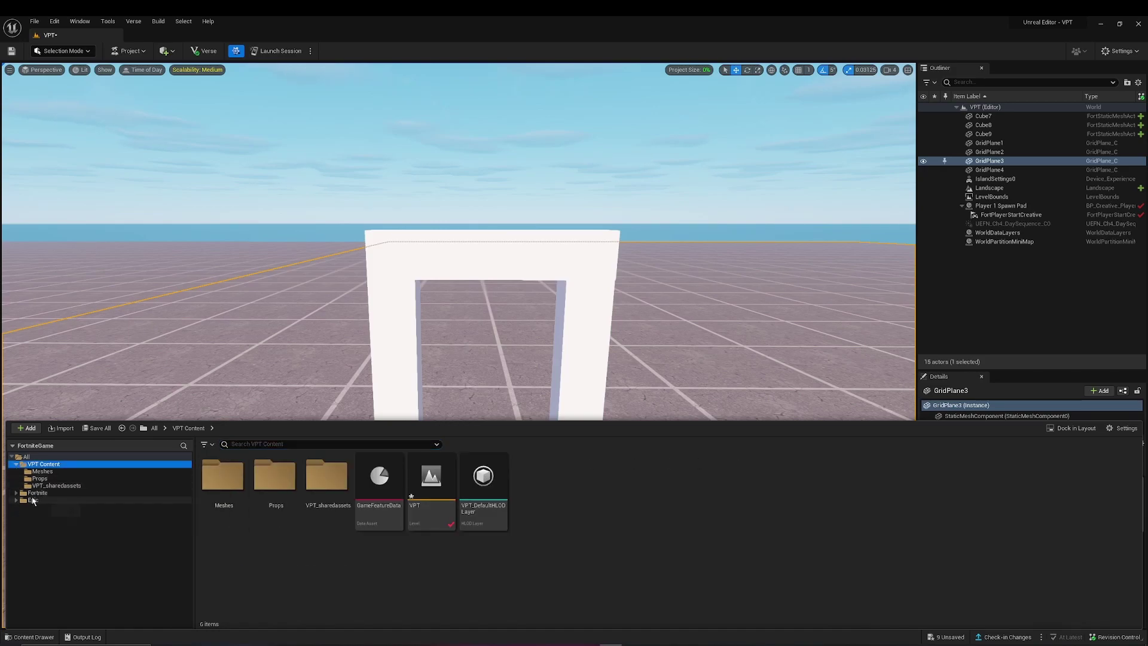
left_click(18, 493)
left_click(37, 494)
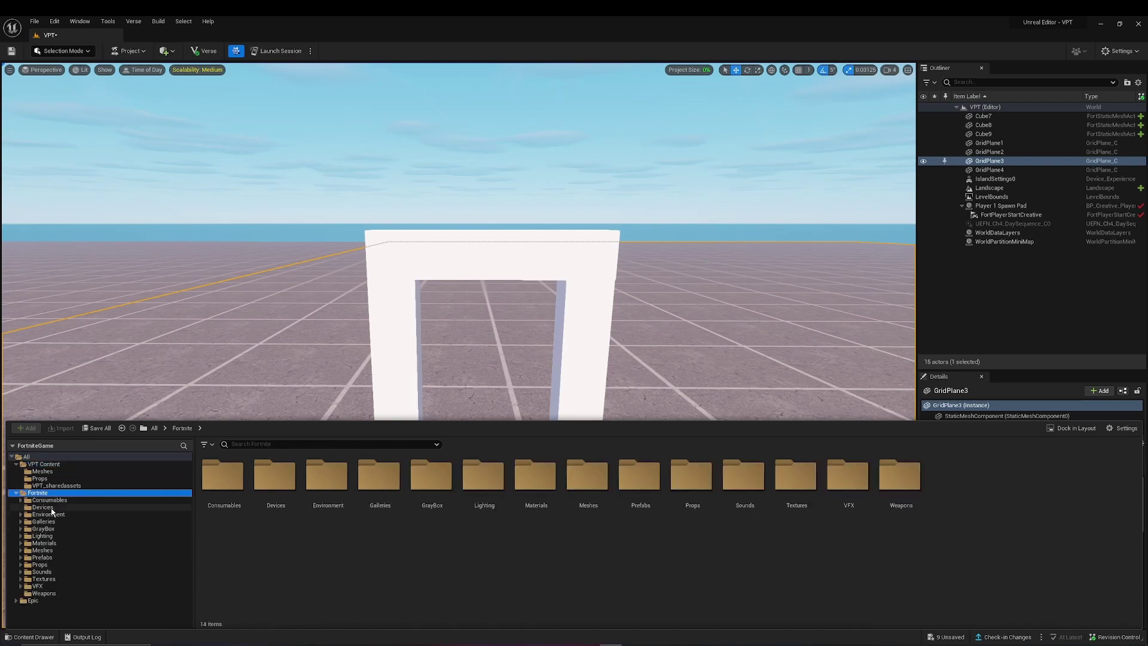
left_click(43, 507)
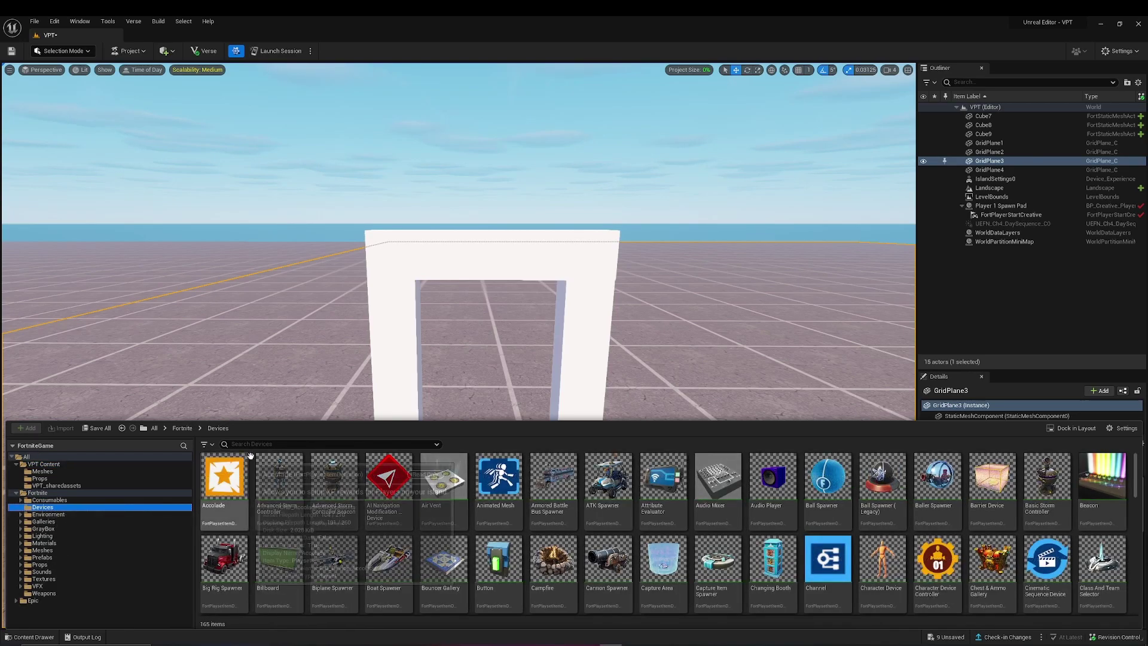
- Search the devices for "prop mover" and place a Prop Mover near the door frame
left_click(266, 446)
type("prop mover")
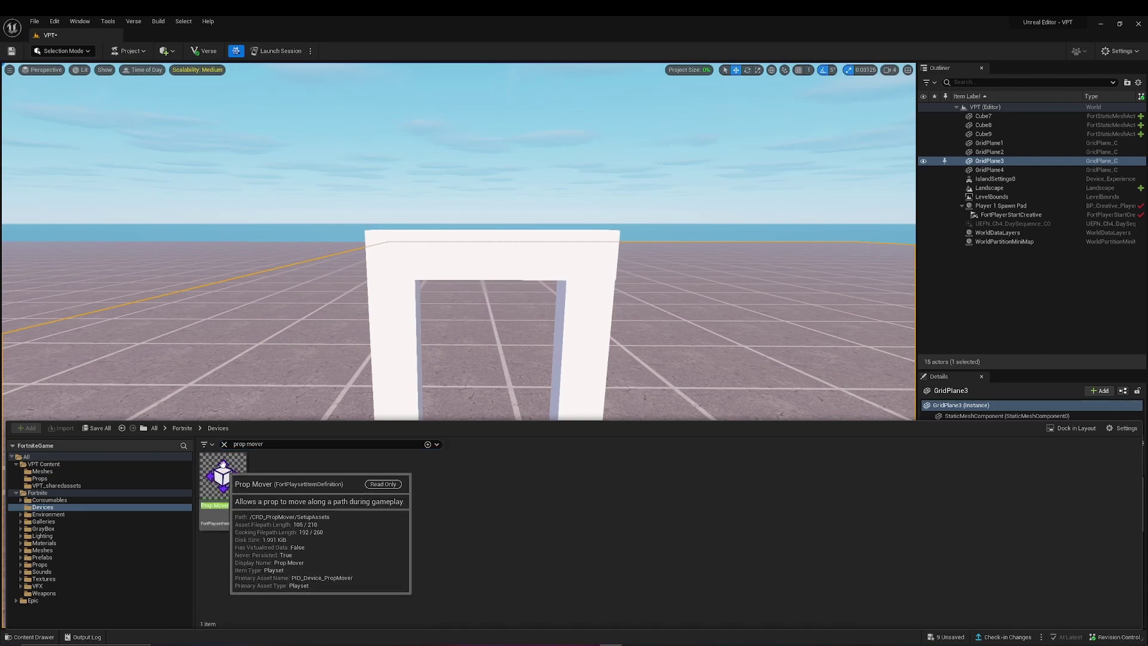
left_click_drag(219, 493, 465, 350)
right_click_drag(570, 375, 669, 345)
key("a")
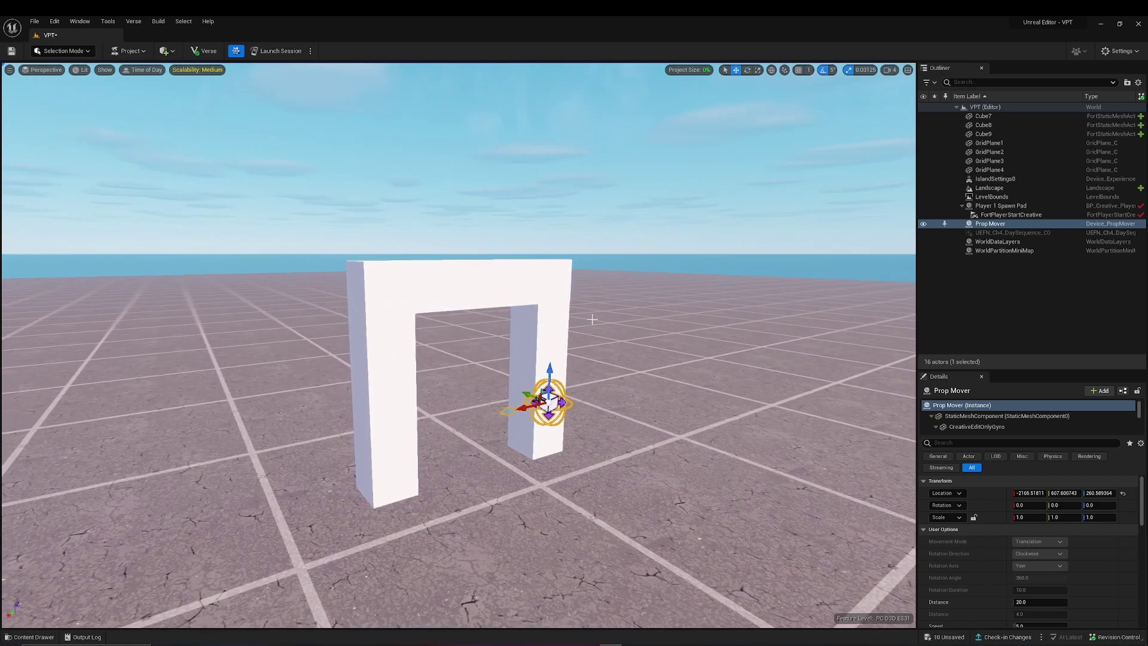
- Select the door frame's top beam and examine the frame together with the placed Prop Mover
left_click(592, 317)
key("w")
mouse_move(592, 318)
right_mouse_down()
mouse_move(614, 319)
mouse_move(594, 320)
right_mouse_up()
key("e")
key("q")
left_click(493, 249)
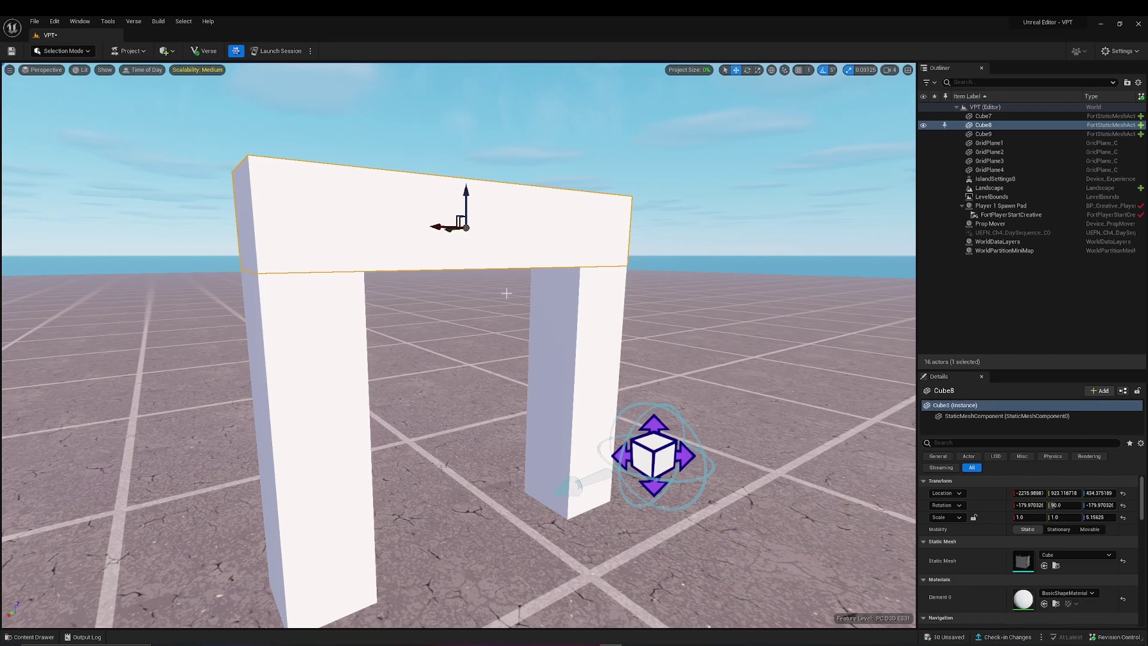
right_click_drag(640, 299, 639, 299)
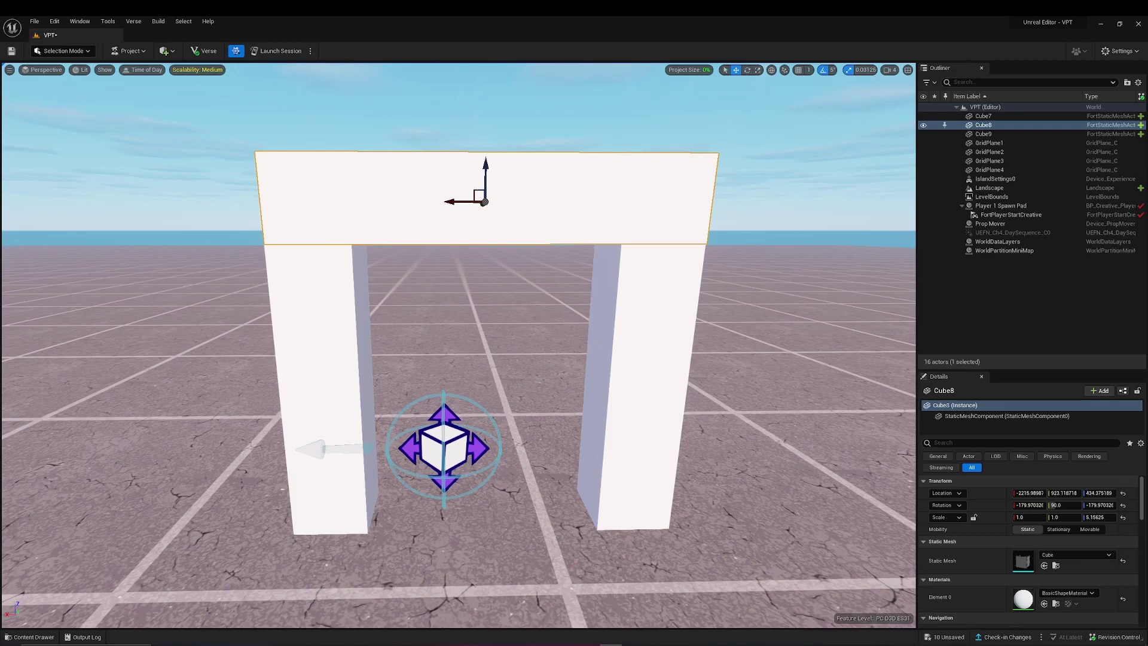
- Select the Prop Mover and examine the direction of its arrow relative to the doorway
left_click(466, 429)
right_click_drag(469, 412, 468, 412)
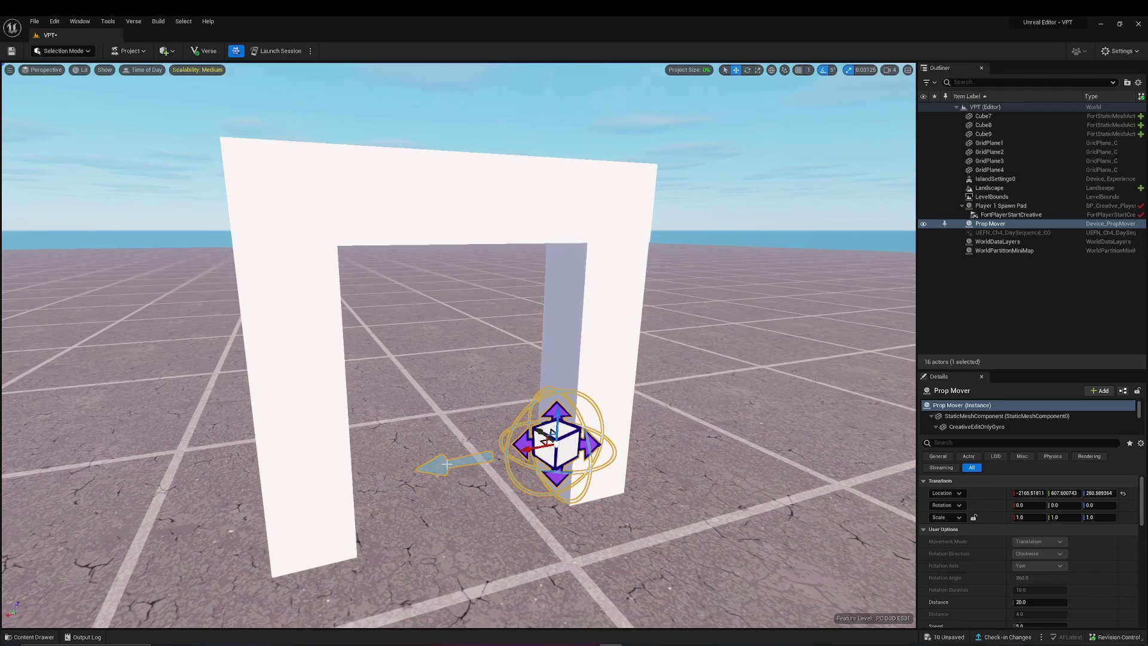
right_click_drag(481, 396, 468, 391)
key("s")
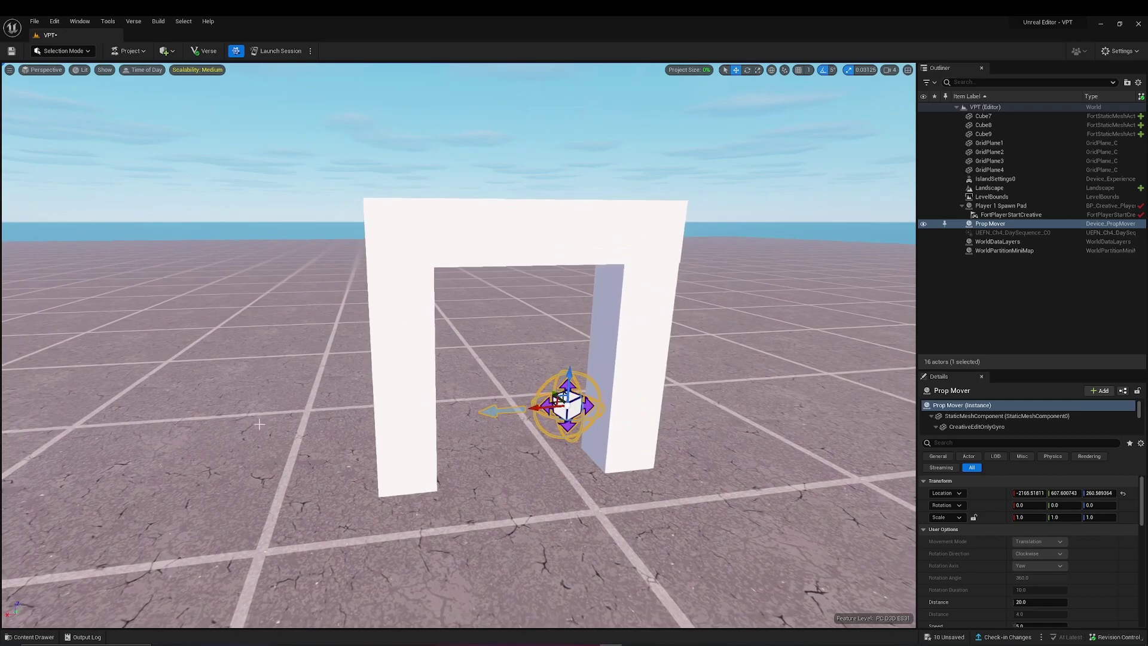
key("d")
right_click_drag(380, 354, 435, 332)
key("w")
key("q")
key("e")
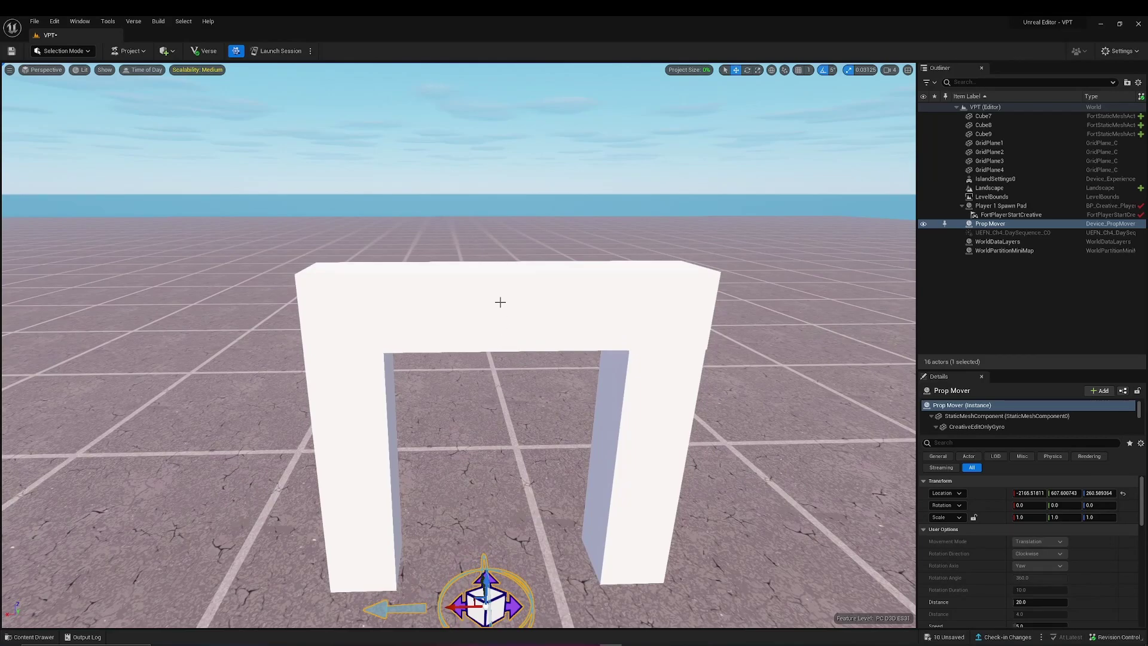
- Move the Prop Mover up to the lower edge of the top beam, at Y about 873 and Z about 391
right_click_drag(489, 431, 586, 445)
left_click_drag(596, 414, 428, 343)
right_click_drag(476, 336, 394, 336)
left_click_drag(479, 299, 478, 209)
mouse_move(526, 211)
right_mouse_down()
mouse_move(478, 211)
mouse_move(526, 211)
right_mouse_up()
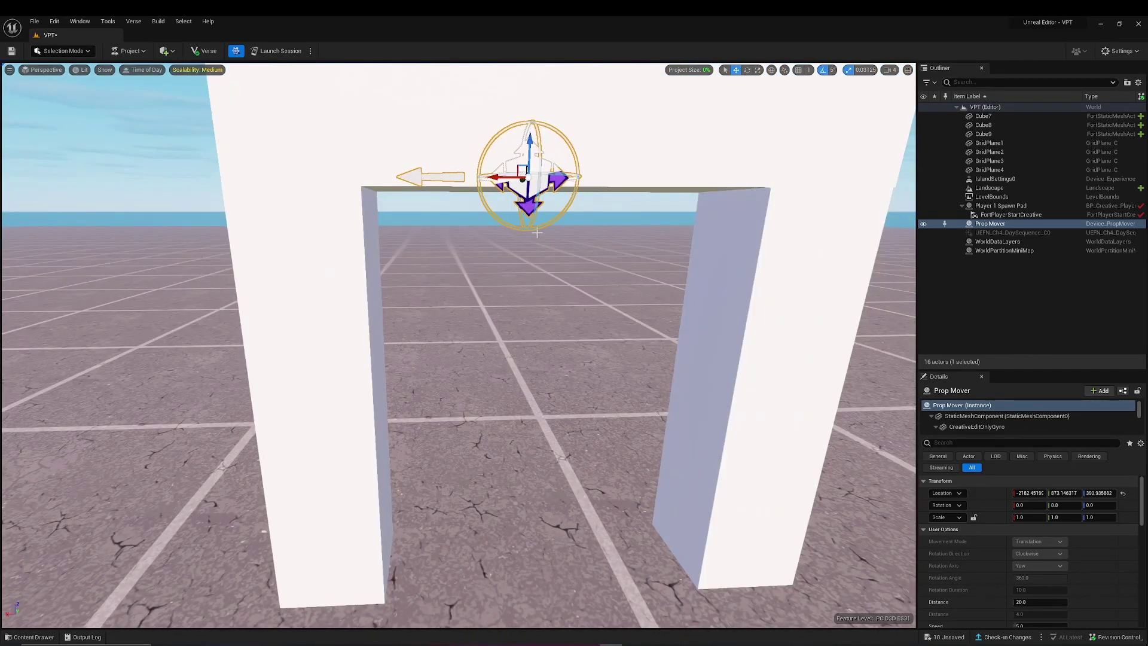
- Rotate the Prop Mover to -90° about Y so its arrow points straight down, keeping it selected
key("e")
left_click_drag(492, 212, 524, 298)
left_click(603, 270)
right_click_drag(603, 269, 452, 177)
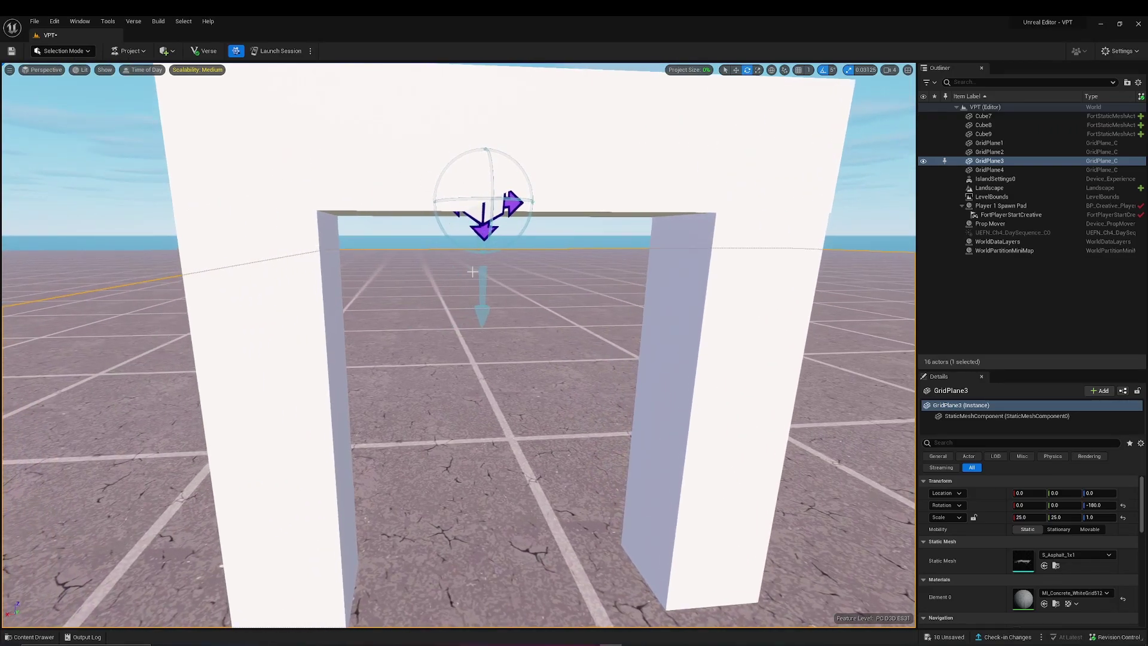
key("s")
right_click_drag(520, 324, 474, 251)
key("e")
left_click(520, 309)
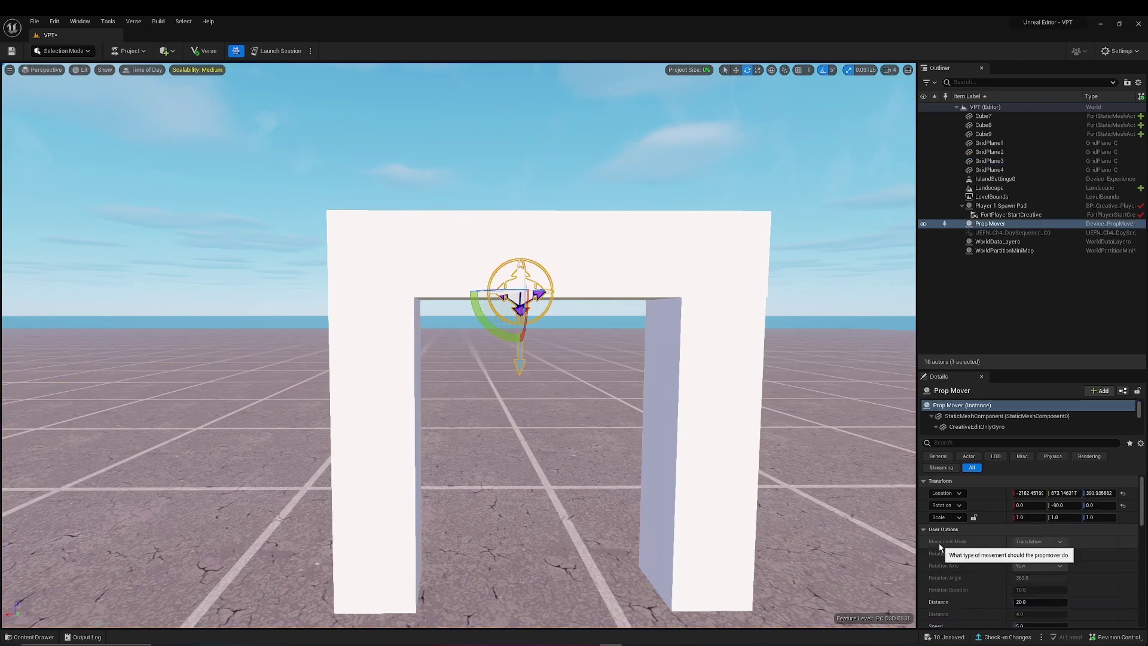
- Review the Prop Mover's transform values and user options such as Distance, Speed and Should Move from Start
scroll(1020, 545, "down", 3)
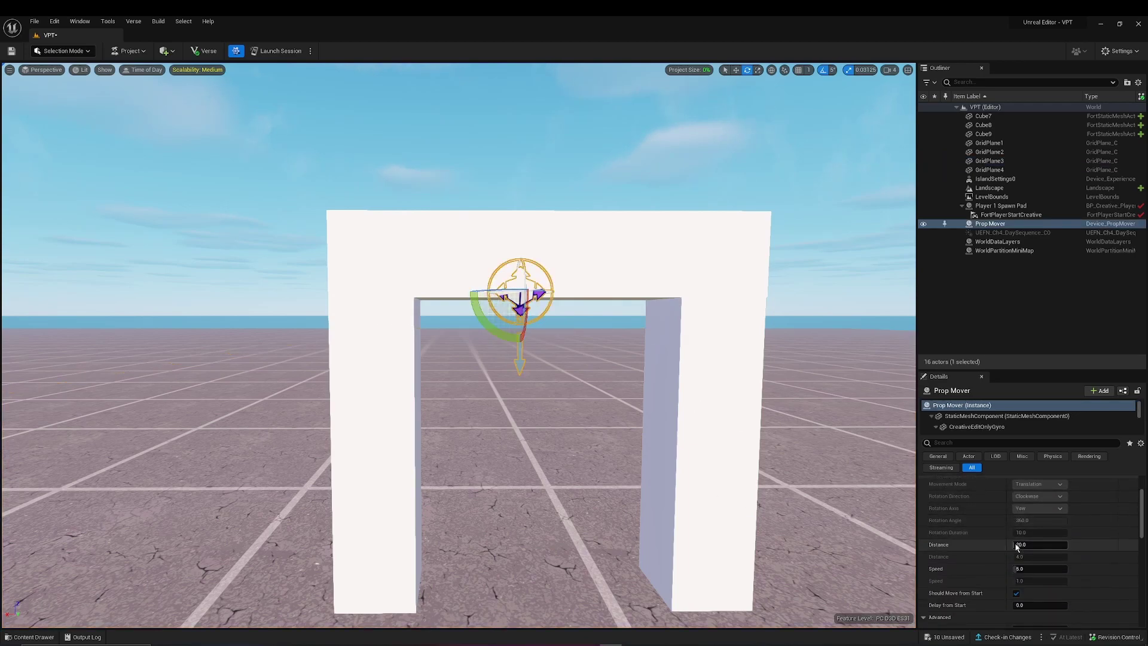
key("w")
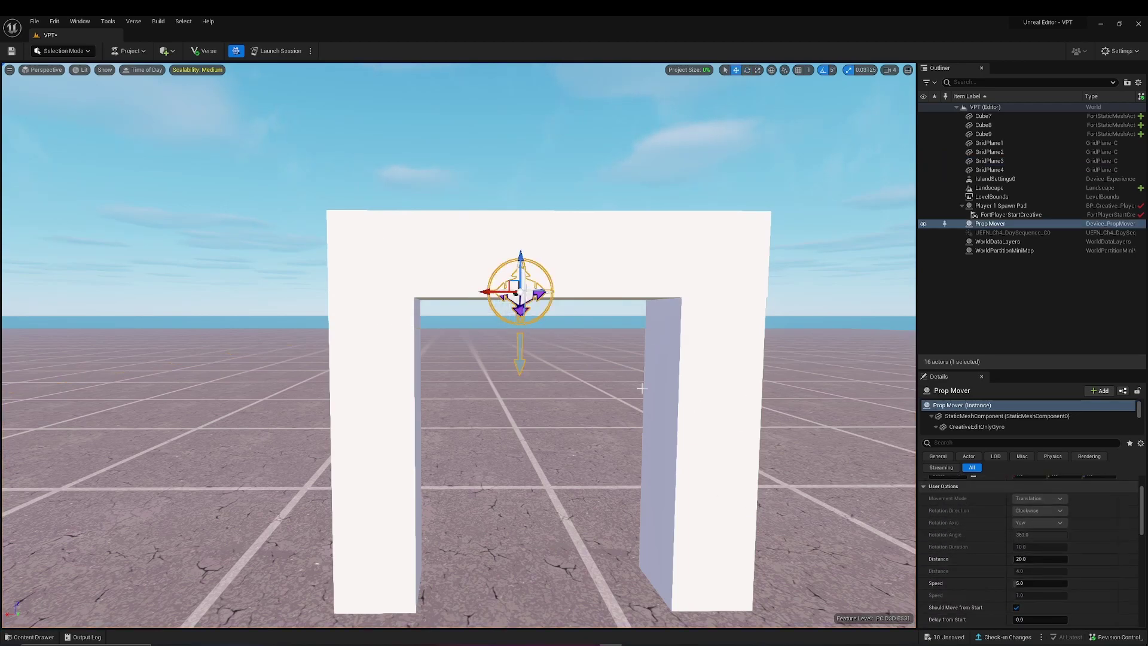
scroll(977, 546, "down", 2)
scroll(977, 542, "up", 4)
scroll(977, 541, "down", 2)
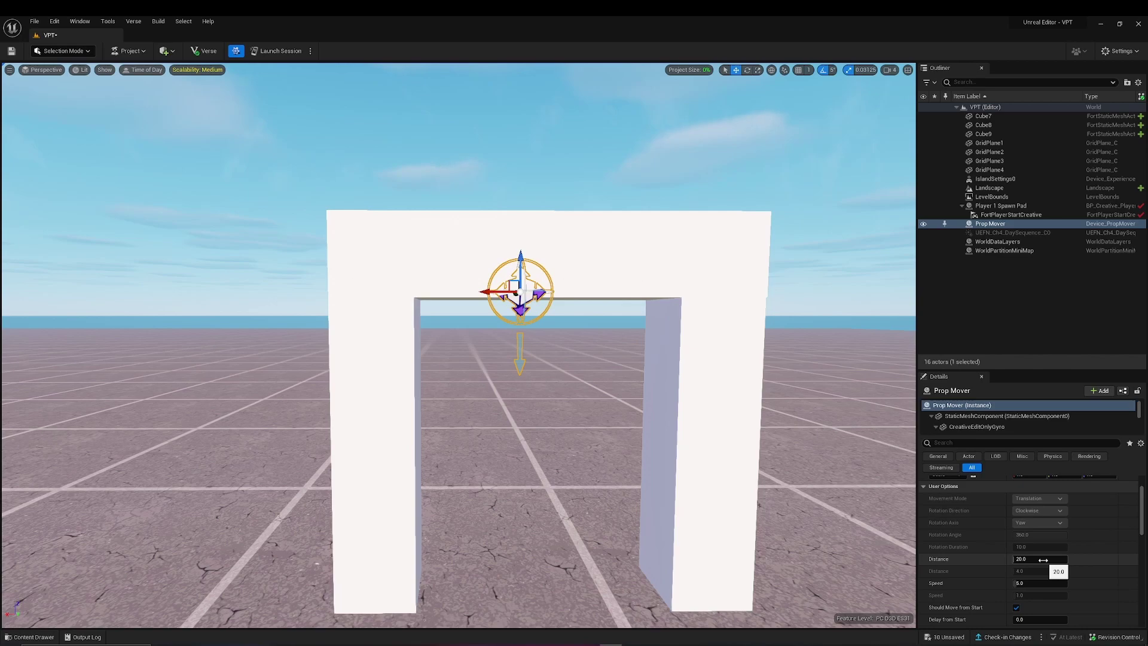
scroll(1044, 562, "up", 2)
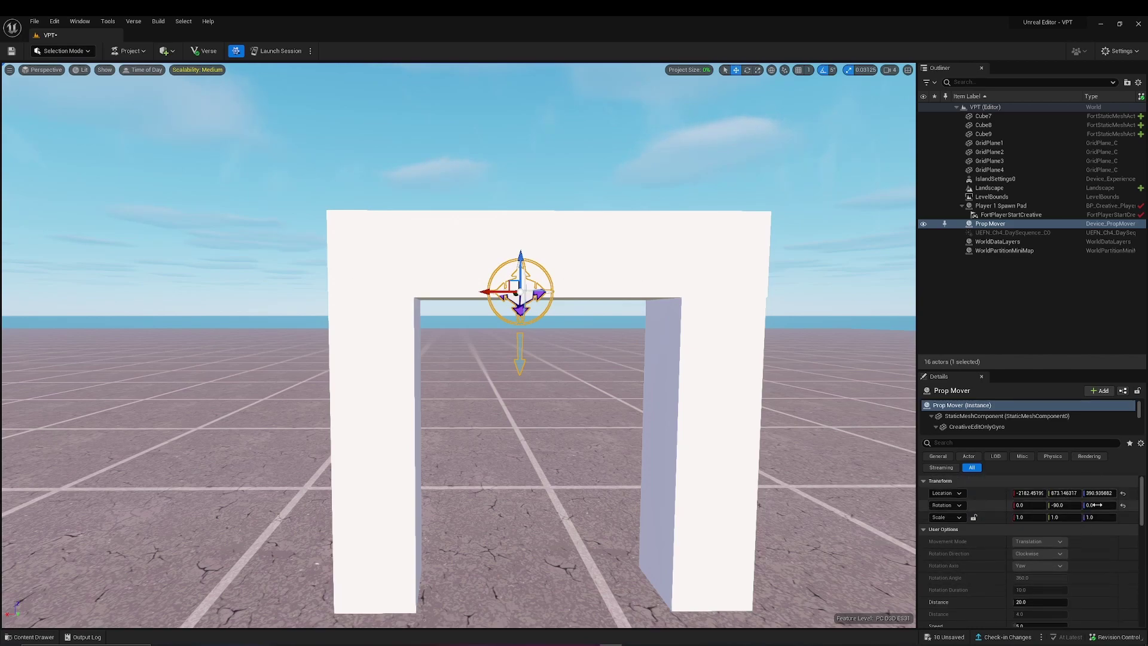
scroll(1017, 539, "down", 2)
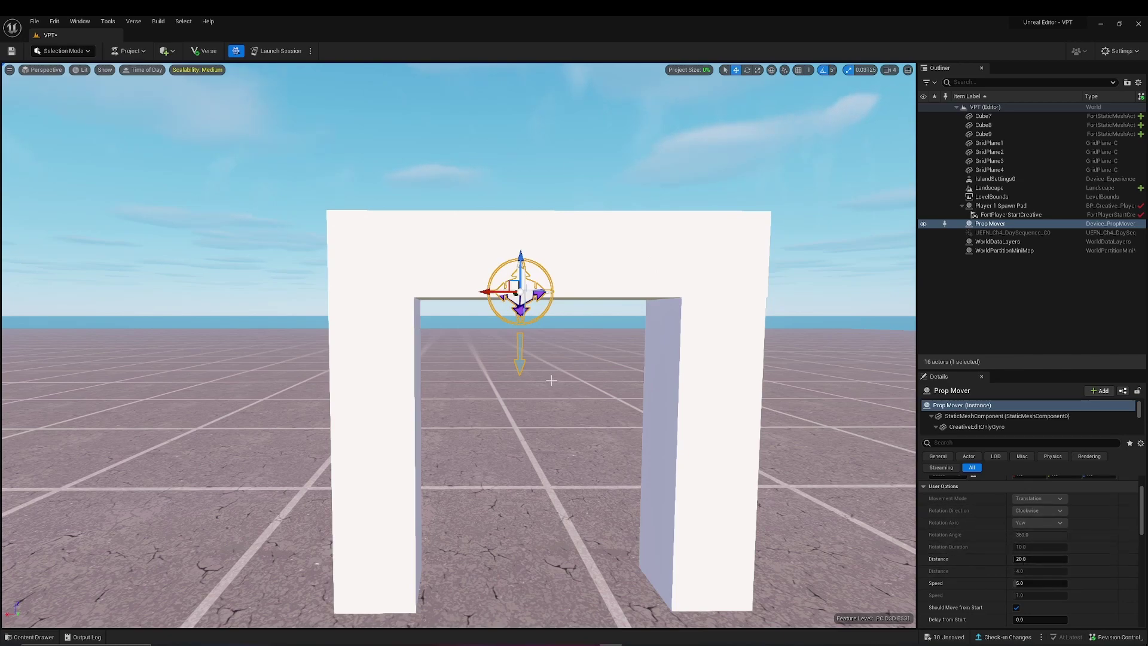
scroll(551, 379, "up", 3)
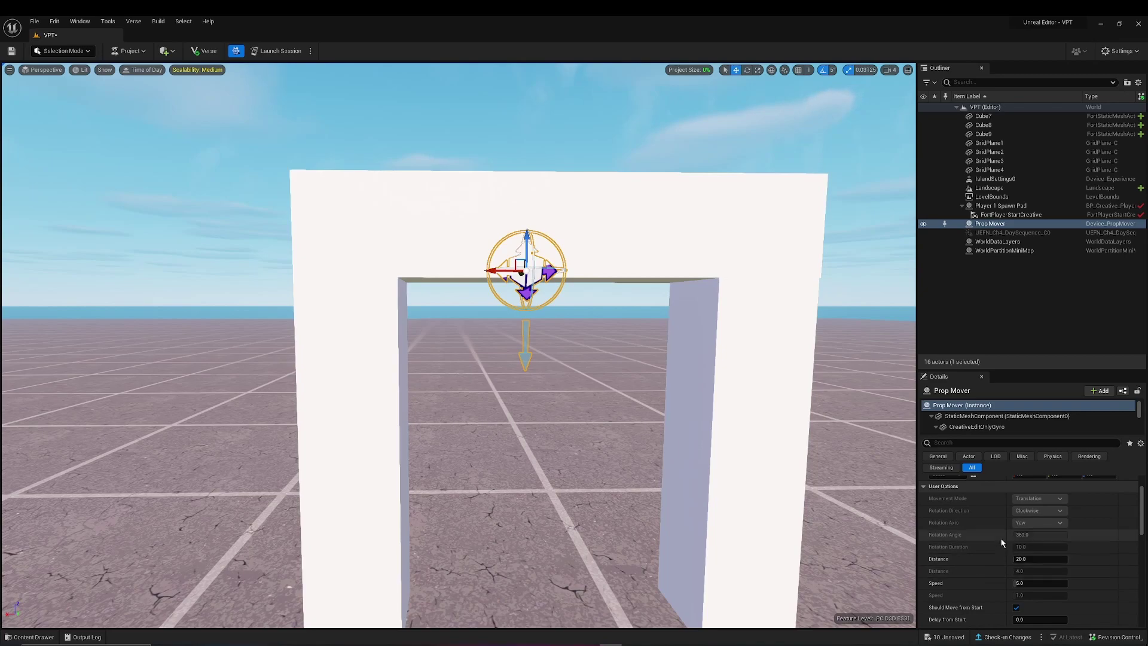
scroll(1002, 543, "up", 2)
- Examine the viewport's axis indicator from different view directions to identify the X, Y and Z orientation
right_click_drag(863, 538, 594, 297)
right_click_drag(538, 328, 521, 452)
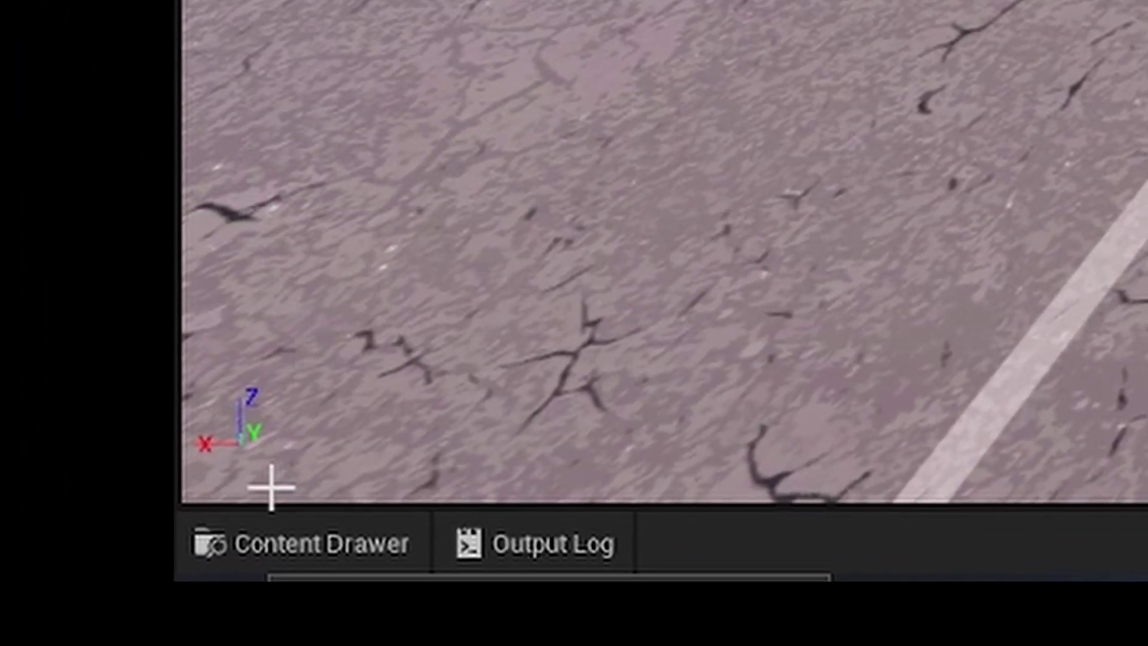
right_click_drag(243, 443, 371, 252)
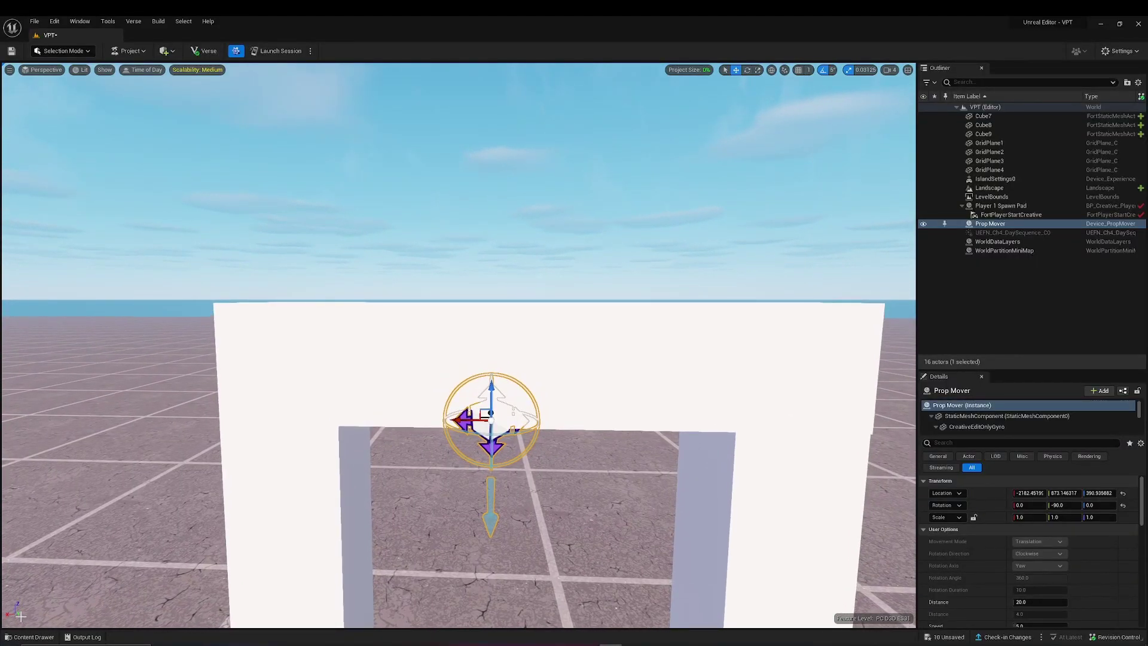
right_click_drag(76, 545, 79, 543)
mouse_move(578, 527)
right_mouse_down()
mouse_move(855, 500)
mouse_move(562, 521)
right_mouse_up()
right_click_drag(348, 518, 348, 561)
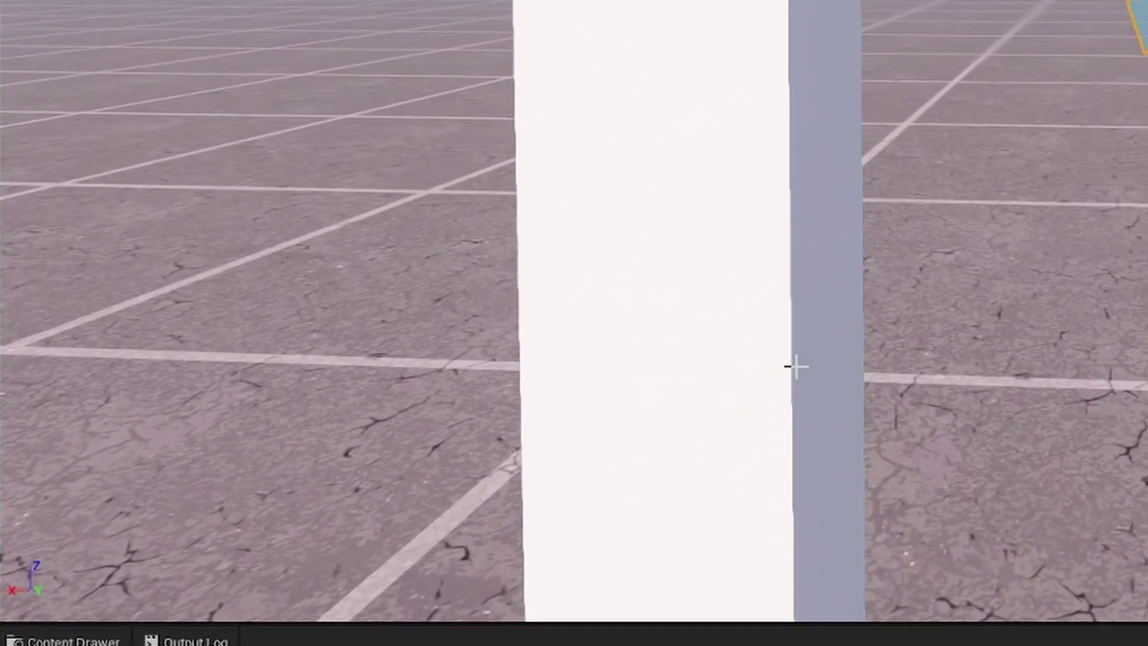
right_click_drag(796, 366, 532, 362)
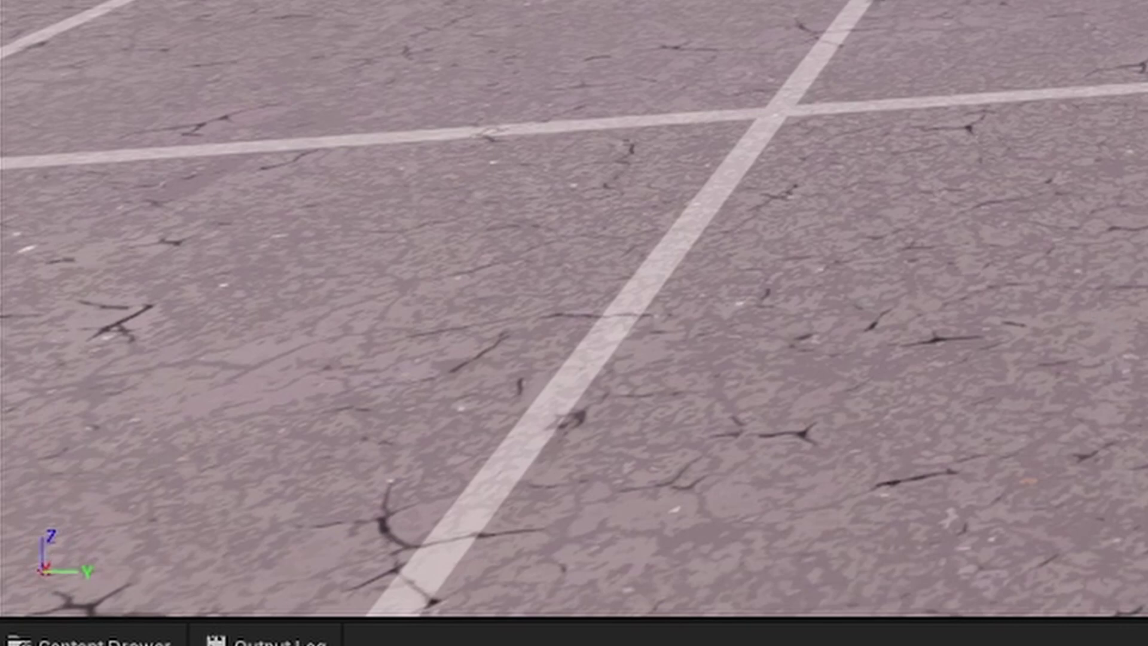
right_click_drag(532, 362, 302, 325)
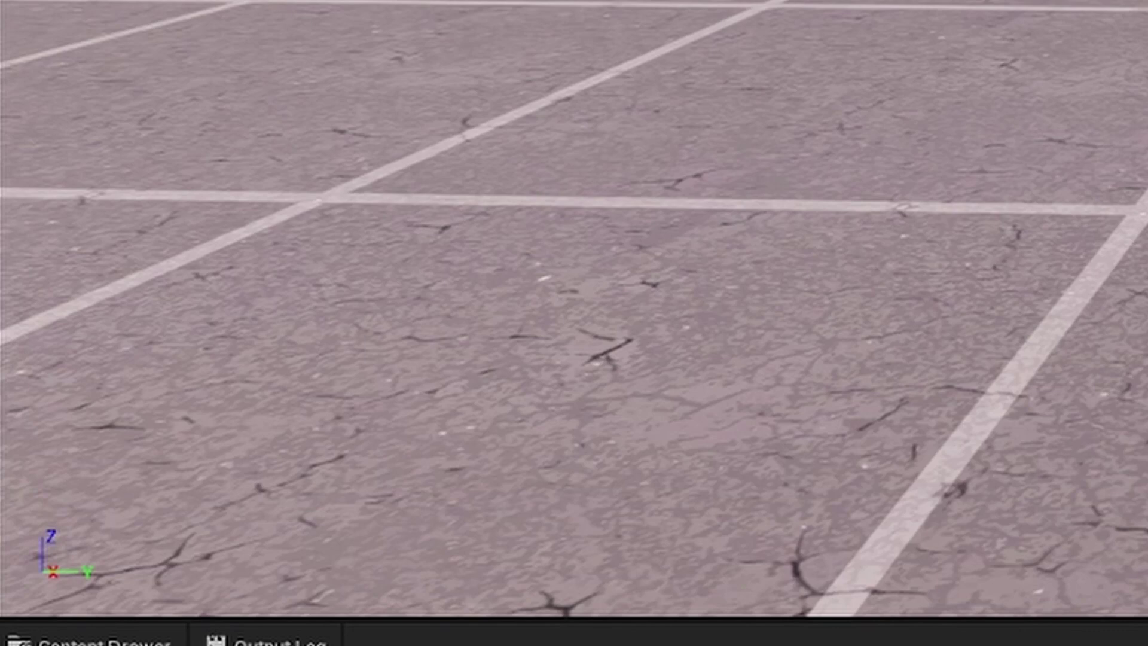
right_click_drag(574, 323, 897, 323)
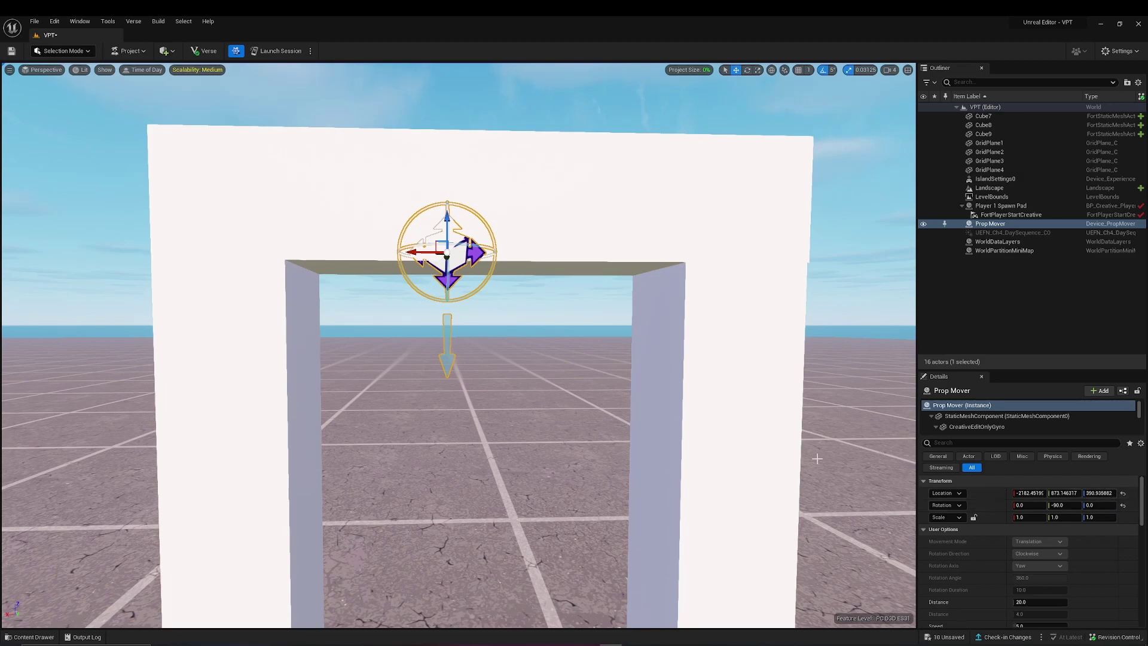
- Drop the Prop Mover to the floor between the pillars and set its Z location to exactly 0
scroll(585, 364, "up", 3)
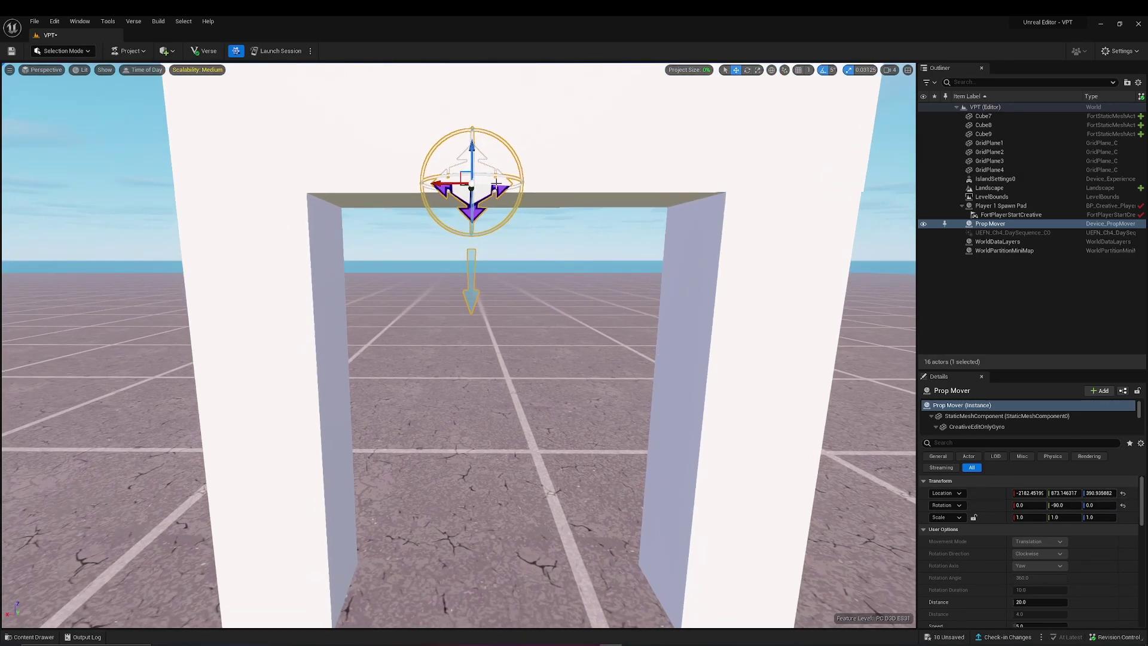
left_click_drag(473, 164, 466, 317)
key("End")
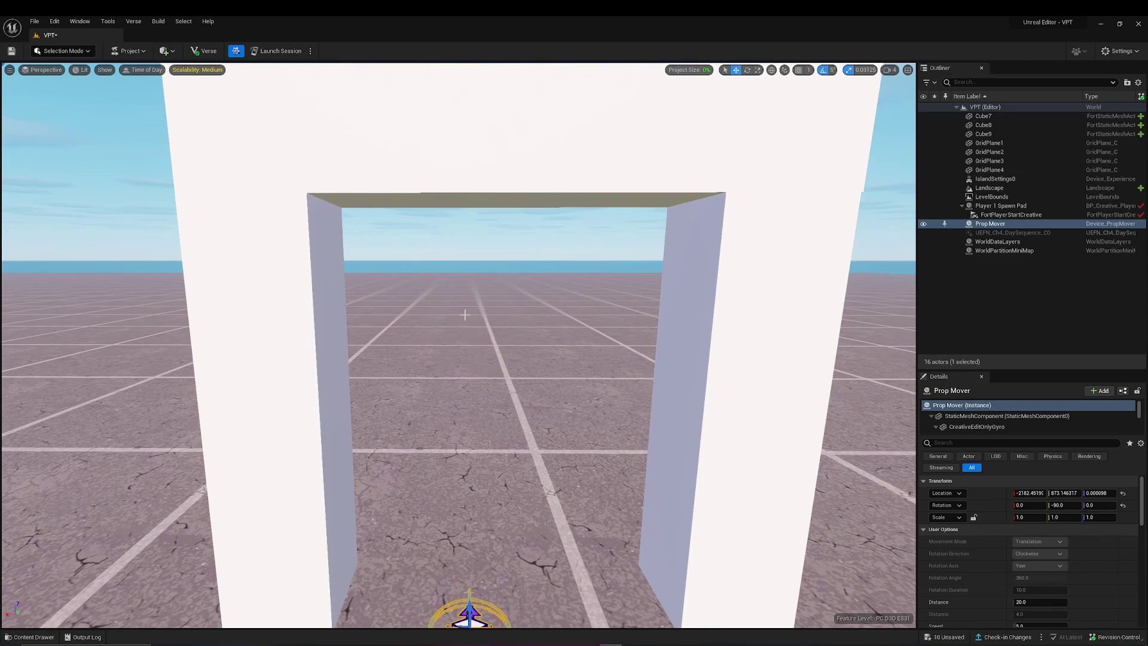
key("f")
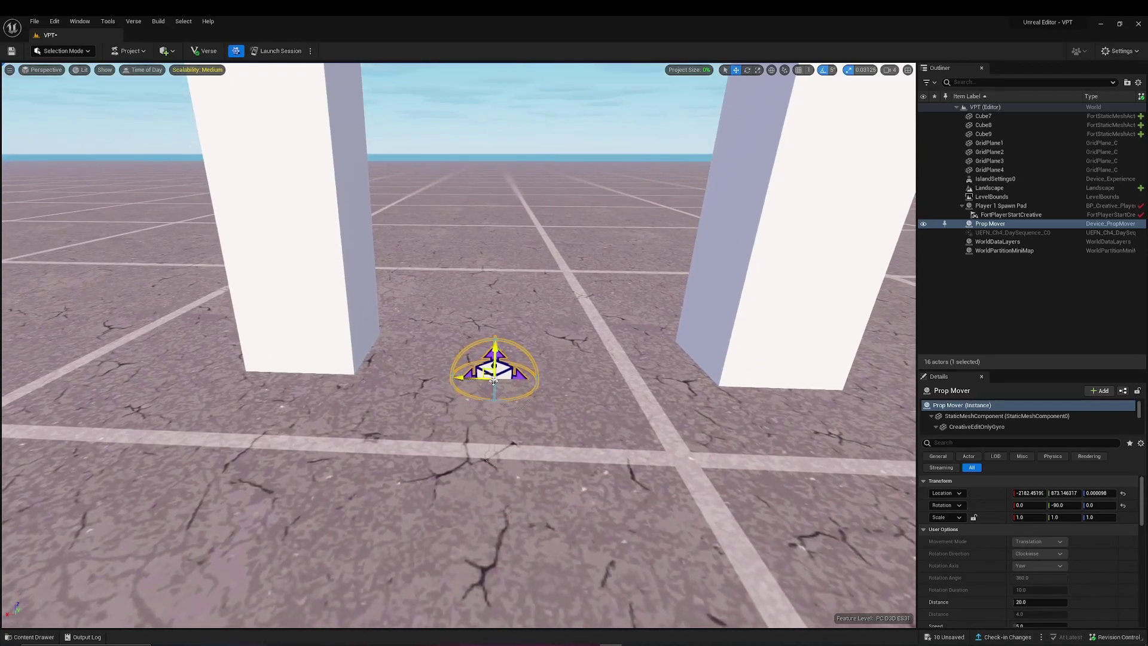
left_click(1106, 493)
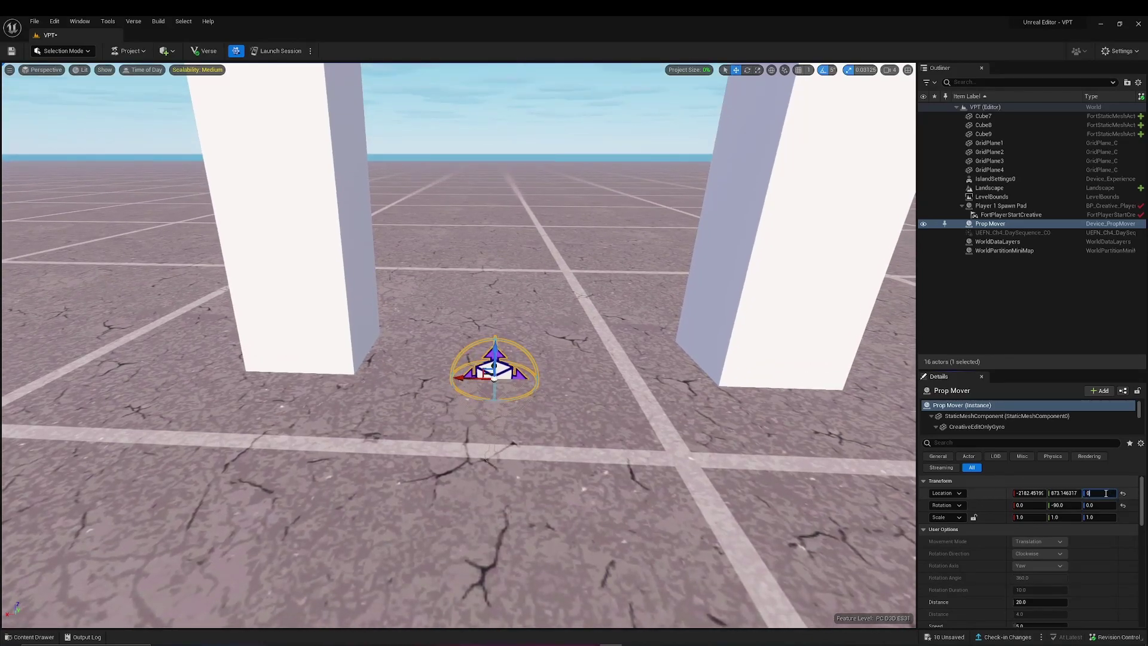
left_click(839, 513)
left_click(489, 377)
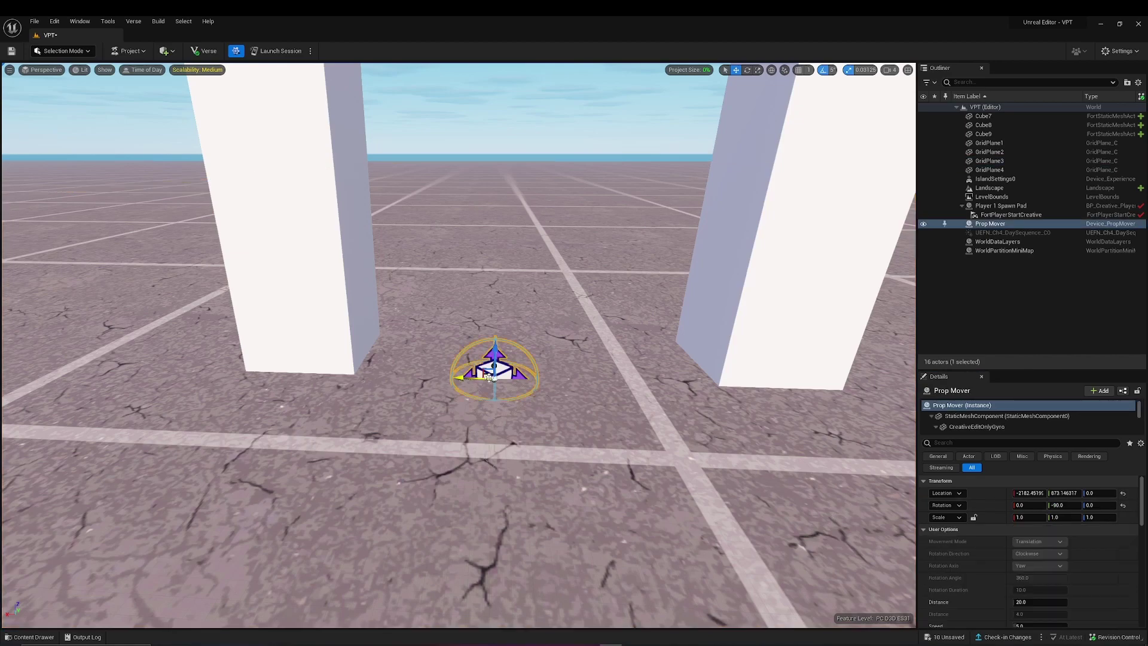
- Raise the Prop Mover to the top beam by setting its Z location to 390
right_click_drag(533, 294, 532, 295)
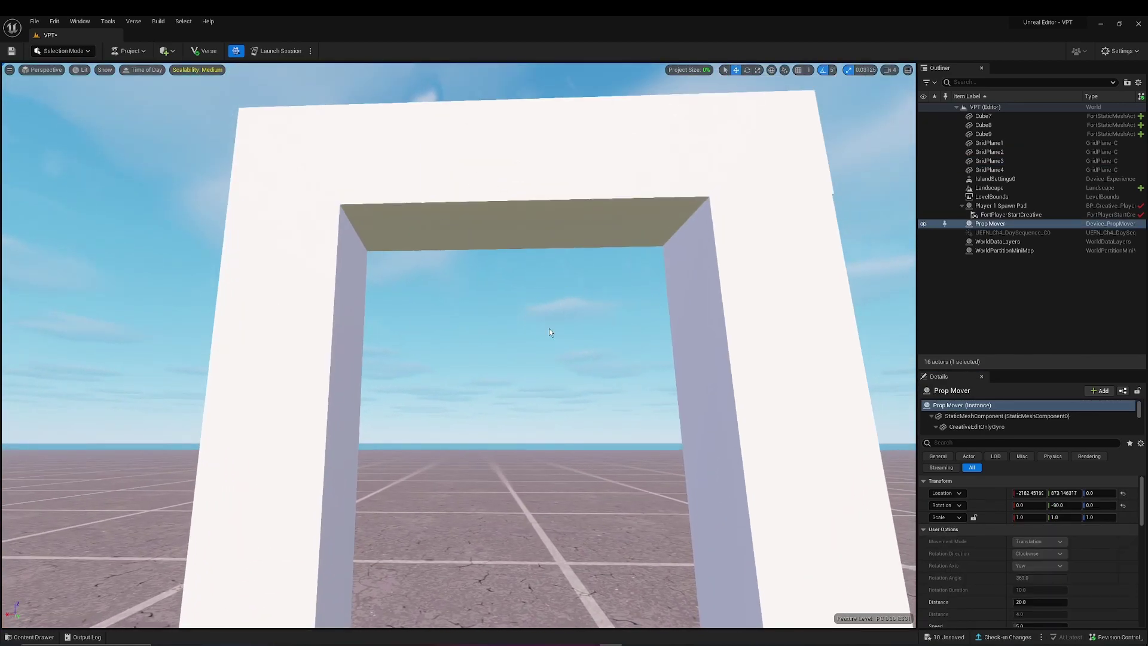
right_click_drag(545, 333, 545, 333)
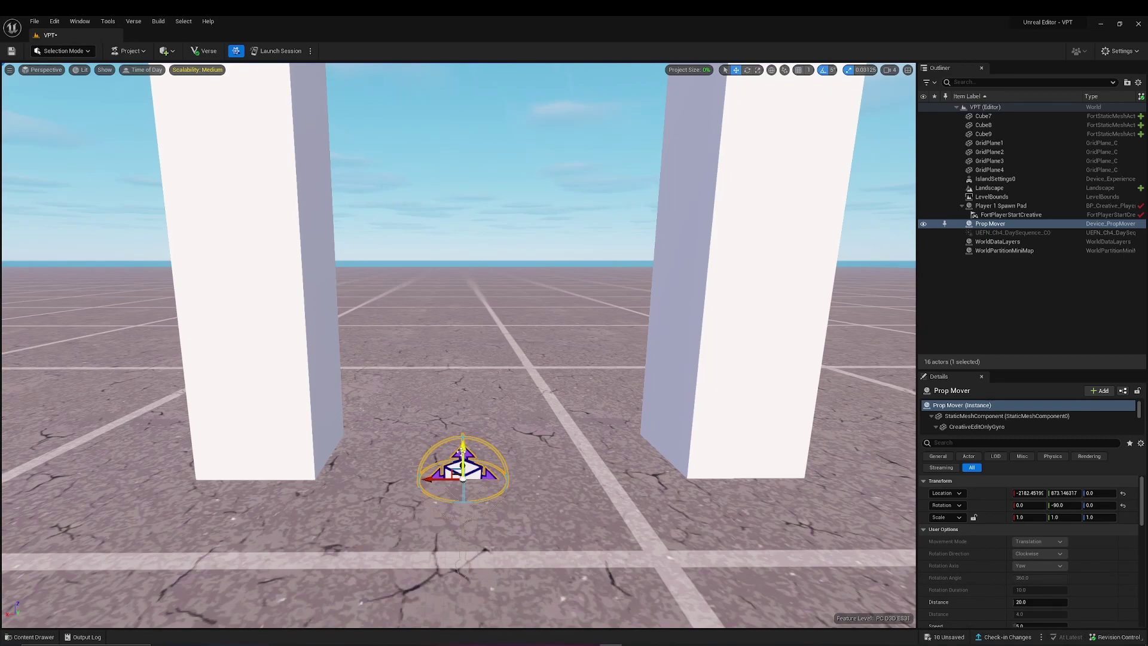
left_click(1091, 493)
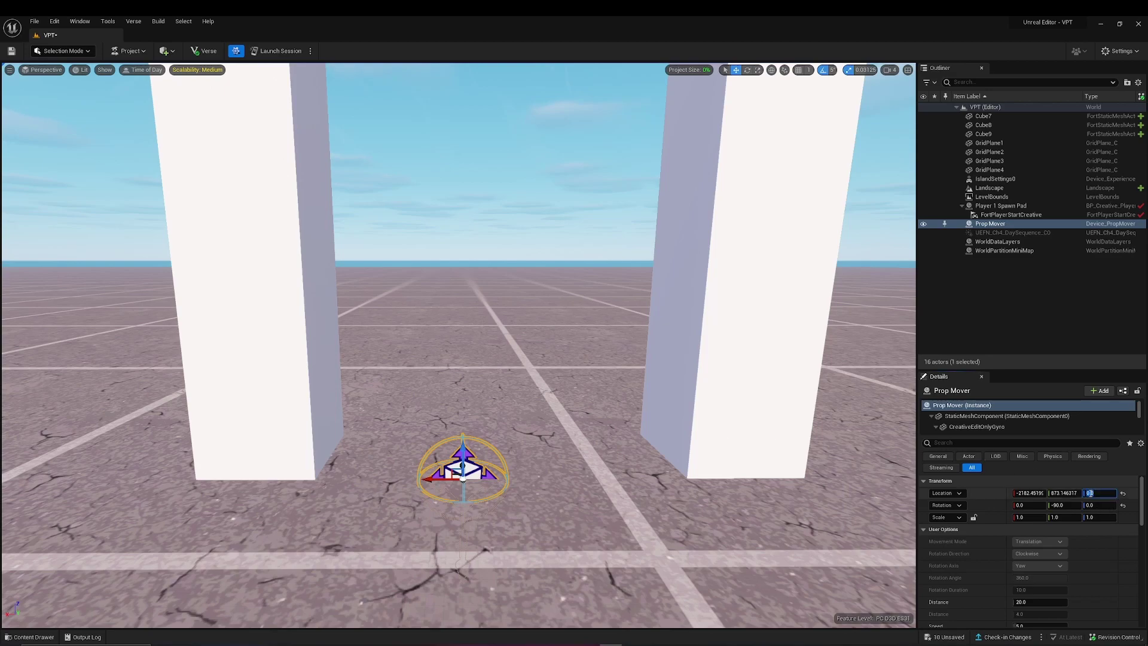
type("390")
key("Return")
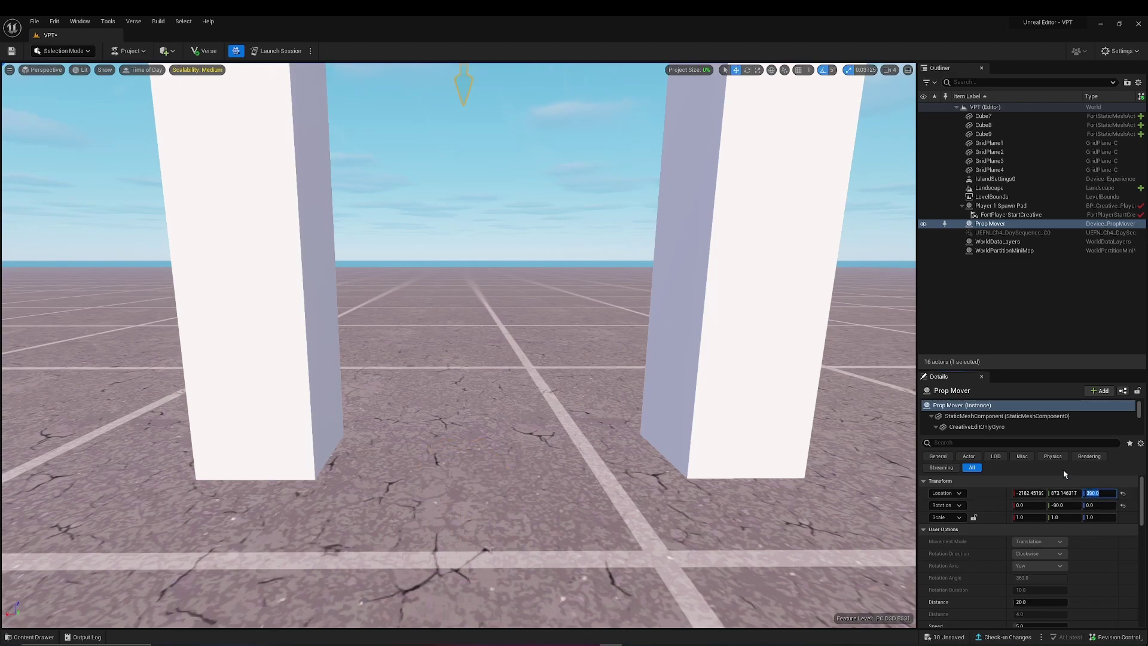
key("f")
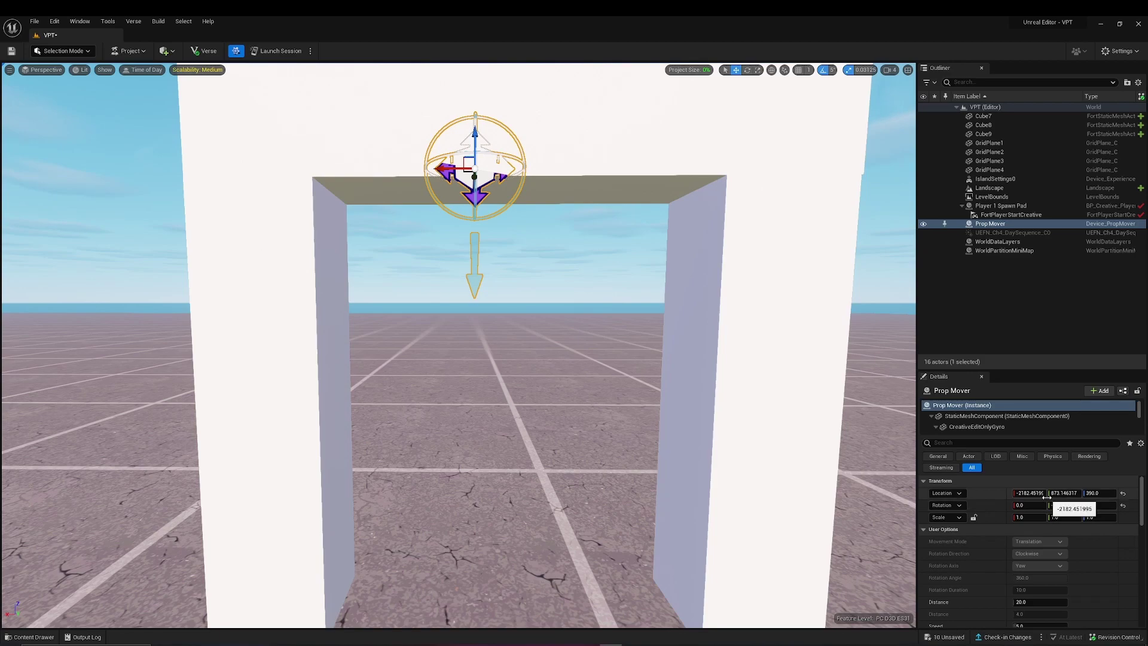
- Set the Prop Mover's travel Distance to 3.9 in its user options
scroll(1043, 509, "down", 5)
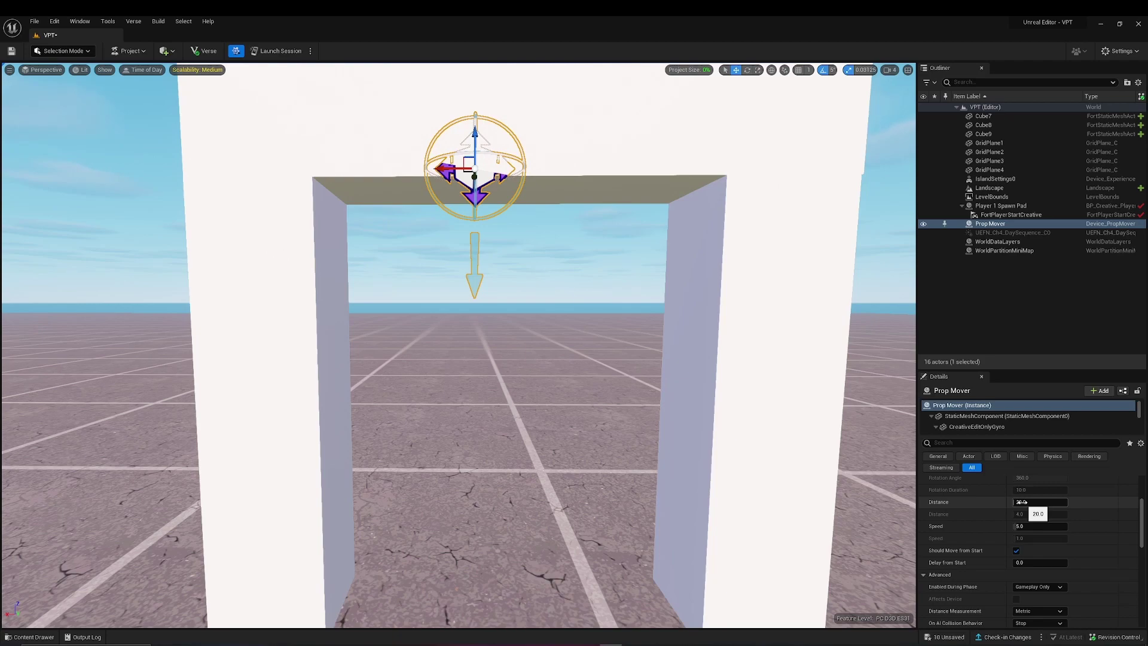
left_click(1023, 503)
type("3.9")
key("Return")
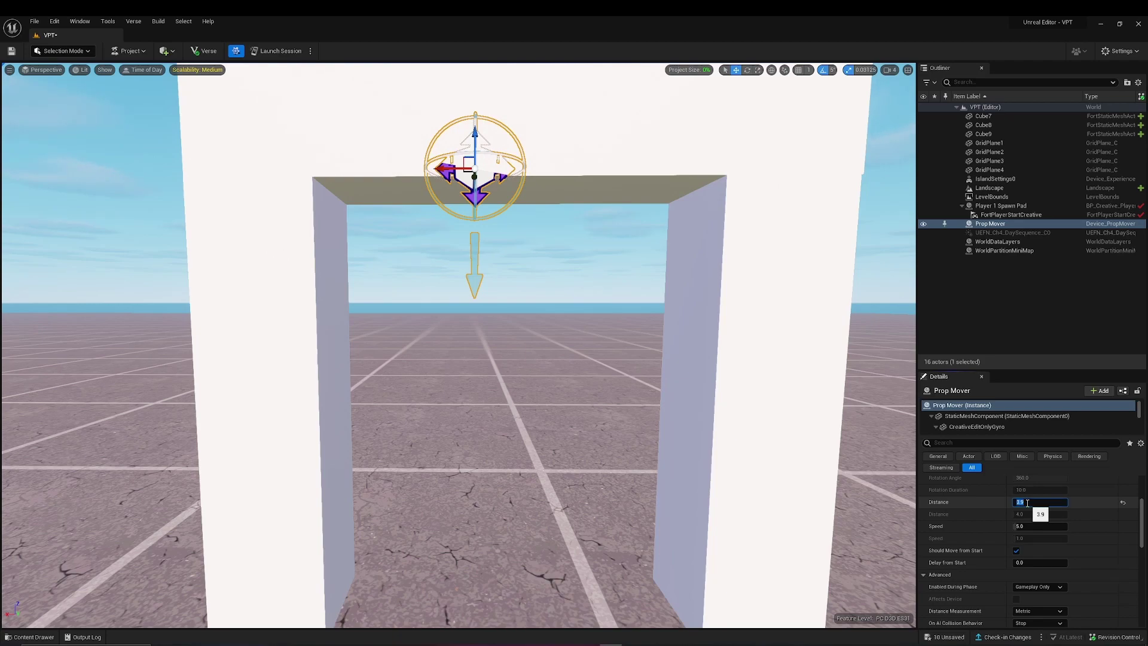
left_click(921, 501)
- Set the Prop Mover's Delay from Start to 2 and disable Should Move from Start
scroll(963, 541, "down", 2)
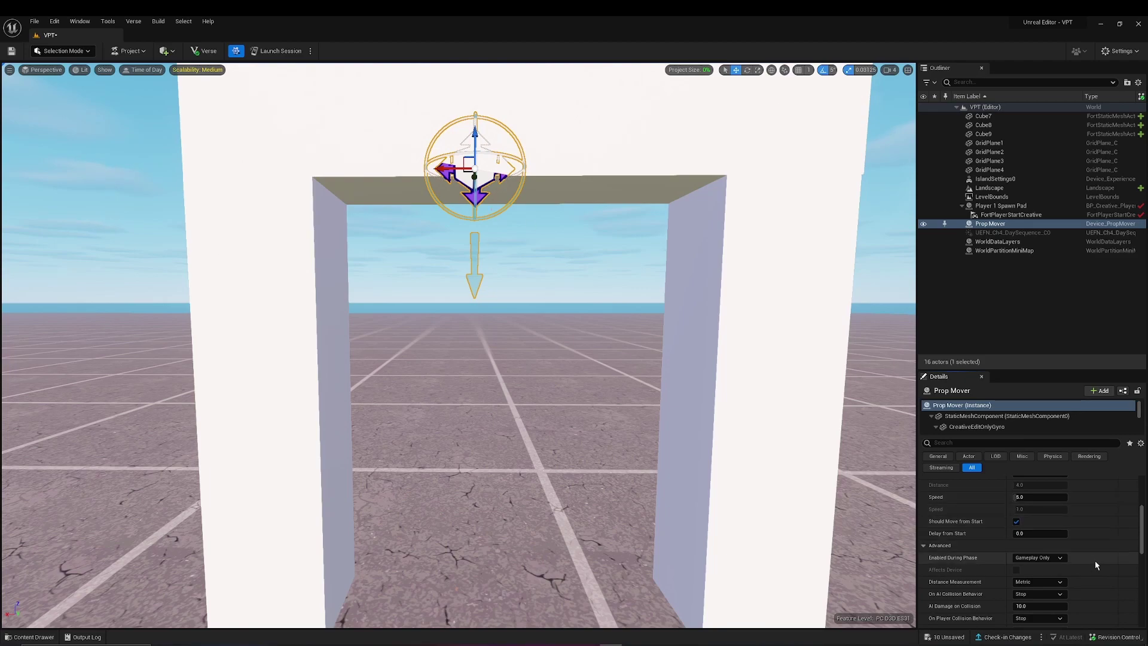
left_click_drag(1031, 533, 1044, 534)
left_click(1026, 533)
type("2")
key("Return")
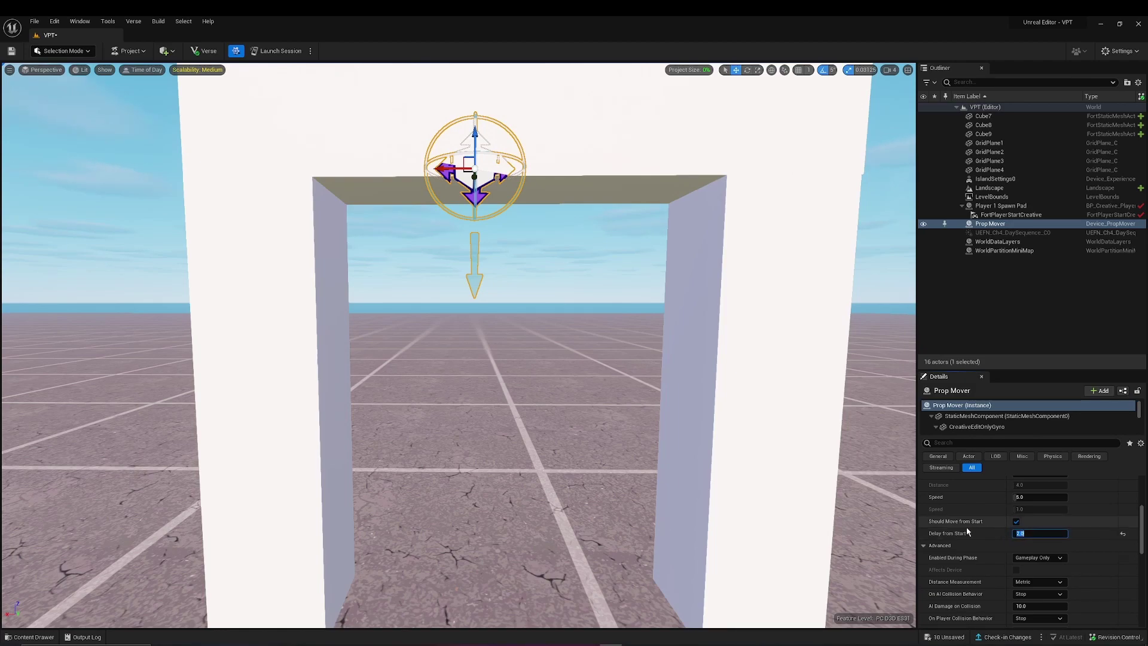
left_click(1017, 521)
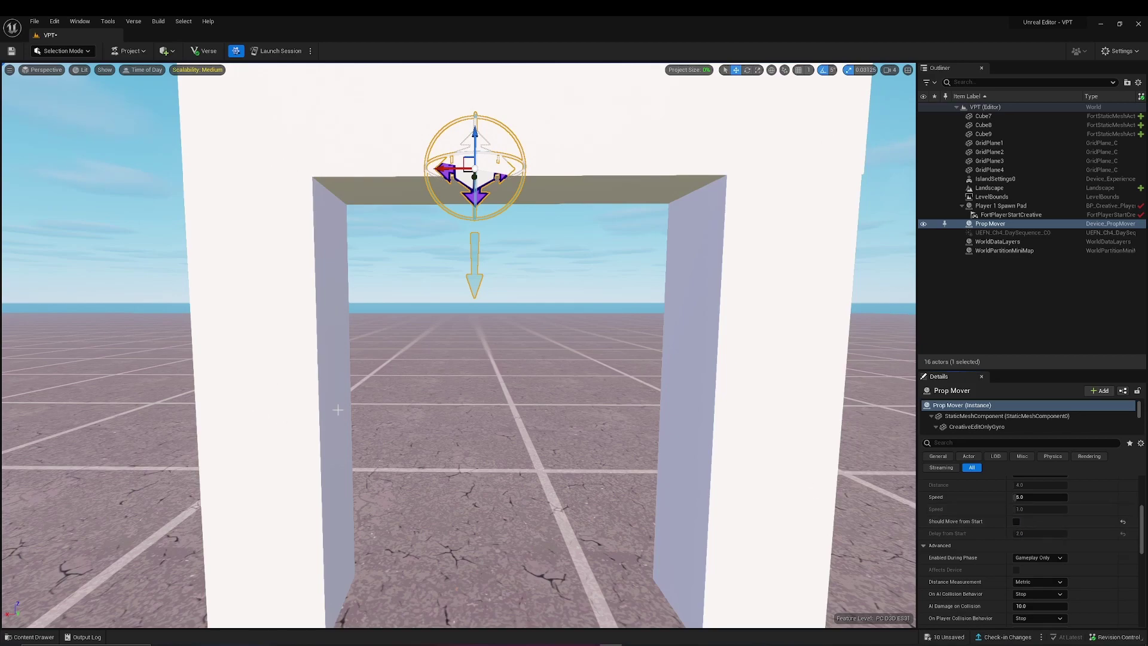
- Set the Prop Mover's AI, player and prop collision behaviors all to None
scroll(986, 526, "down", 4)
scroll(974, 538, "down", 1)
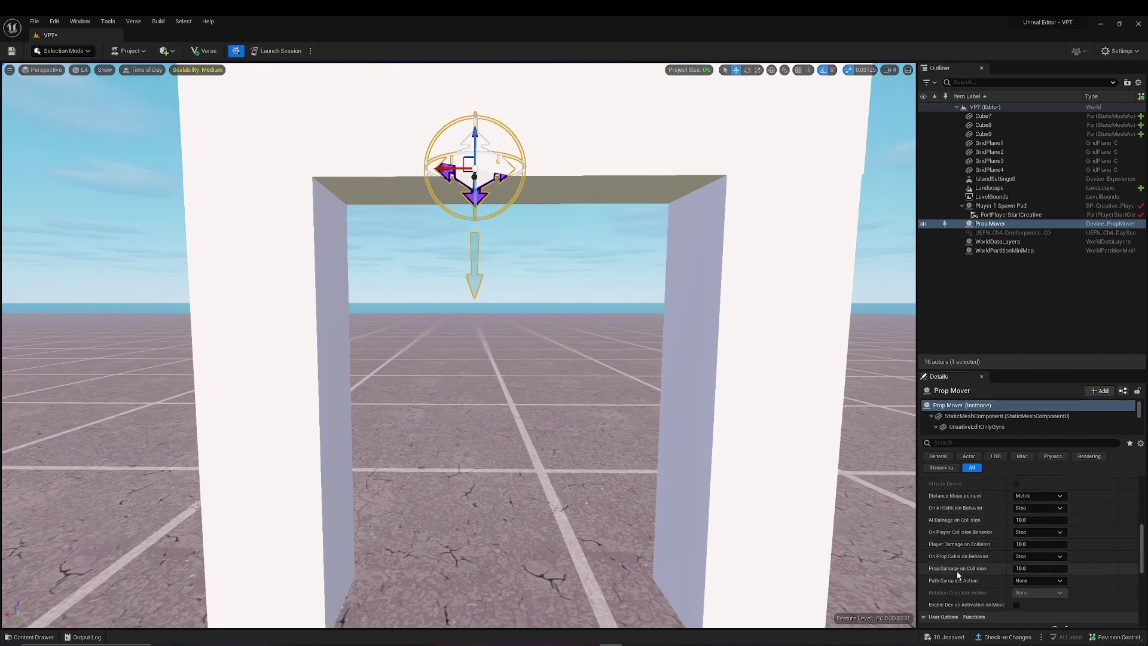
mouse_move(981, 511)
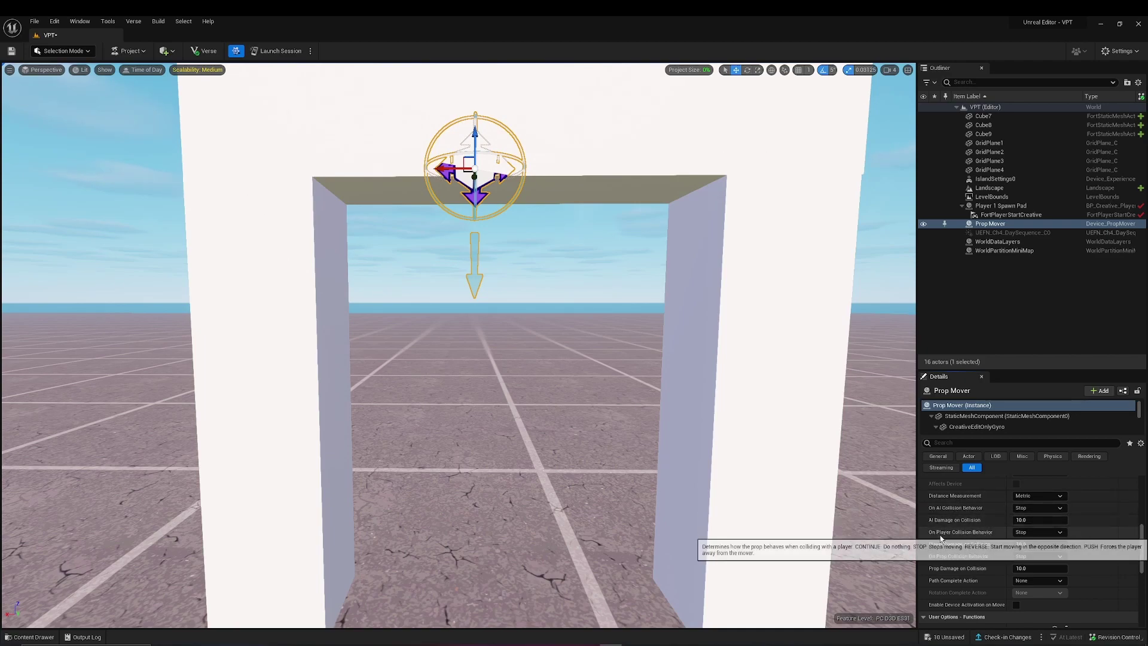
mouse_move(941, 560)
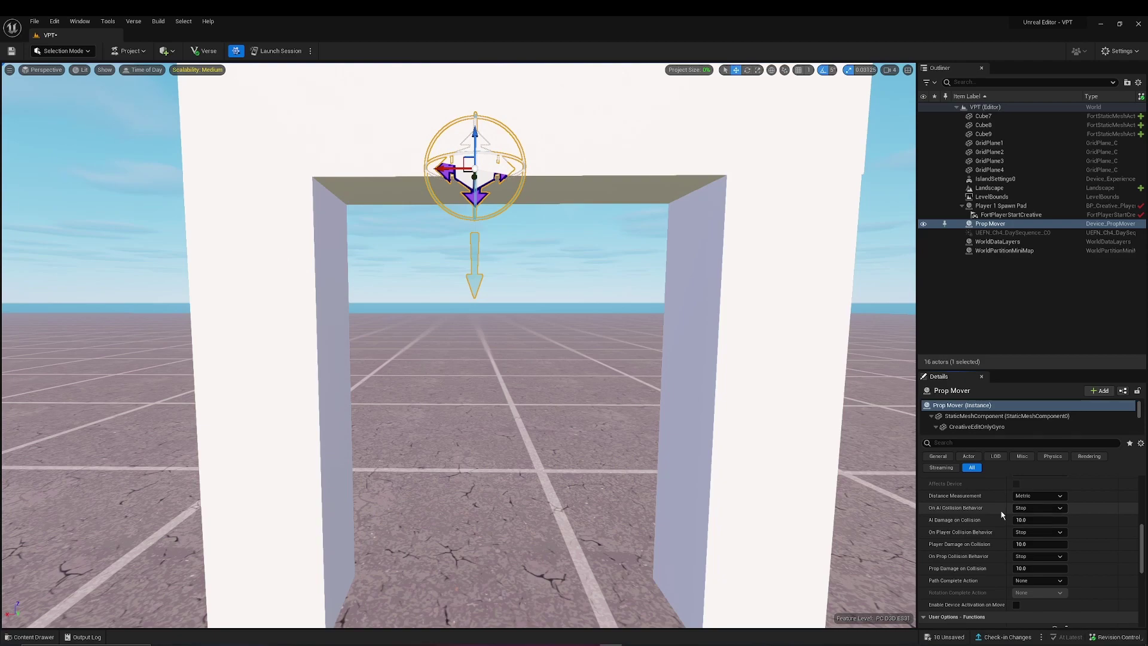
left_click(1037, 509)
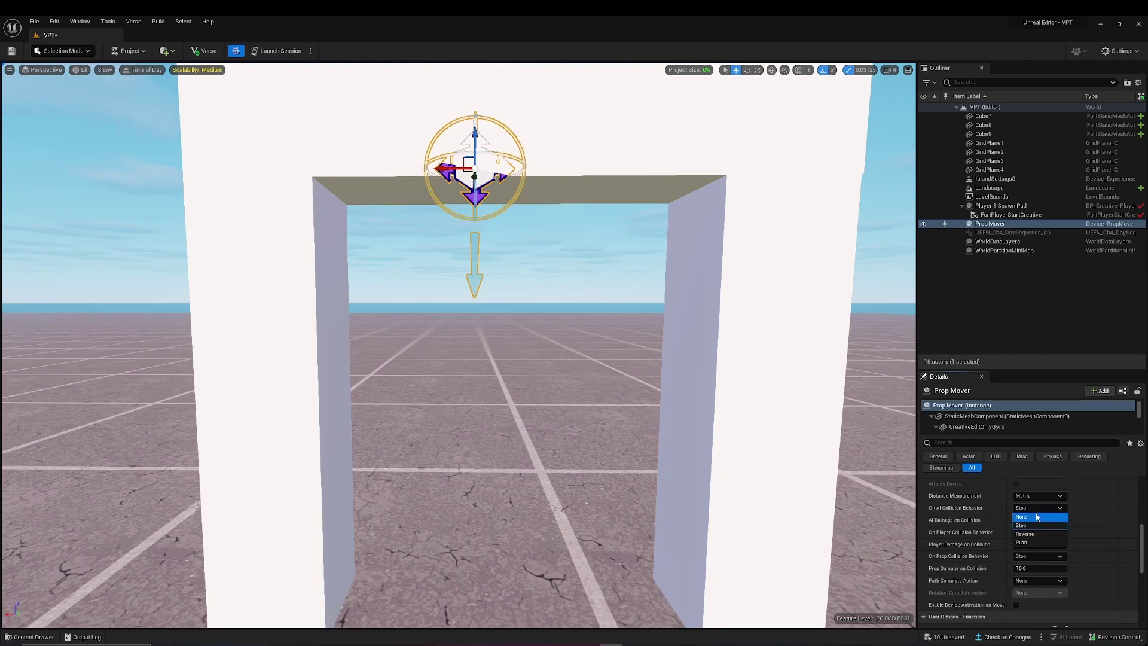
left_click(1035, 514)
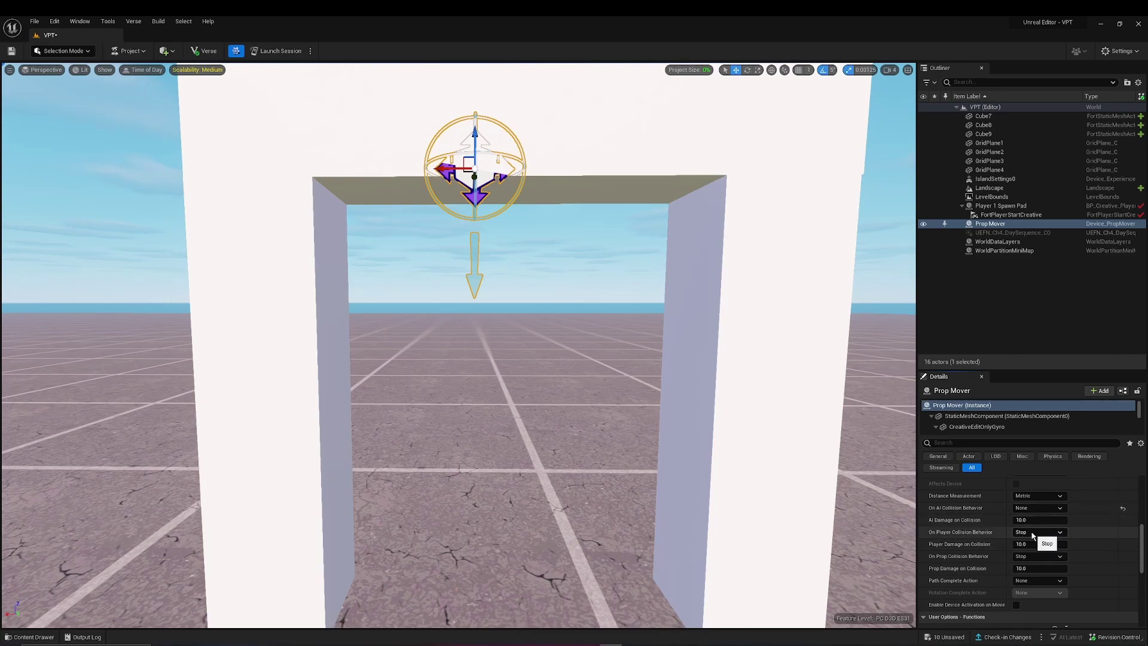
left_click(1033, 535)
left_click(1035, 539)
scroll(1038, 507, "down", 2)
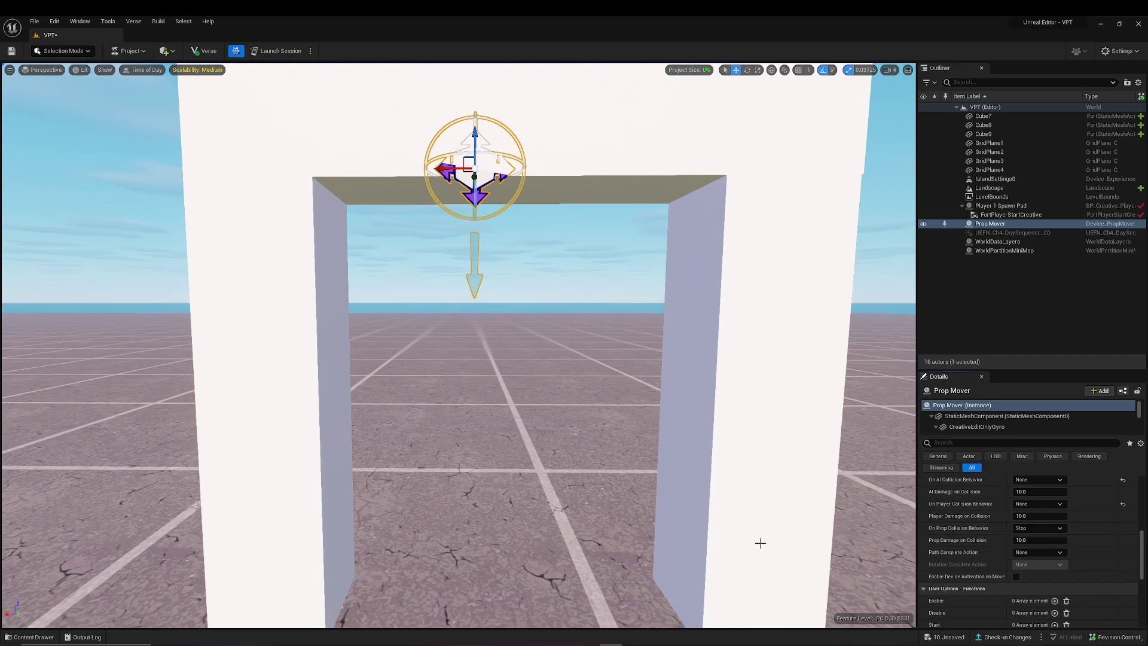
left_click(1038, 529)
left_click(1037, 538)
- Review the Prop Mover's functions and events, such as Start, Reset, Advance and Reverse, against its movement direction in the doorway
scroll(1007, 538, "down", 2)
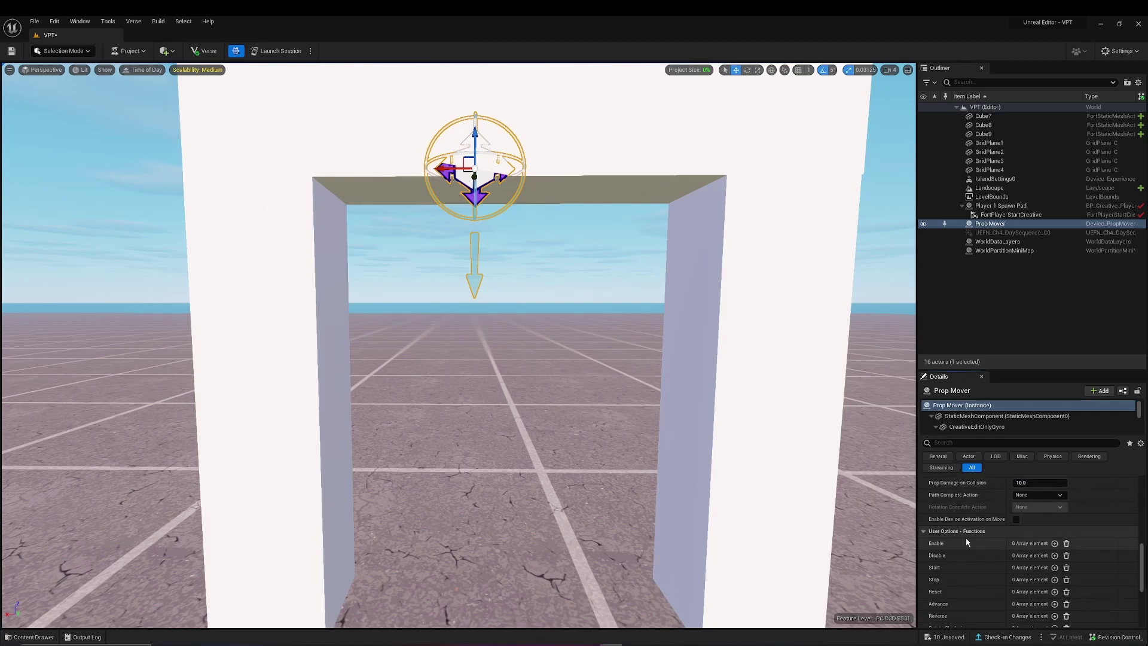
scroll(965, 542, "down", 2)
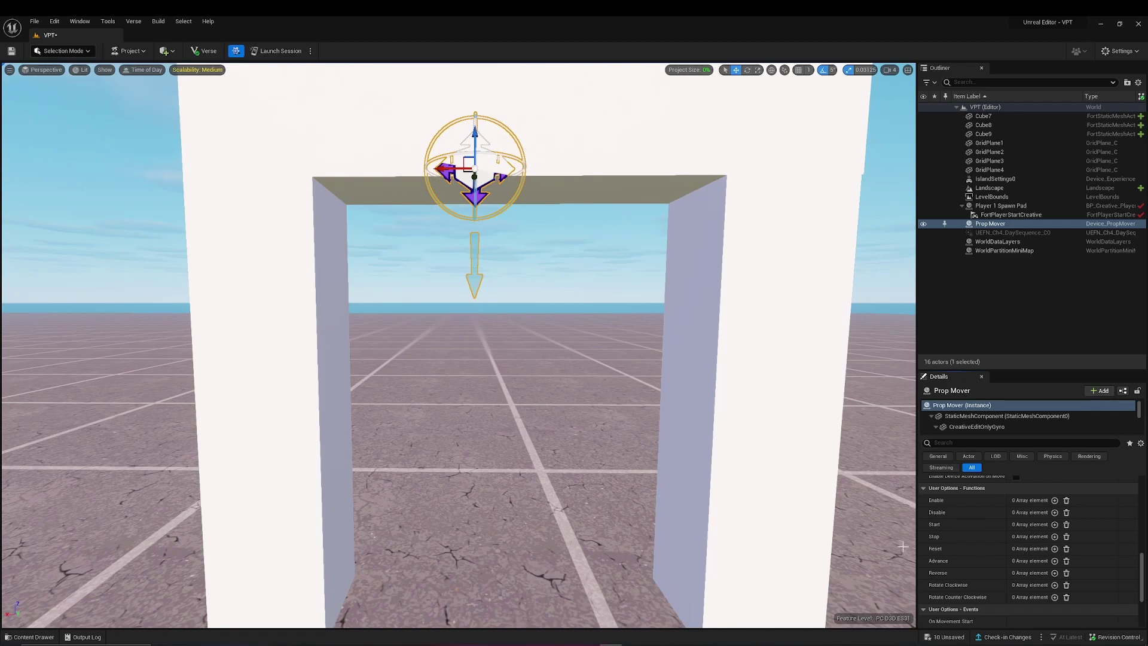
scroll(967, 549, "down", 1)
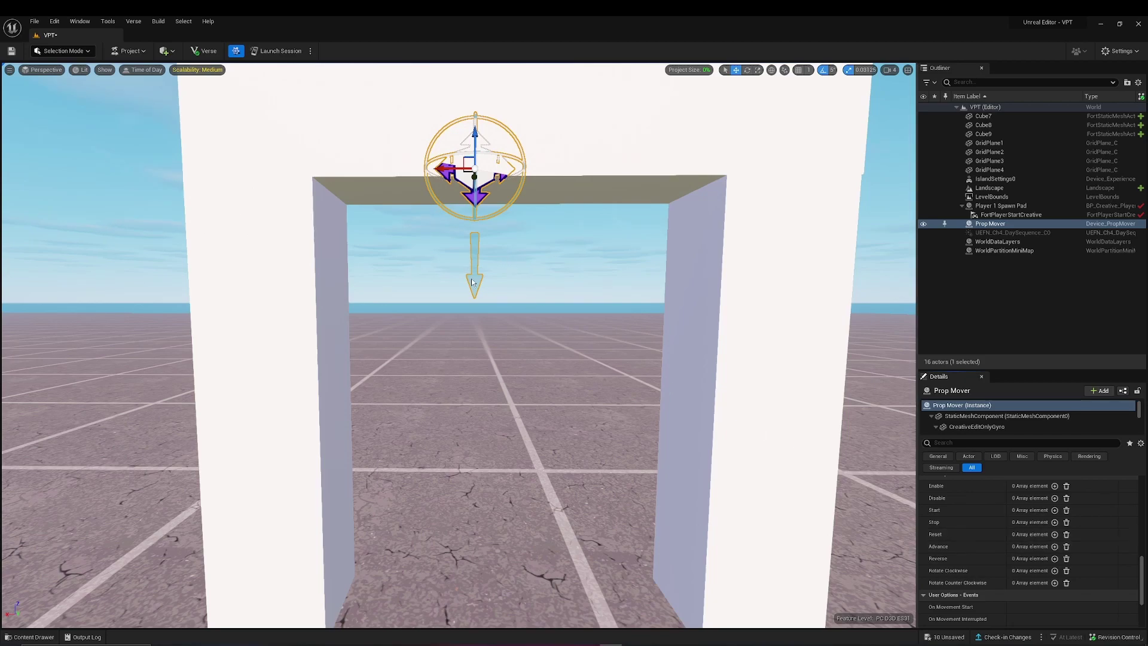
right_click_drag(503, 282, 489, 265)
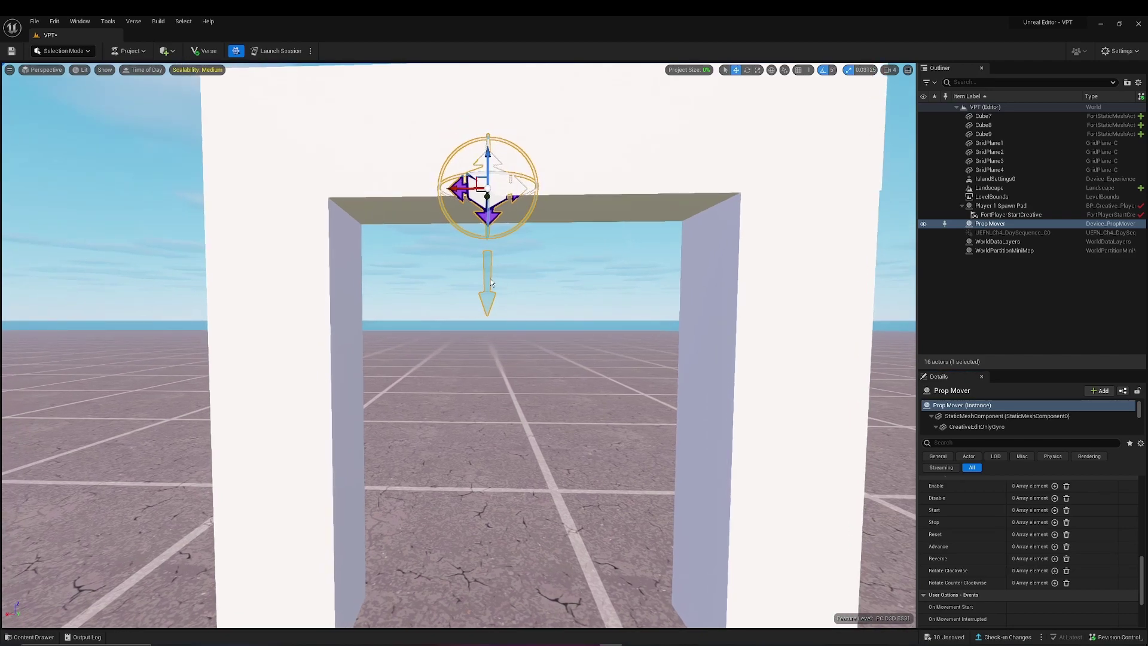
right_click_drag(490, 279, 487, 296)
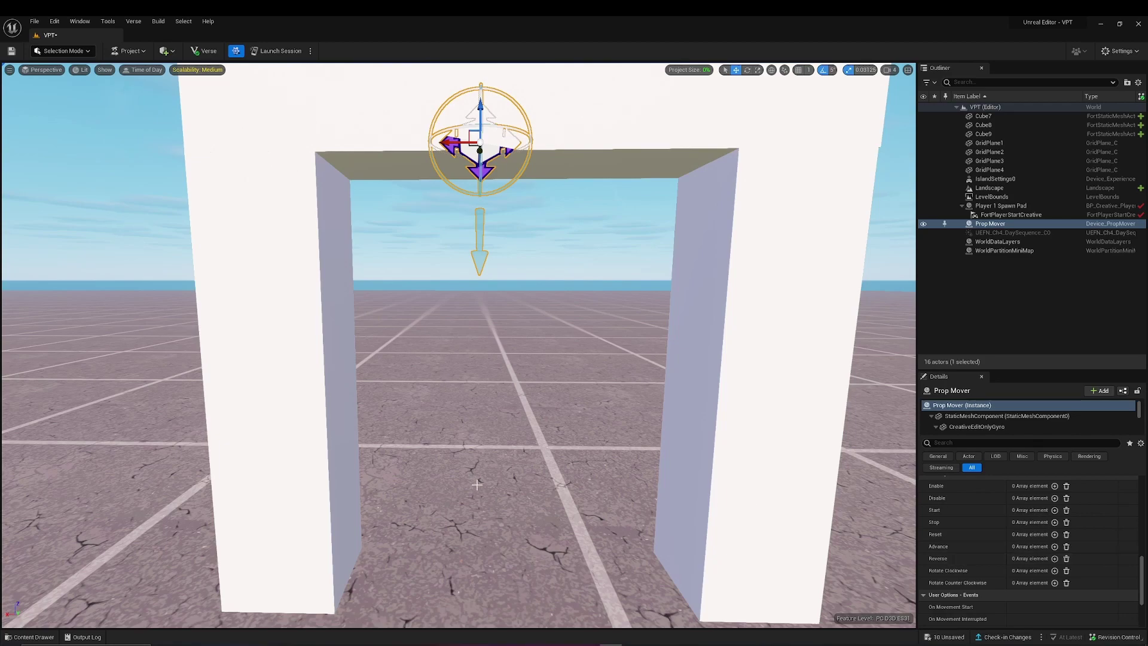
right_click_drag(533, 472, 534, 469)
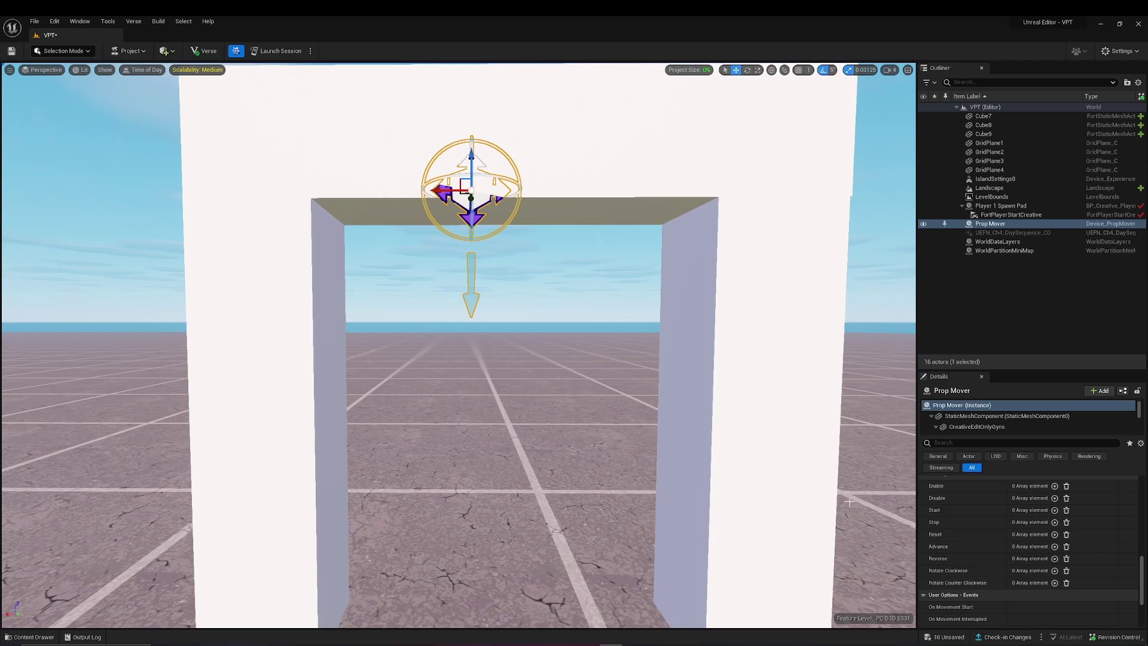
scroll(987, 538, "down", 1)
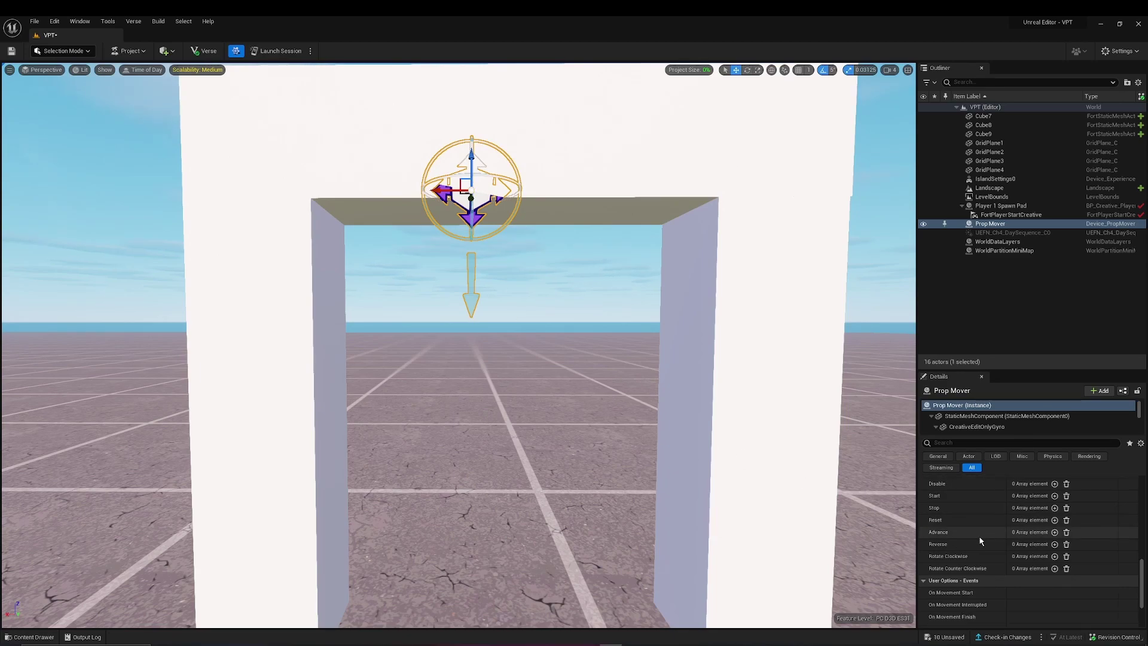
- Find the Button device among the Fortnite devices and place one button on each pillar of the door frame
scroll(723, 547, "down", 5)
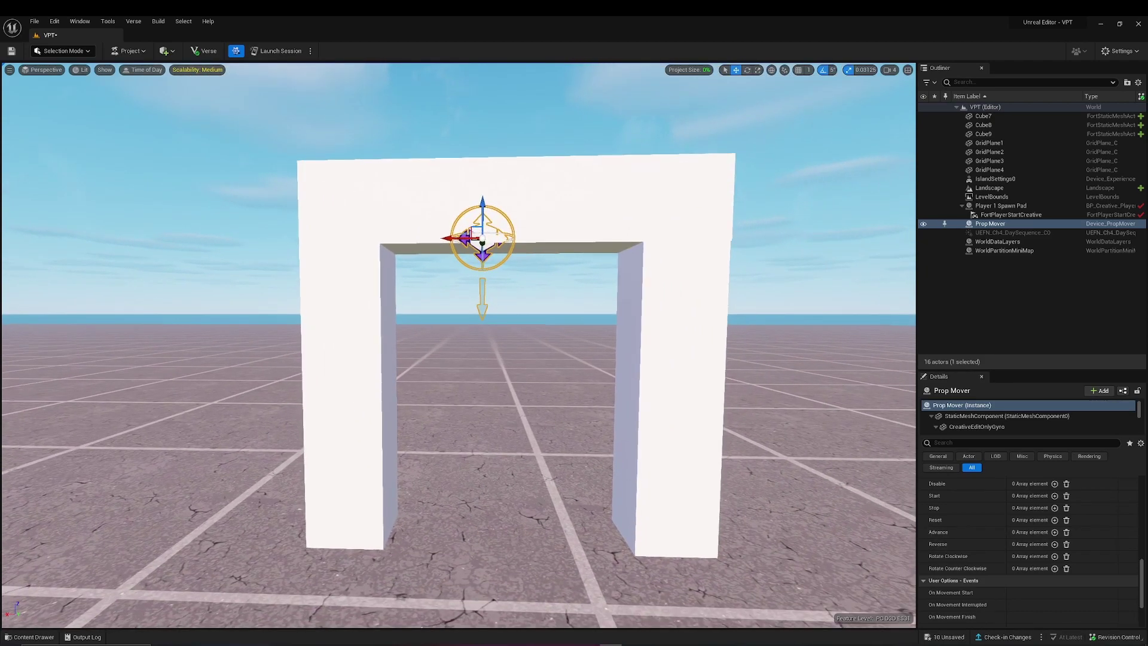
key("ctrl+space")
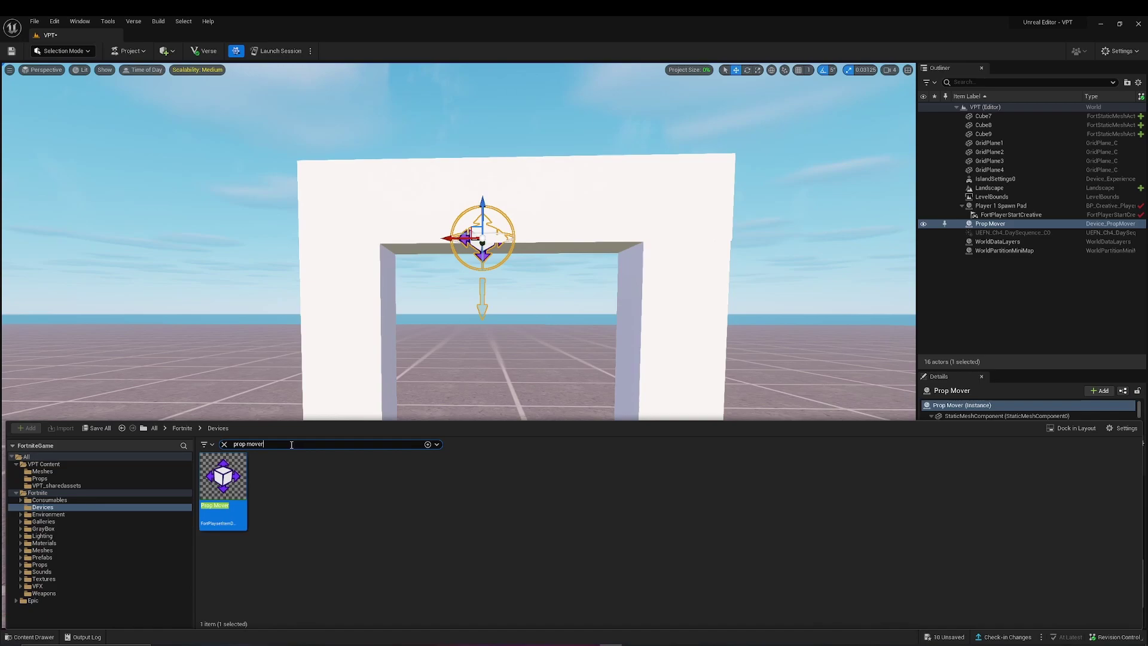
left_click_drag(290, 444, 230, 445)
type("butt")
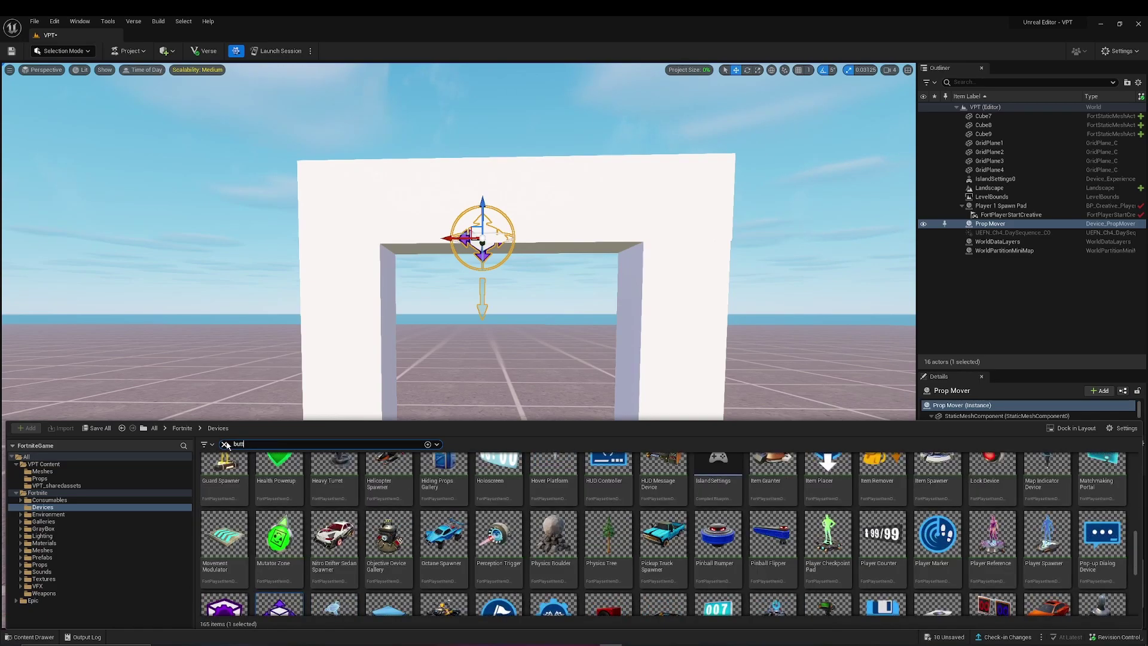
type("on")
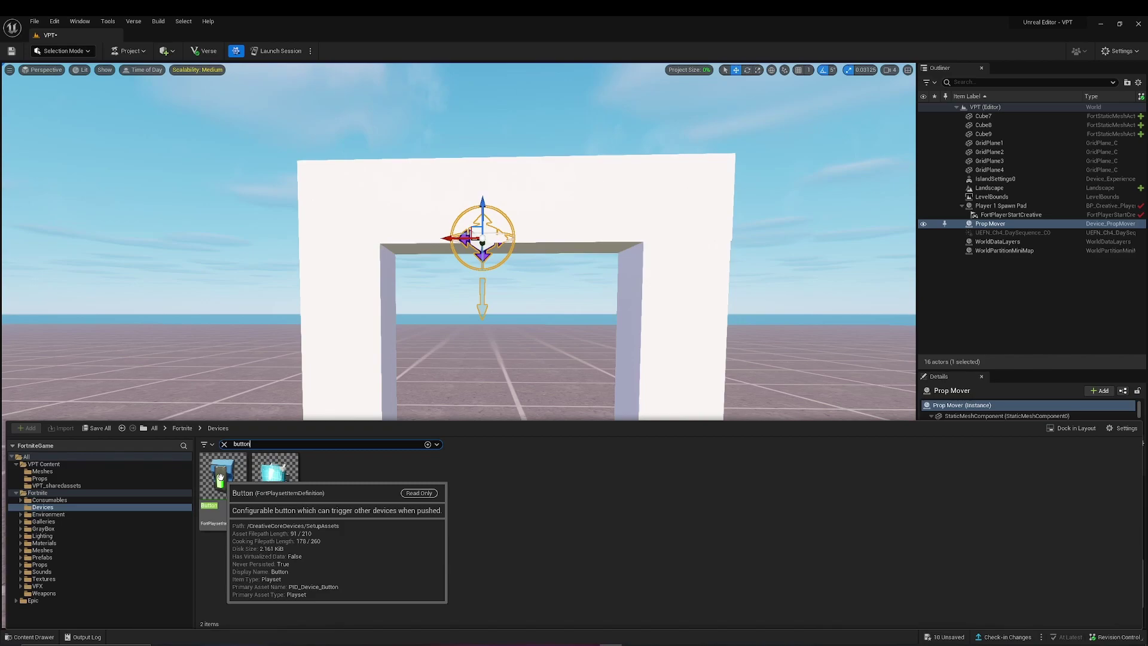
left_click_drag(220, 476, 653, 428)
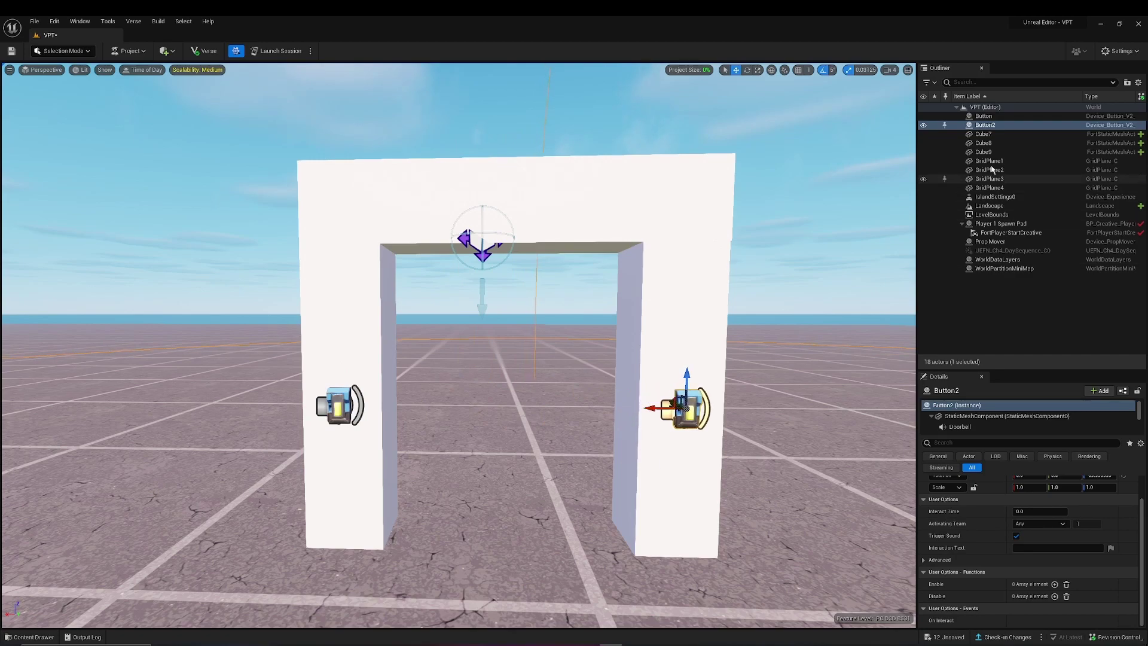
- Rename the left pillar's button to Btn_Close and the right pillar's button to Btn_Open
left_click(338, 407)
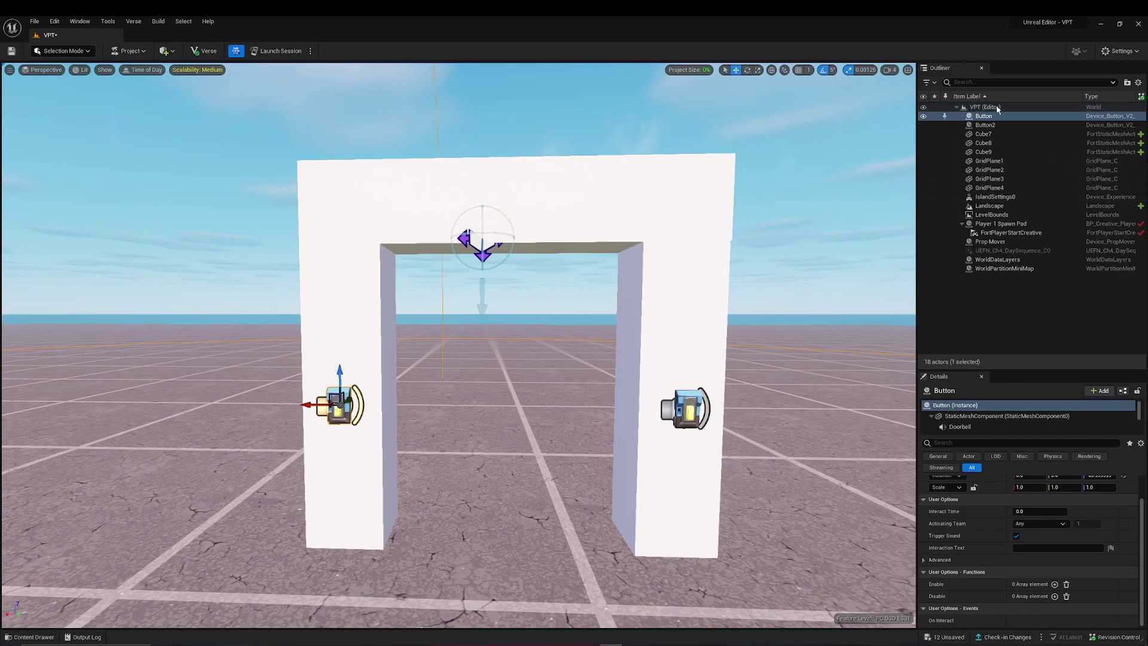
left_click(990, 117)
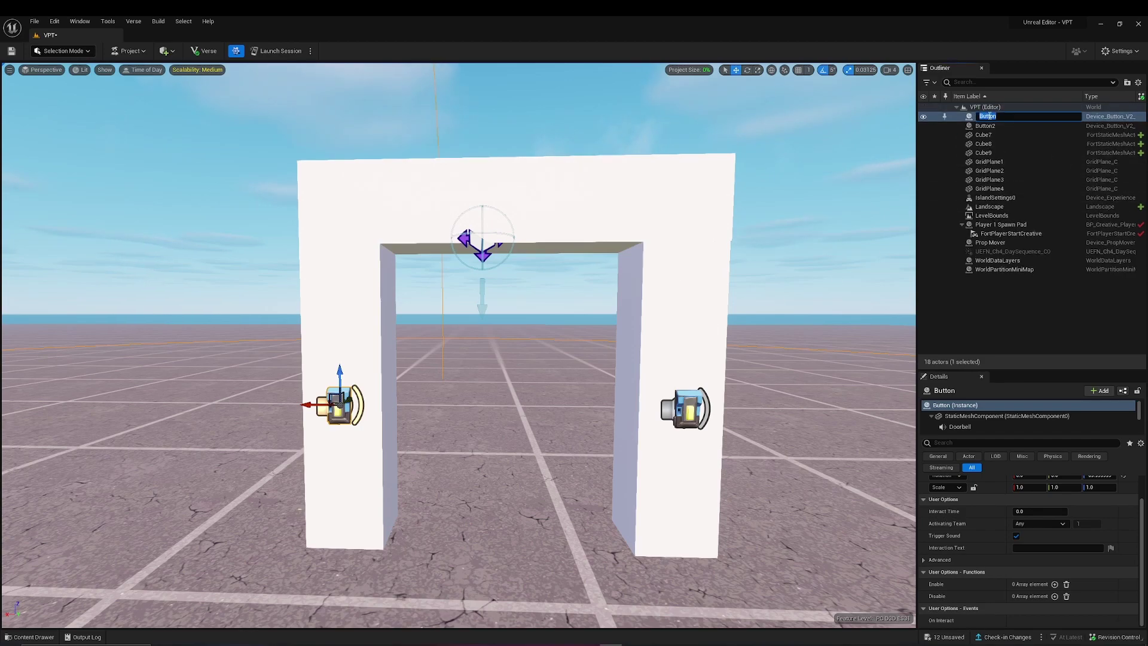
type("Btn_Close")
key("Return")
left_click(684, 409)
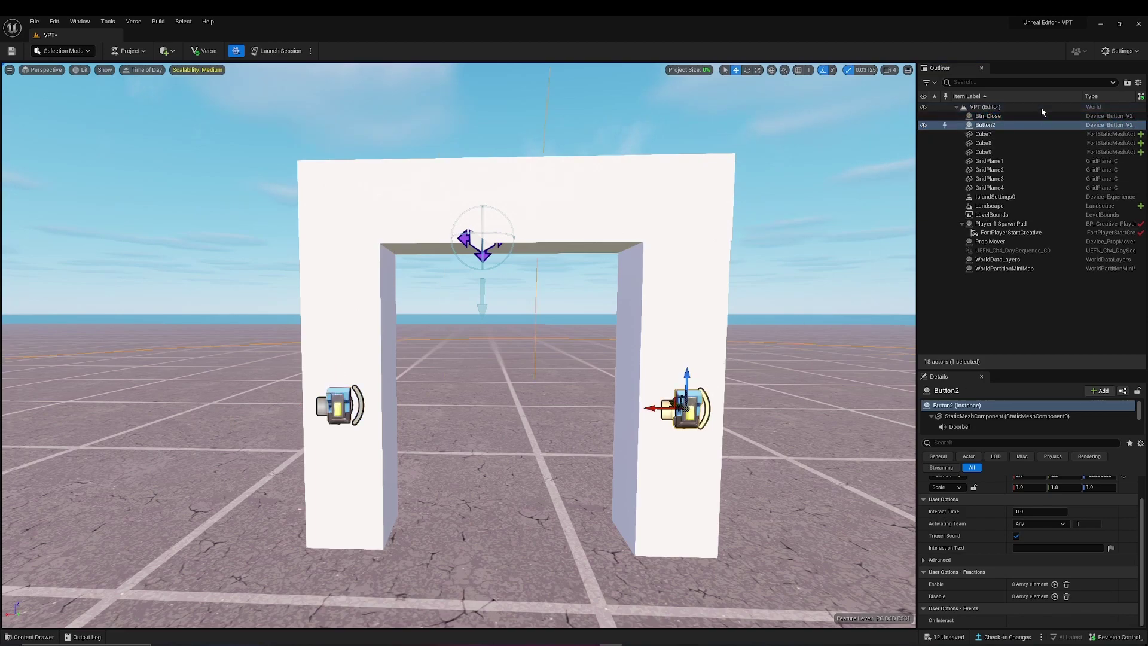
left_click(995, 126)
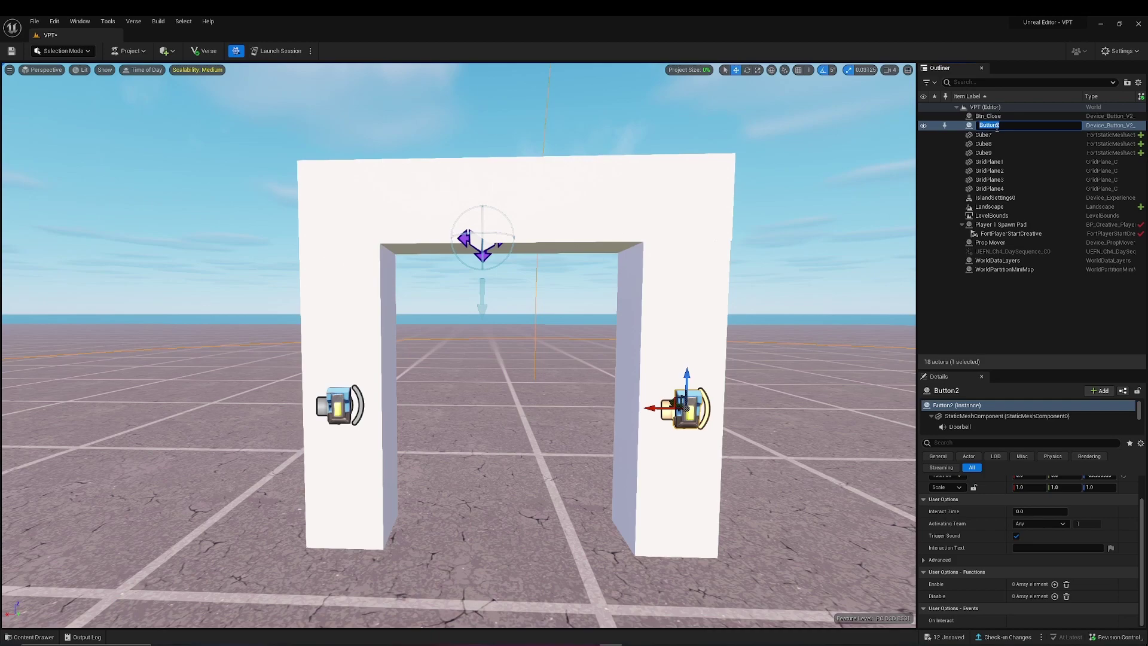
type("Btn_Open")
key("Return")
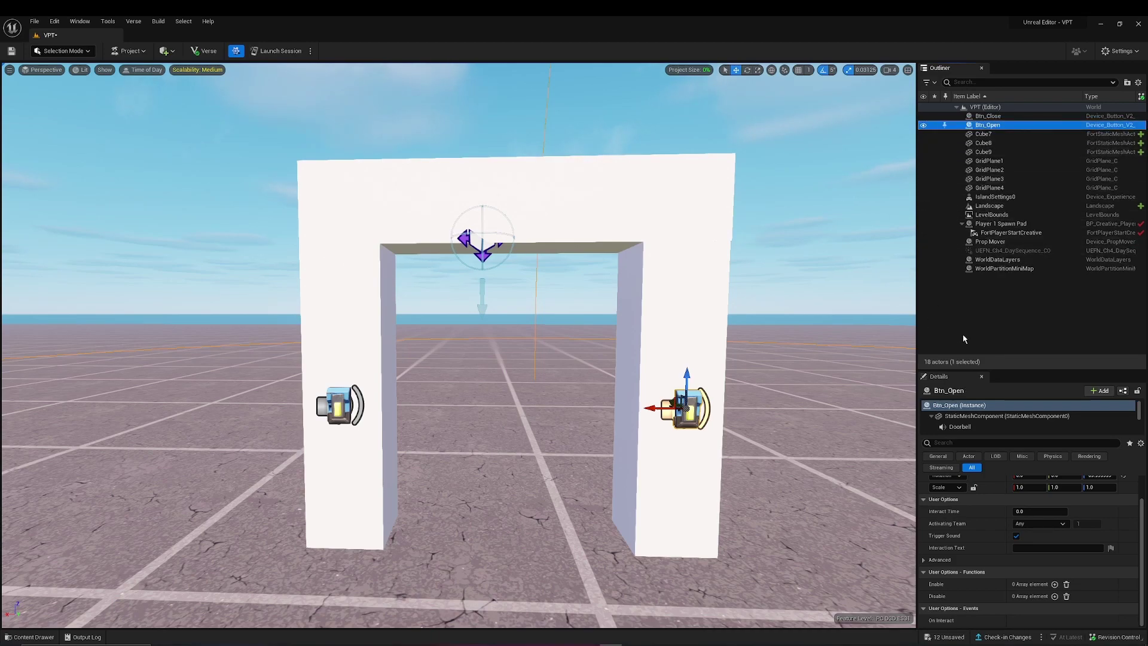
- Bind the Prop Mover's Advance function to Btn_Close with the On Interact event
right_click_drag(842, 453, 836, 471)
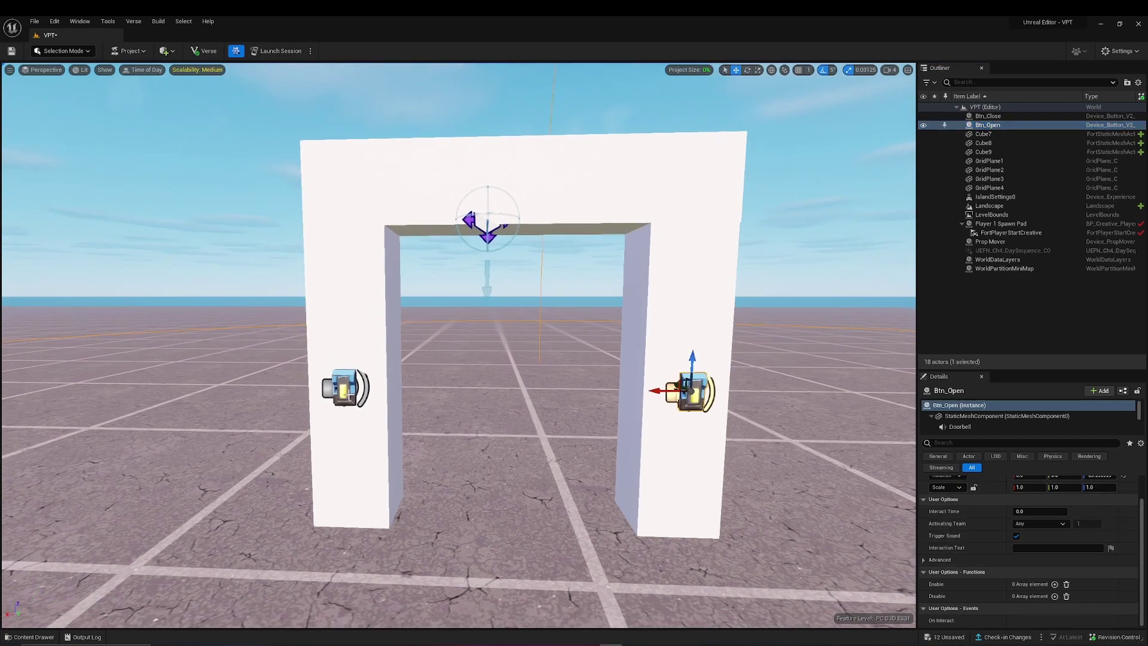
left_click(489, 232)
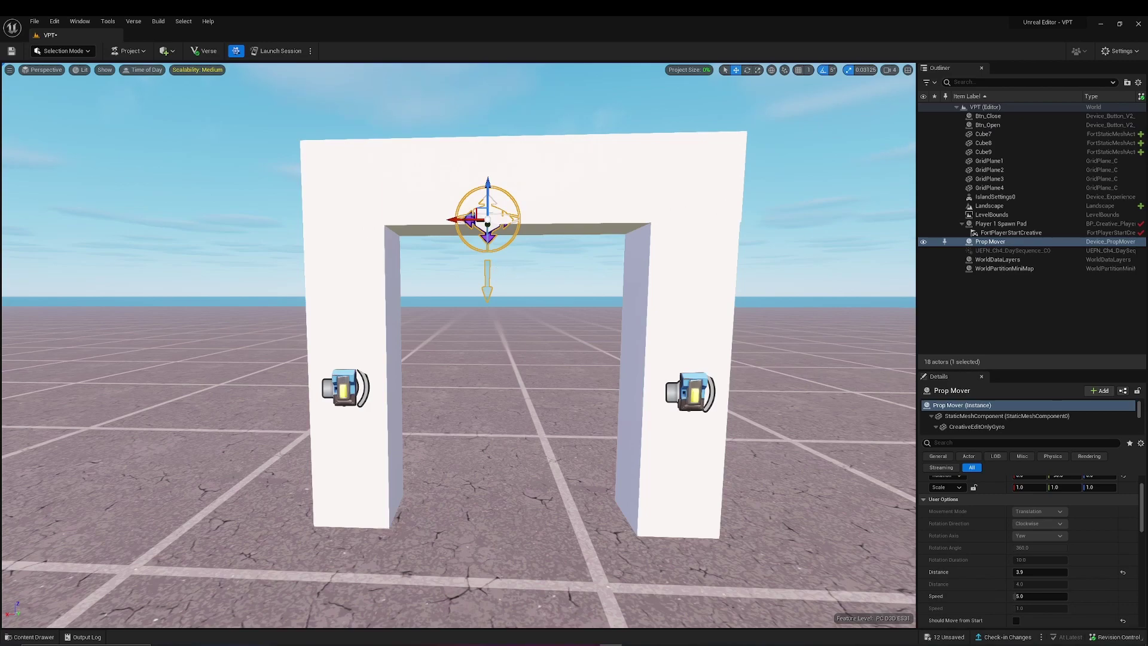
scroll(997, 535, "down", 10)
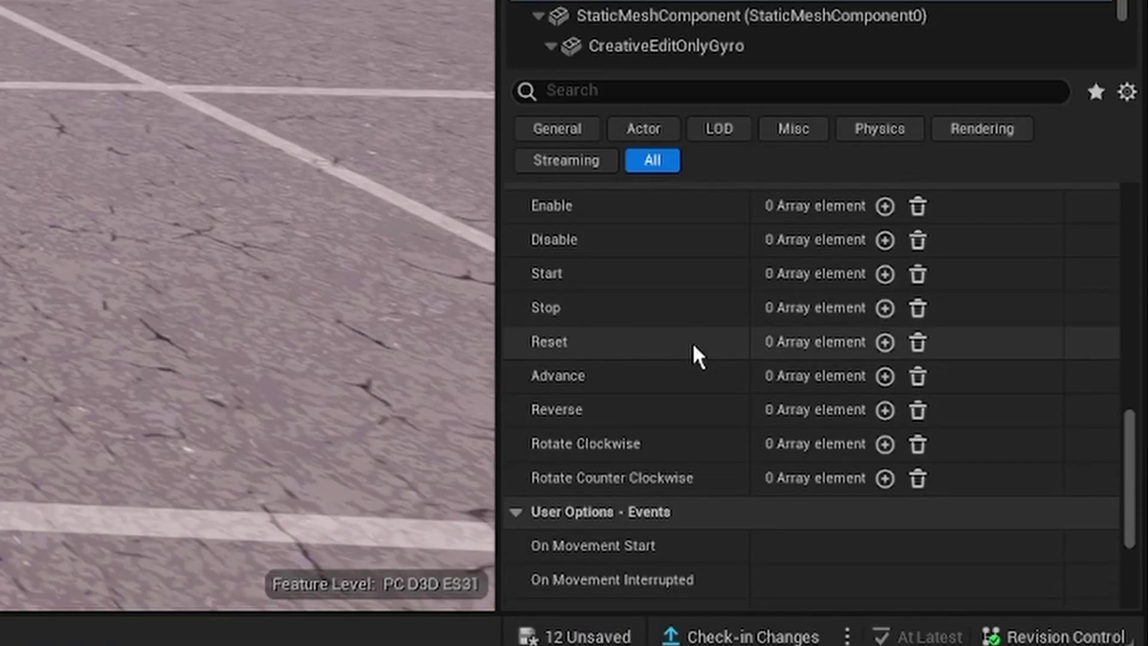
scroll(692, 343, "up", 1)
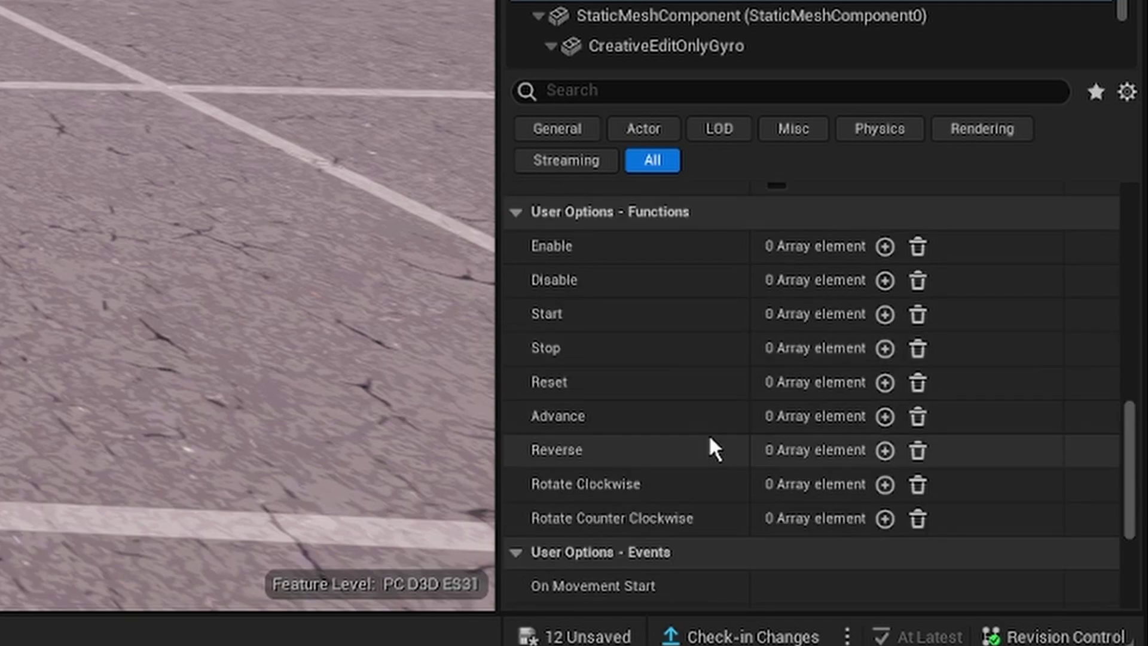
mouse_move(557, 419)
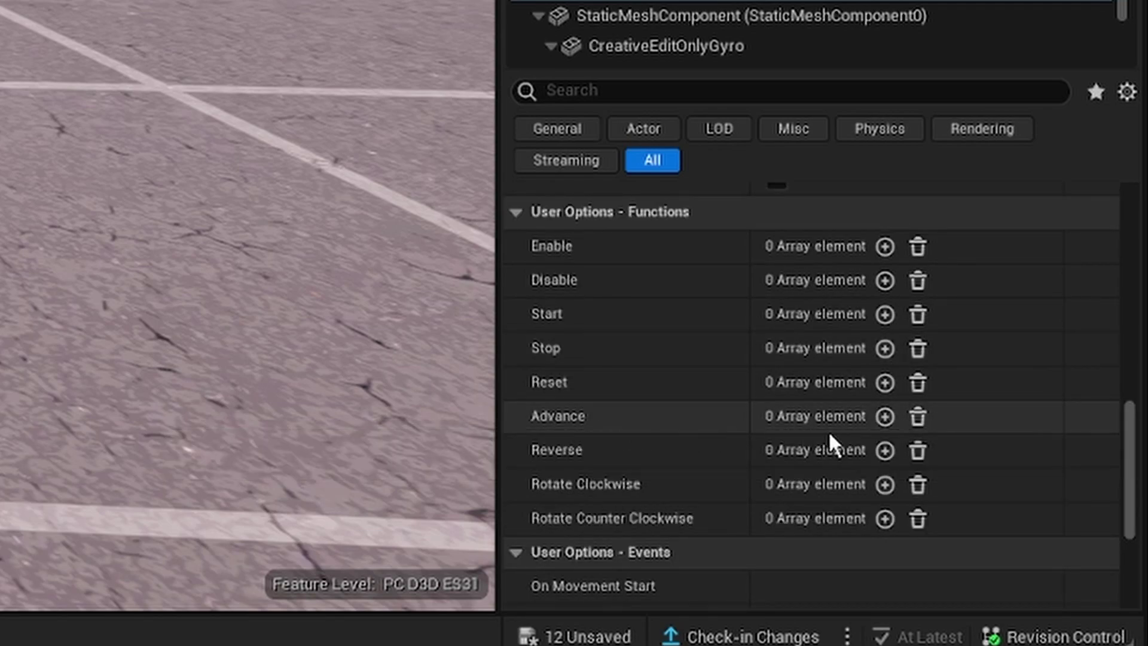
left_click(885, 416)
left_click(873, 409)
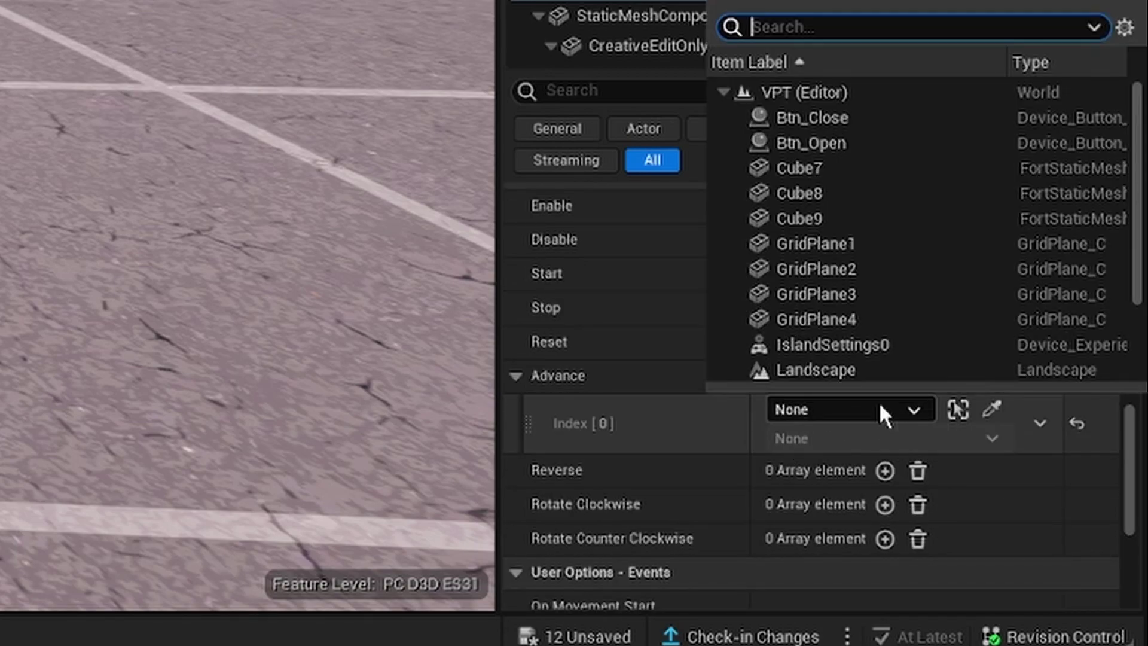
left_click(838, 117)
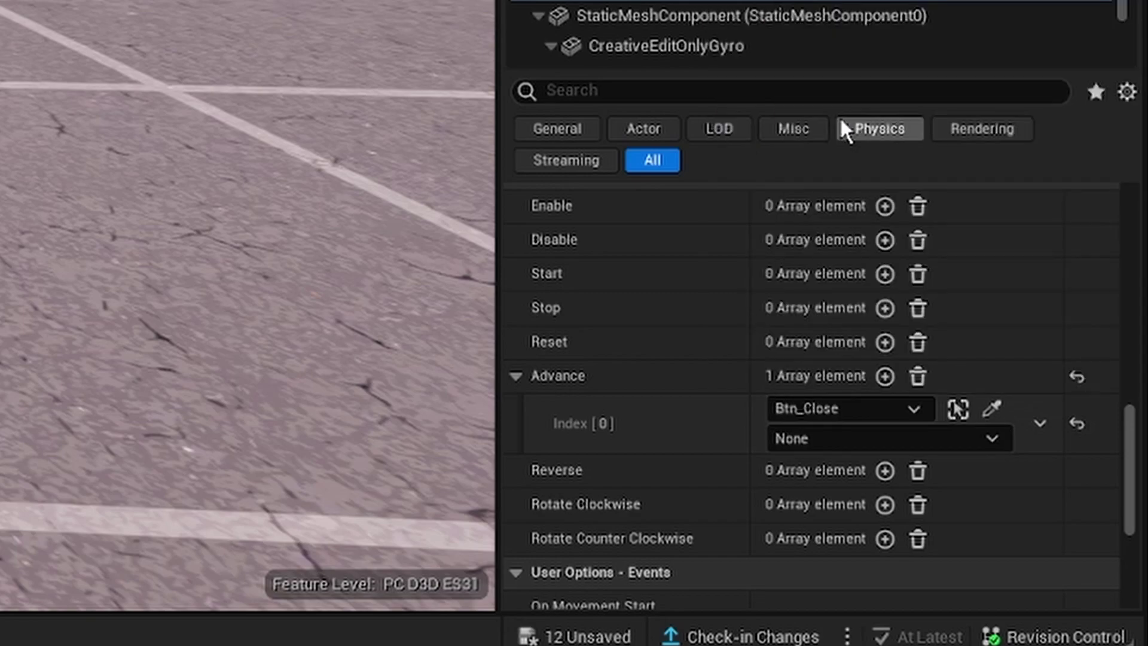
left_click(799, 433)
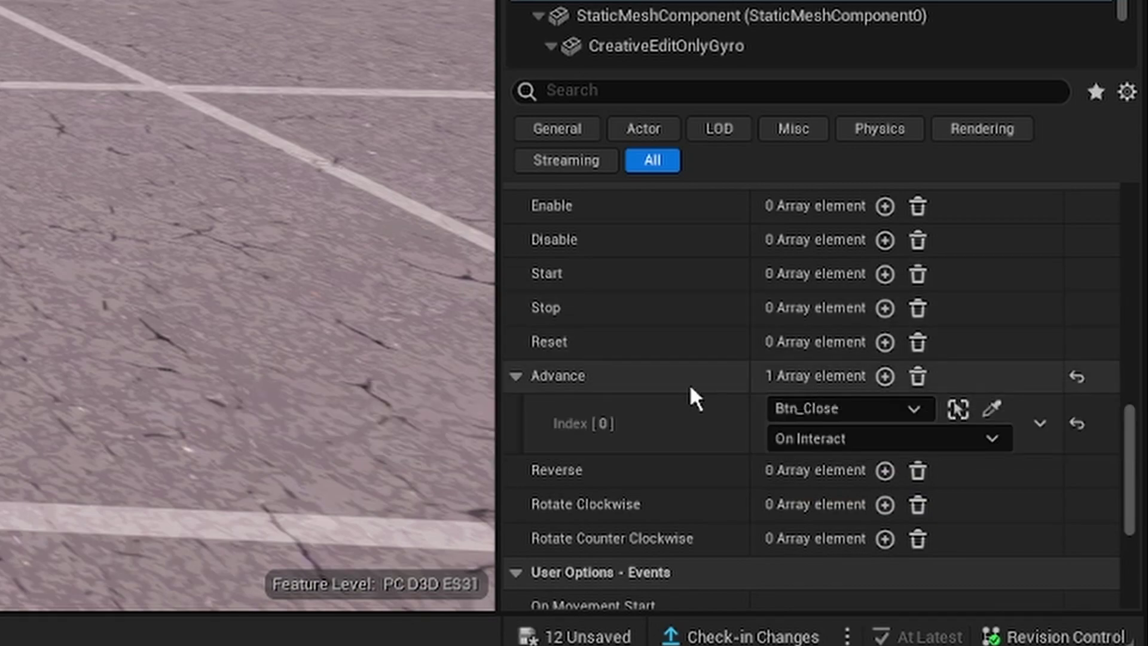
scroll(652, 383, "down", 2)
left_click(515, 295)
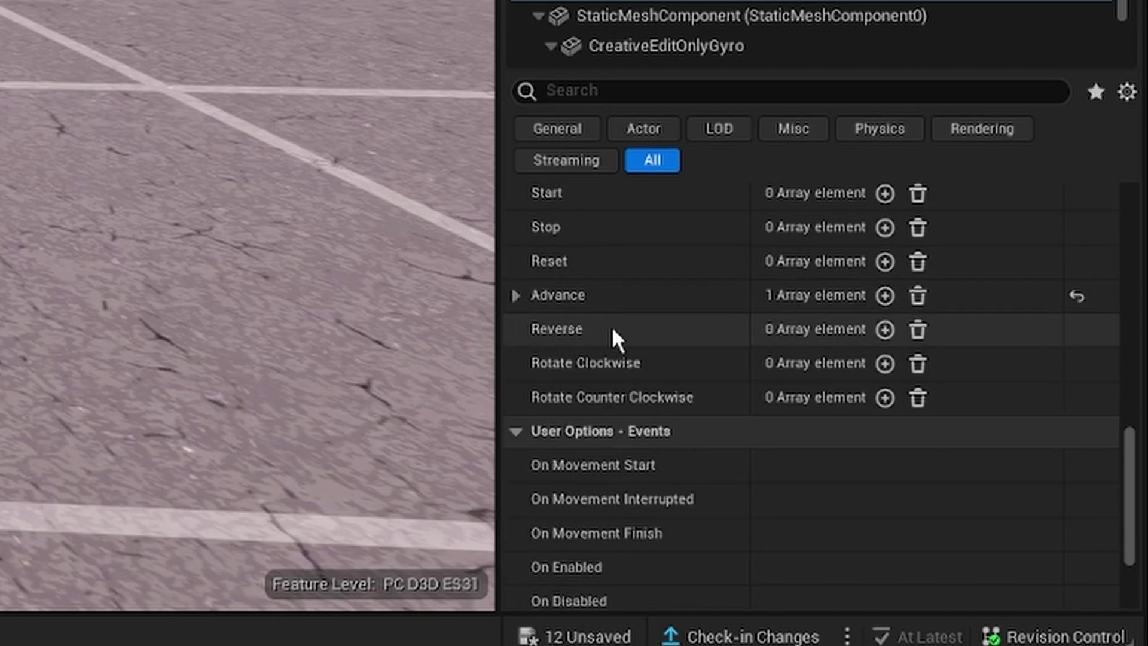
- Bind the Prop Mover's Reverse function to Btn_Open with the On Interact event
left_click(885, 329)
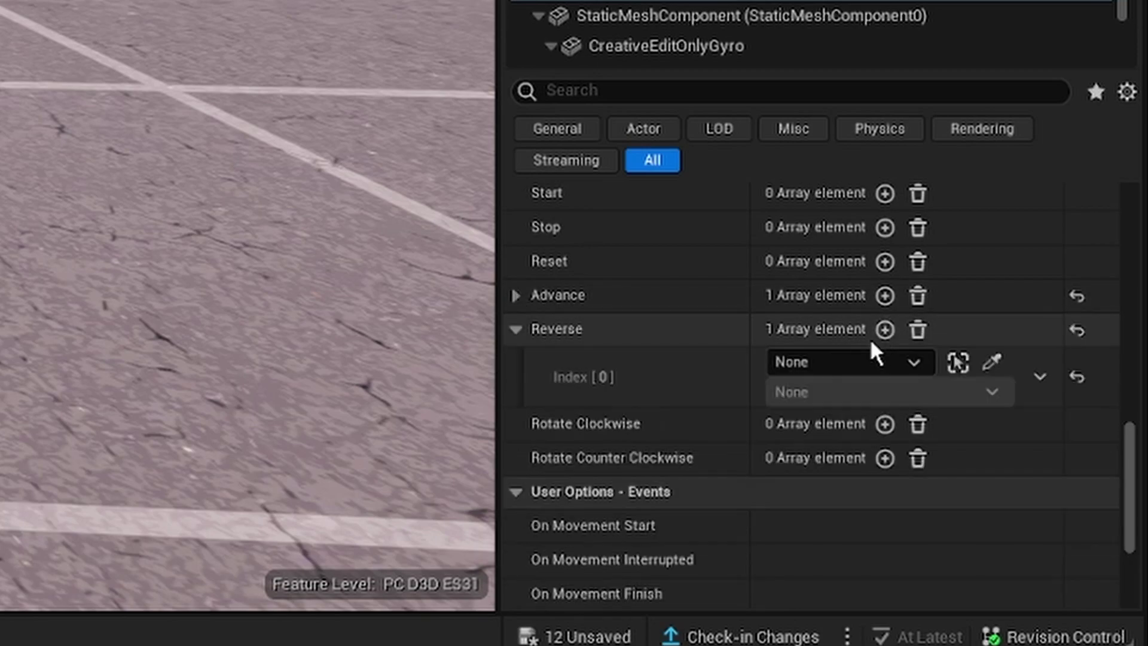
left_click(799, 359)
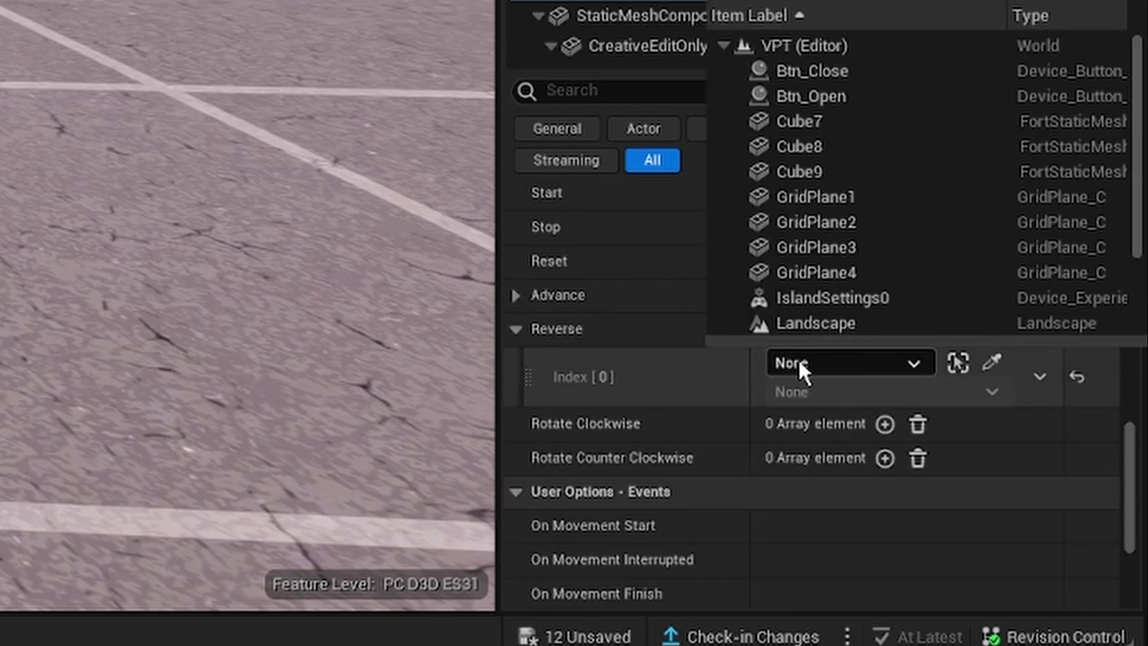
left_click(817, 96)
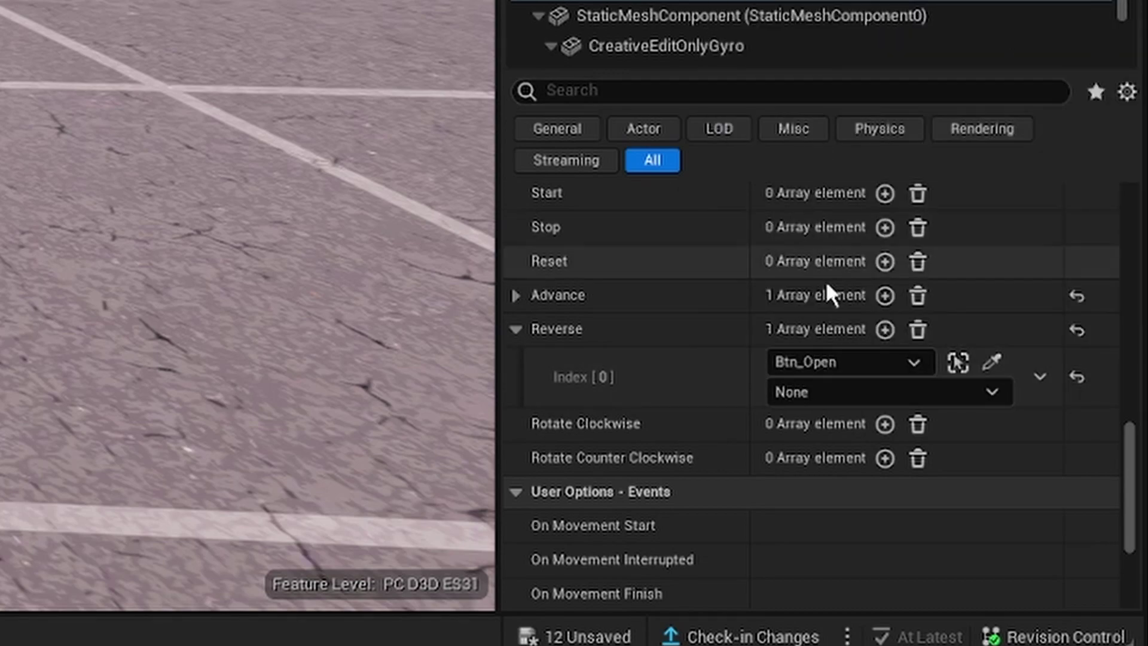
left_click(836, 392)
left_click(831, 441)
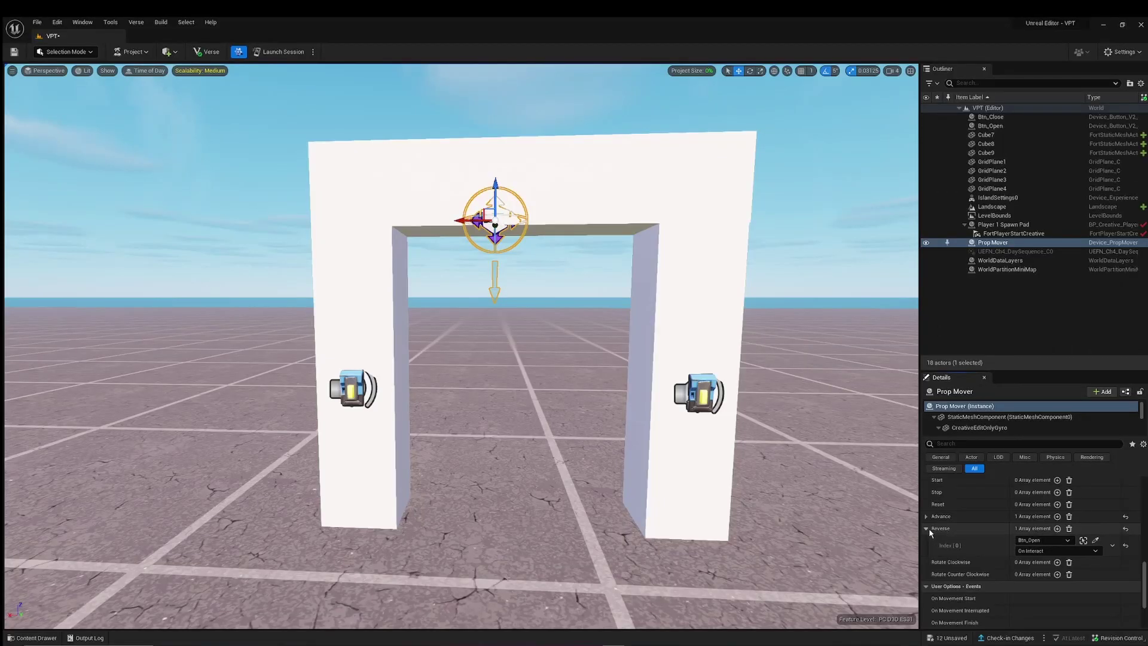
left_click(927, 529)
right_click_drag(774, 492, 796, 479)
key("a")
key("d")
key("a")
key("e")
key("d")
key("s")
- Create a Building Prop Blueprint Class named Prop_SlideDoor in the VPT Content folder
key("ctrl+space")
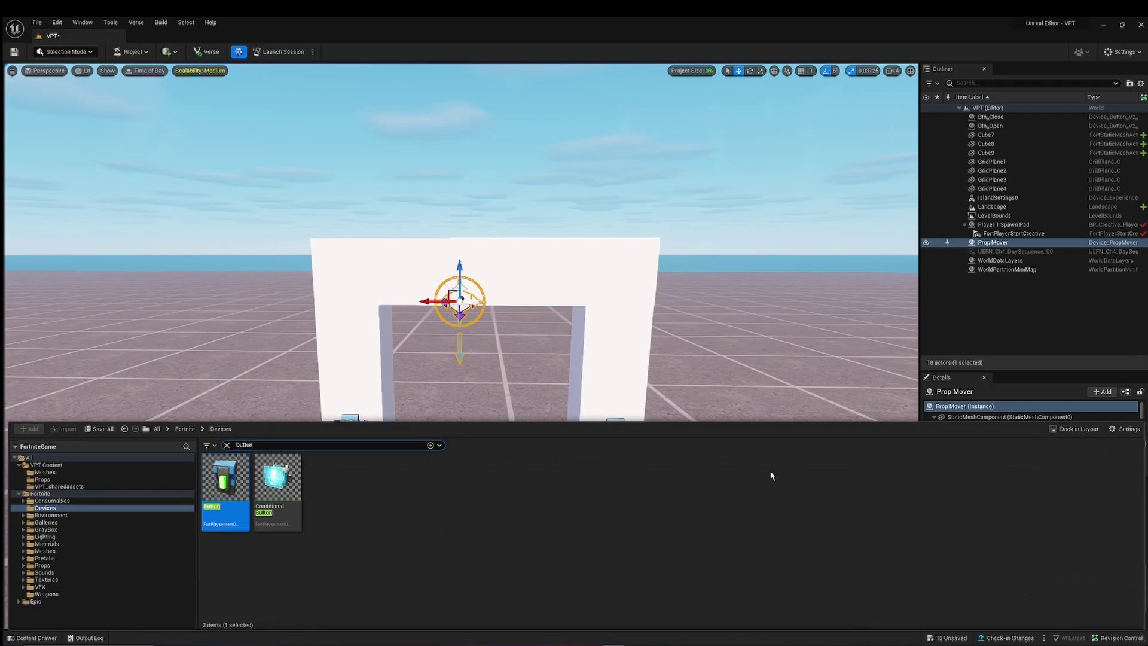
left_click(57, 467)
left_click(227, 446)
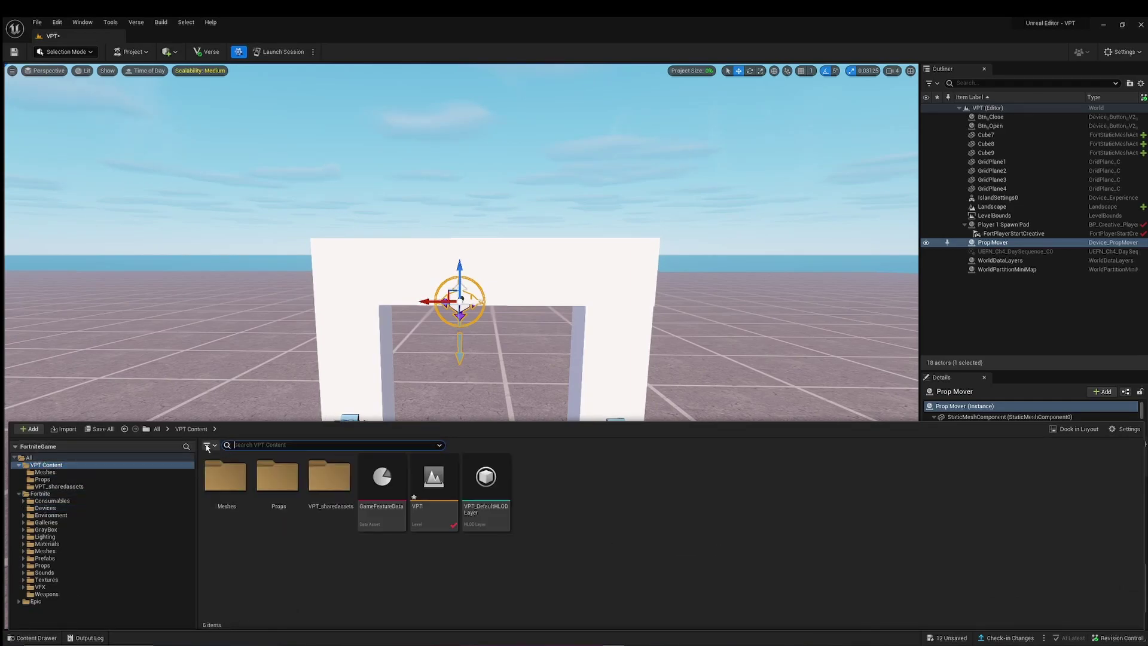
right_click(579, 507)
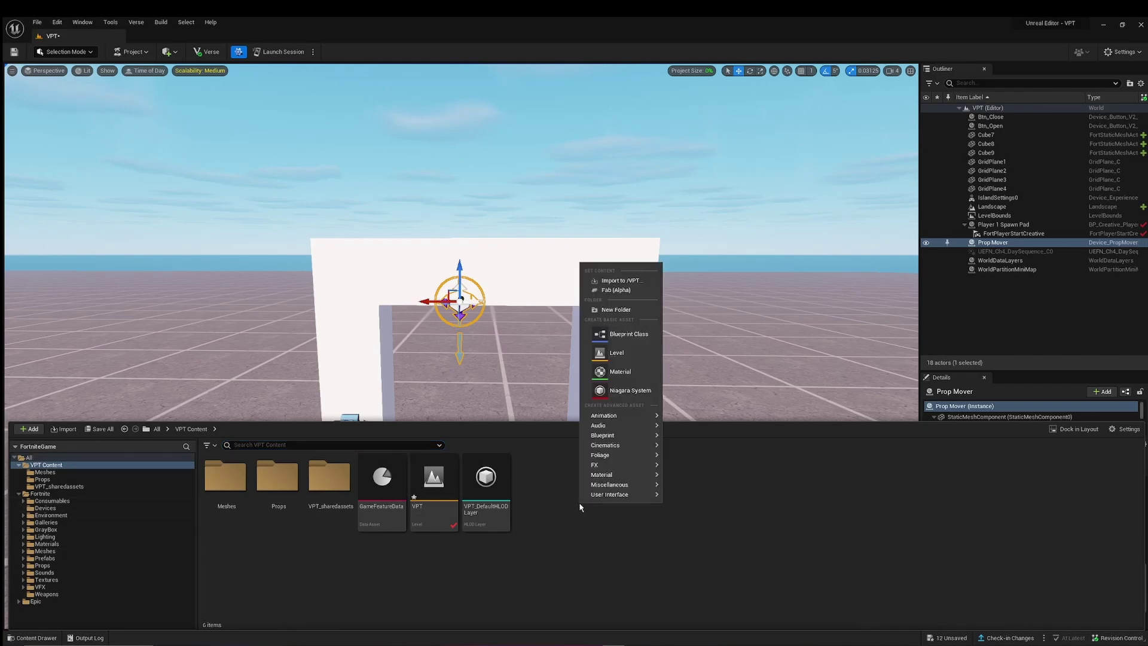
left_click(620, 338)
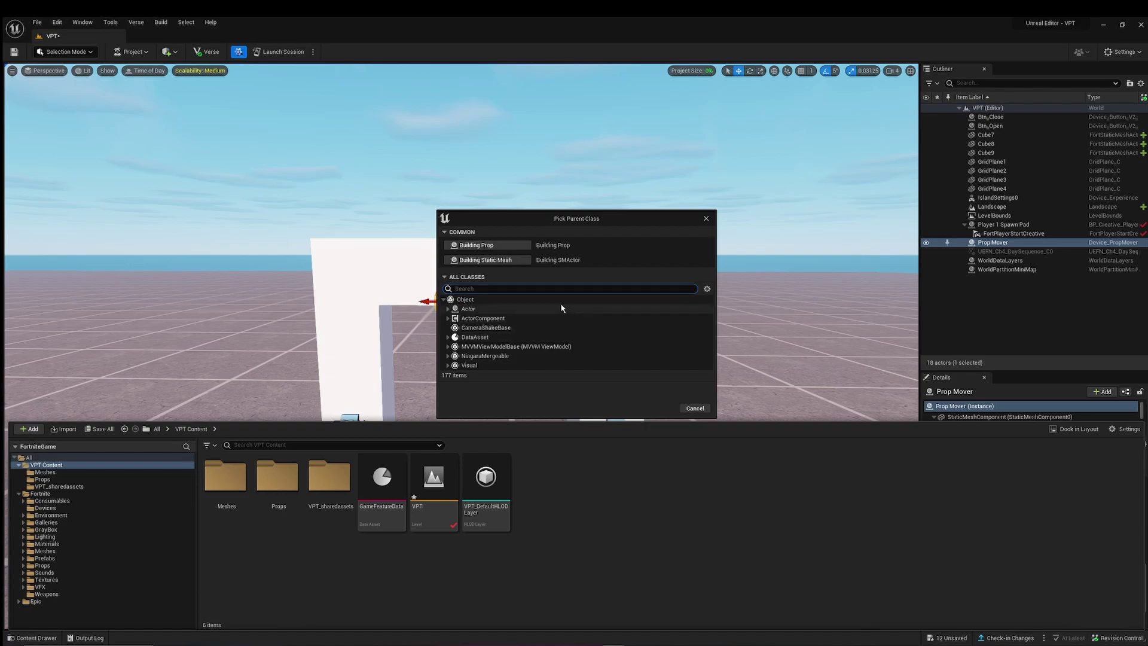
left_click(470, 245)
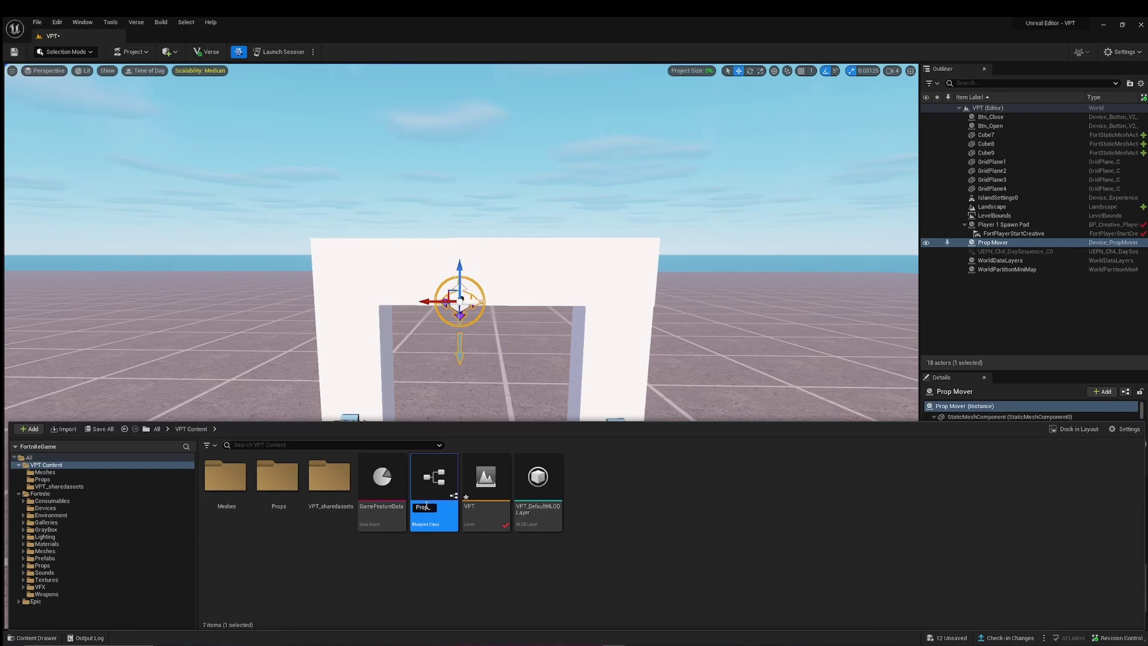
type("Prop_SlideDoor")
key("Return")
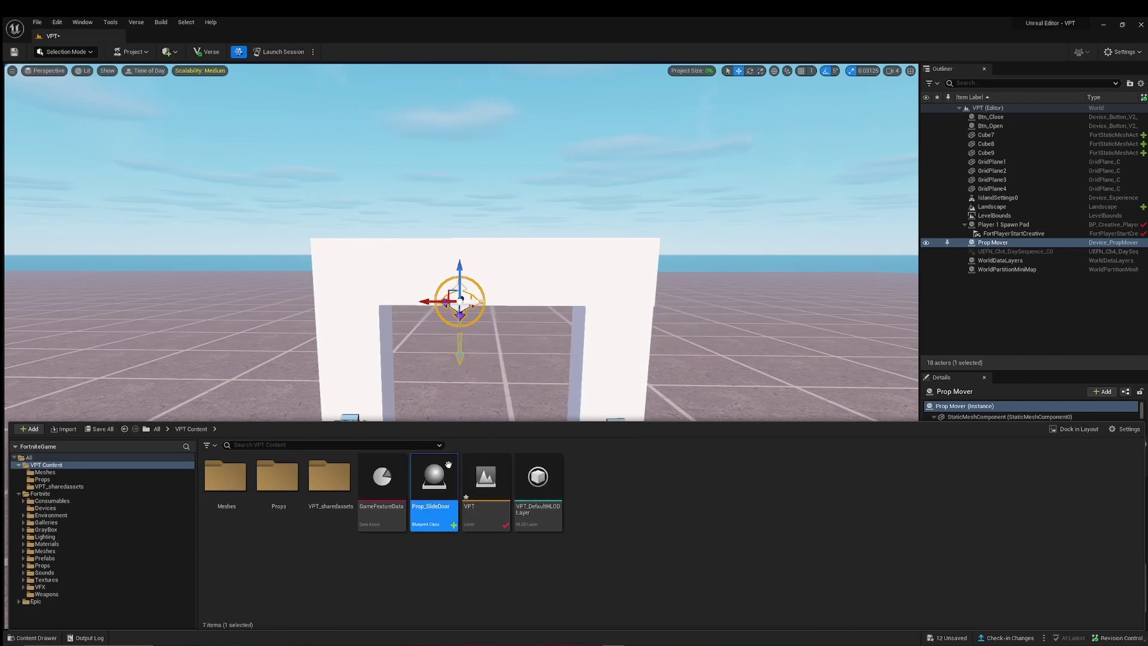
- Place a basic Cube shape at the Prop Mover in the door frame and delete it again
right_click_drag(455, 285, 455, 359)
left_click(169, 52)
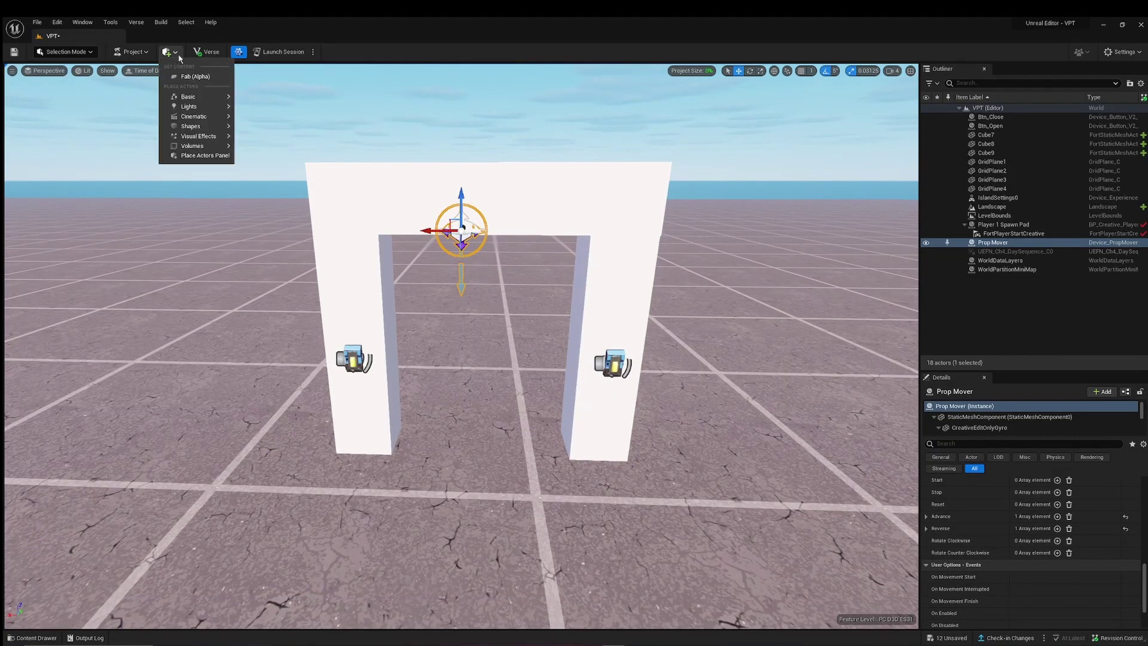
mouse_move(193, 110)
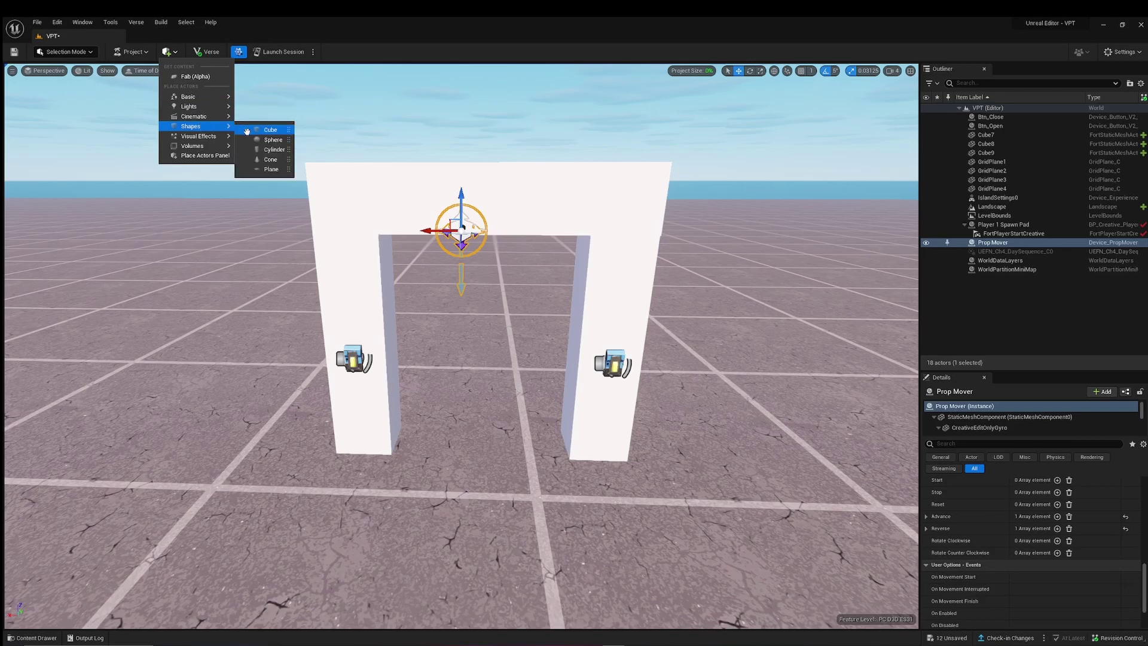
left_click_drag(247, 131, 471, 204)
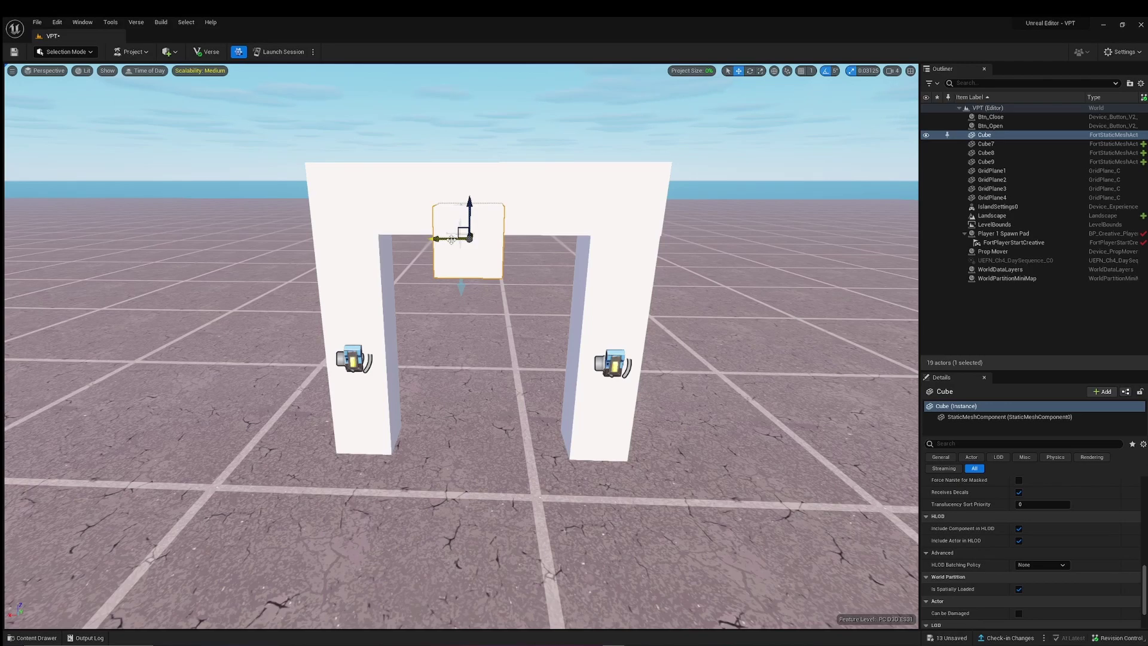
key("Delete")
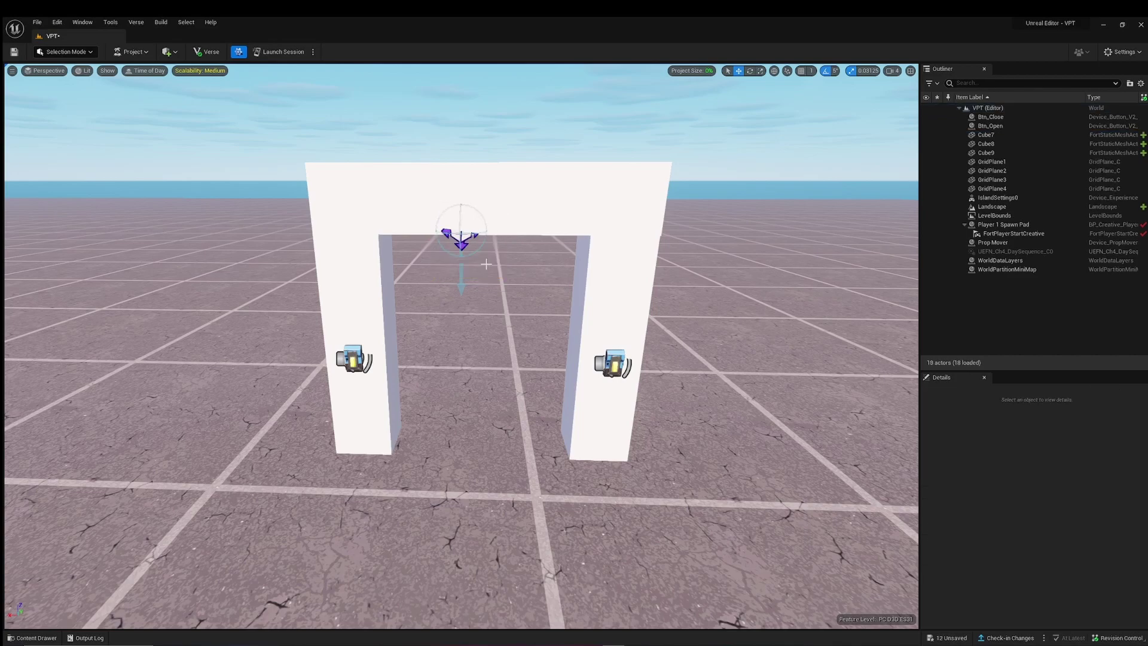
- Browse the Fortnite Props library and look through the props in its Art Deco folder
key("ctrl+space")
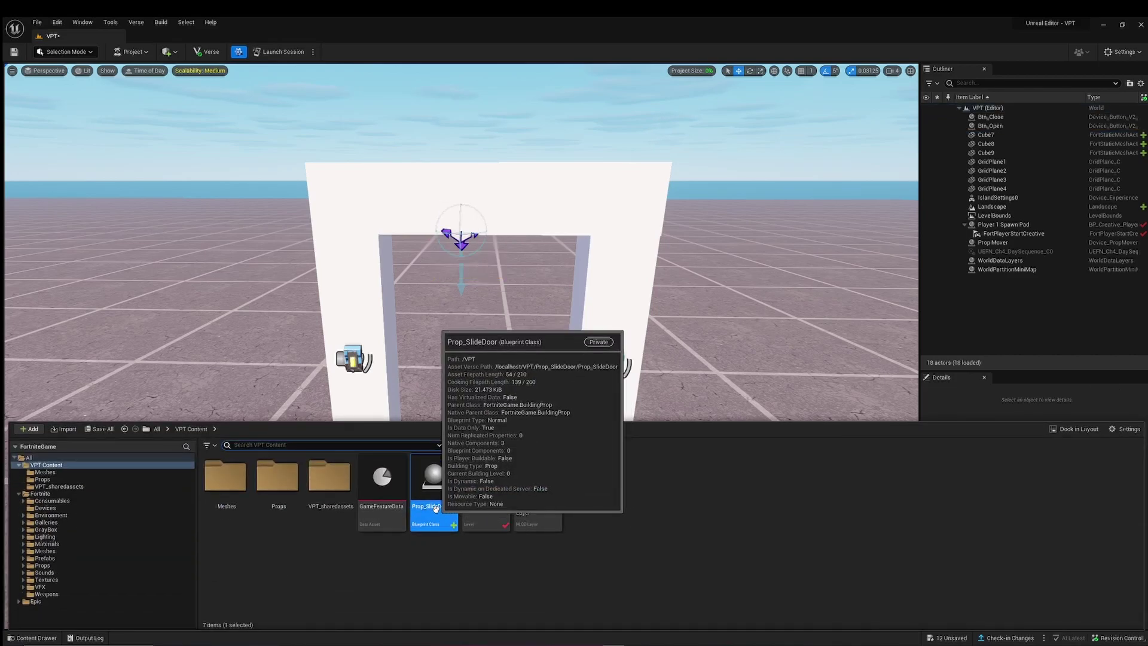
left_click(38, 566)
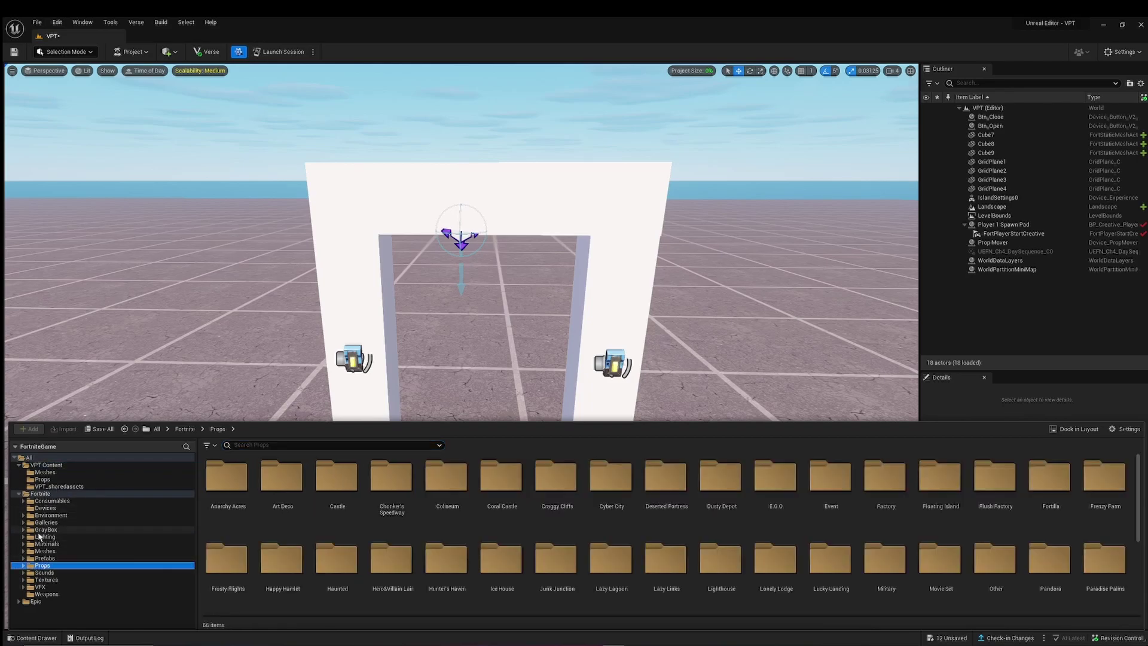
double_click(281, 488)
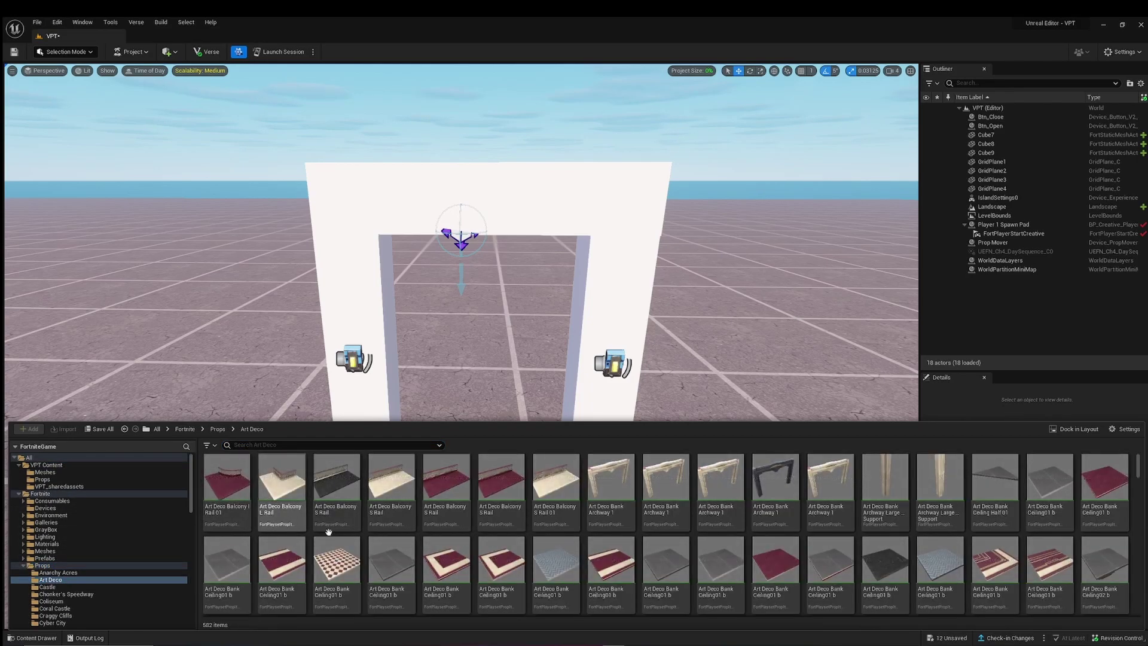
- Return to the VPT Content folder and open the Prop_SlideDoor blueprint for editing
left_click(59, 480)
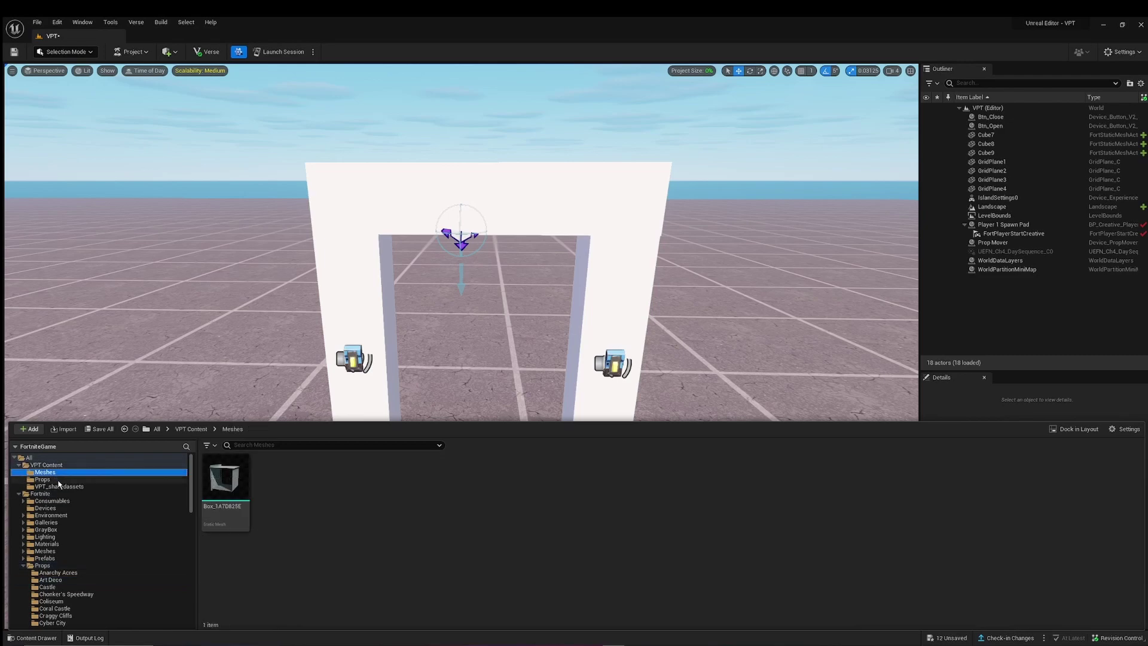
left_click(59, 467)
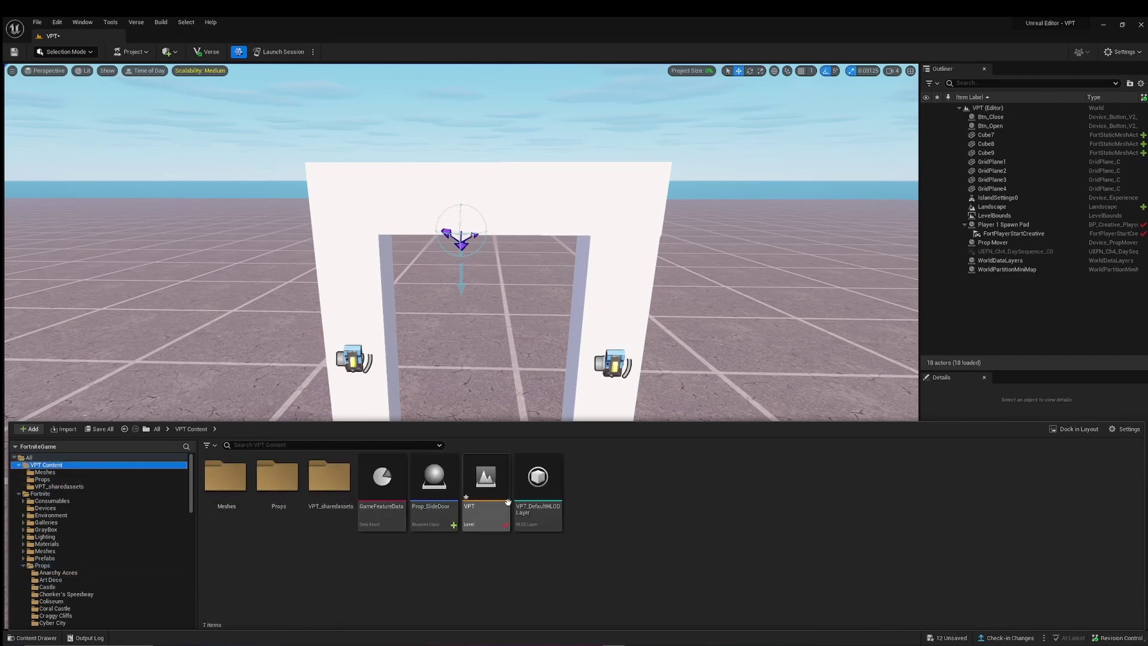
left_click(429, 508)
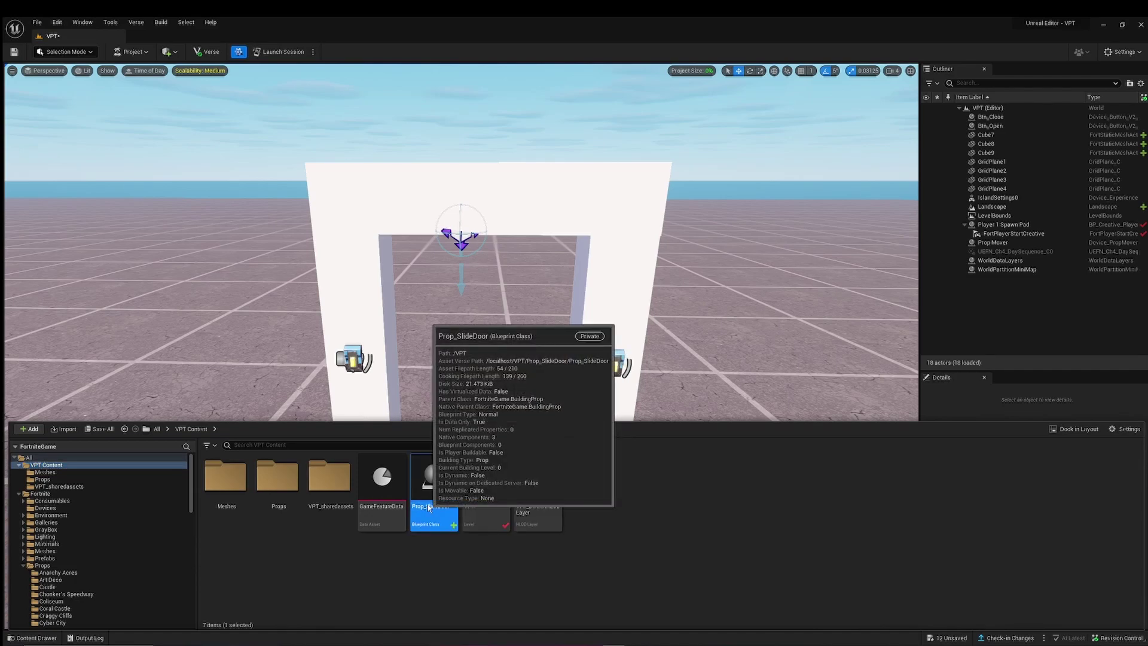
double_click(429, 508)
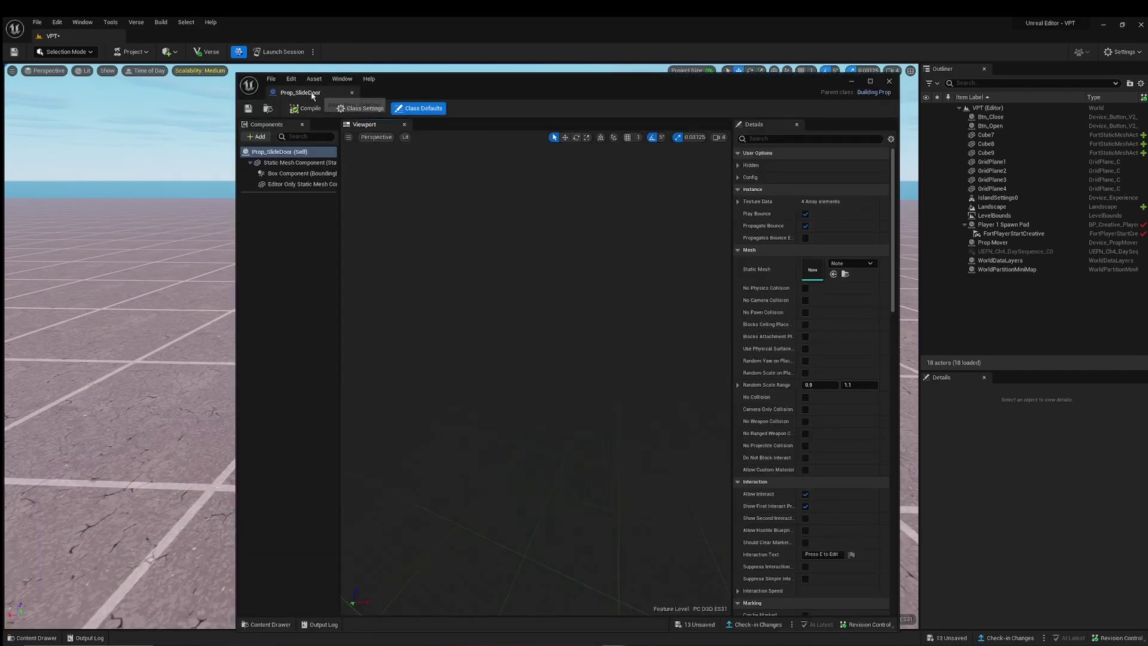
- Dock the Prop_SlideDoor editor beside the level and add a Static Mesh component to the blueprint
left_click_drag(312, 96, 162, 37)
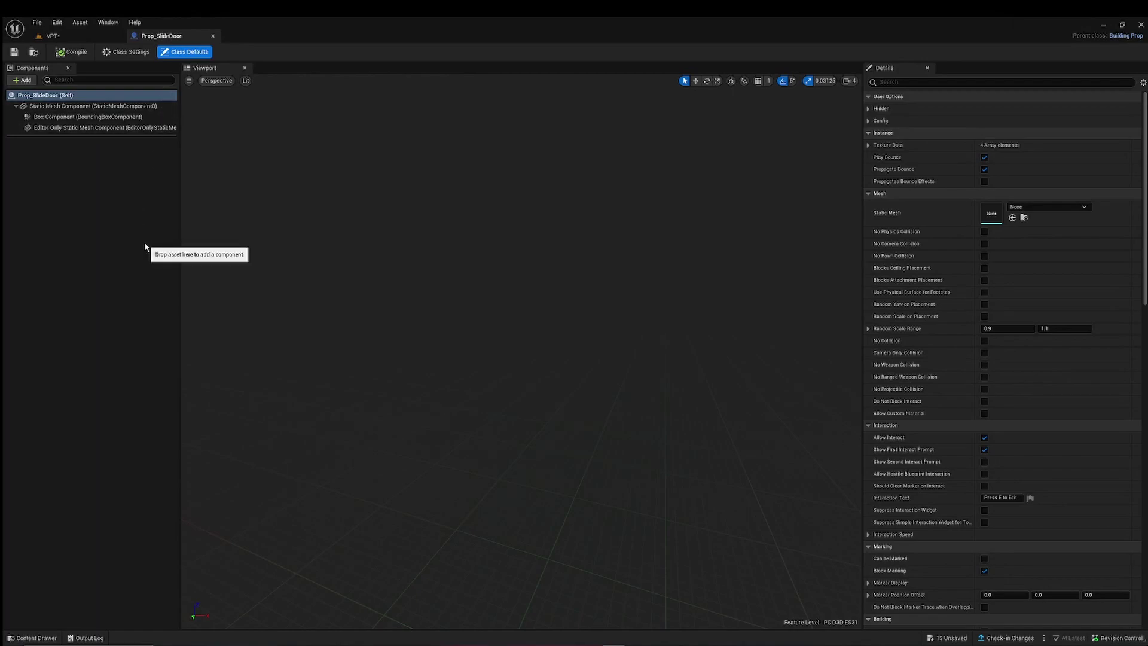
left_click(24, 80)
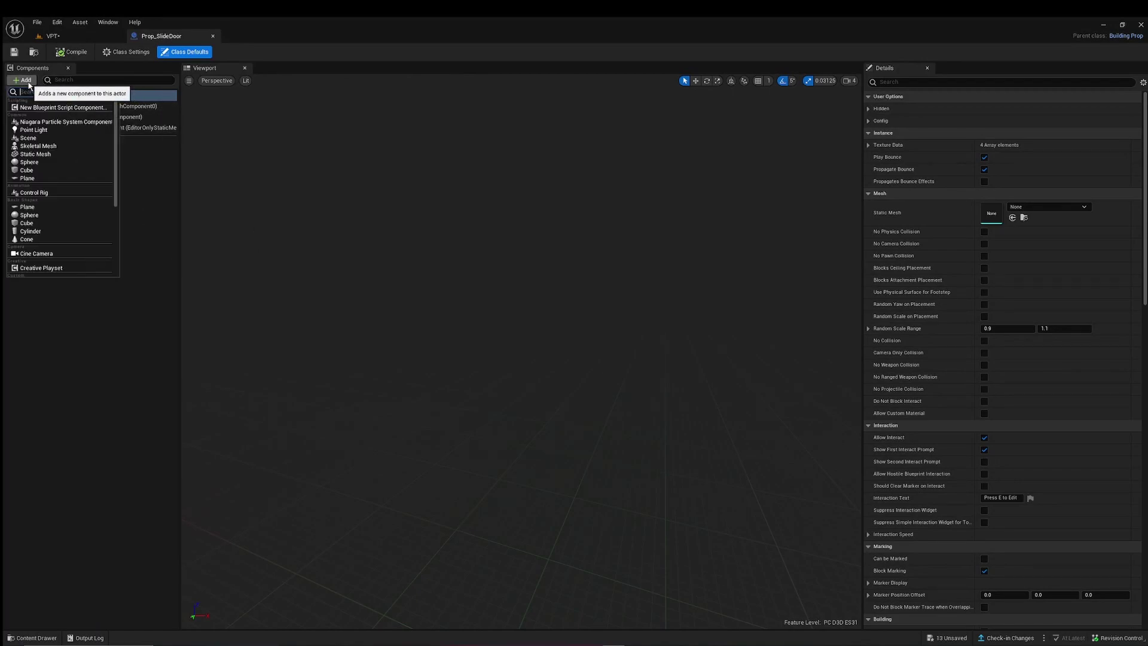
type("sta")
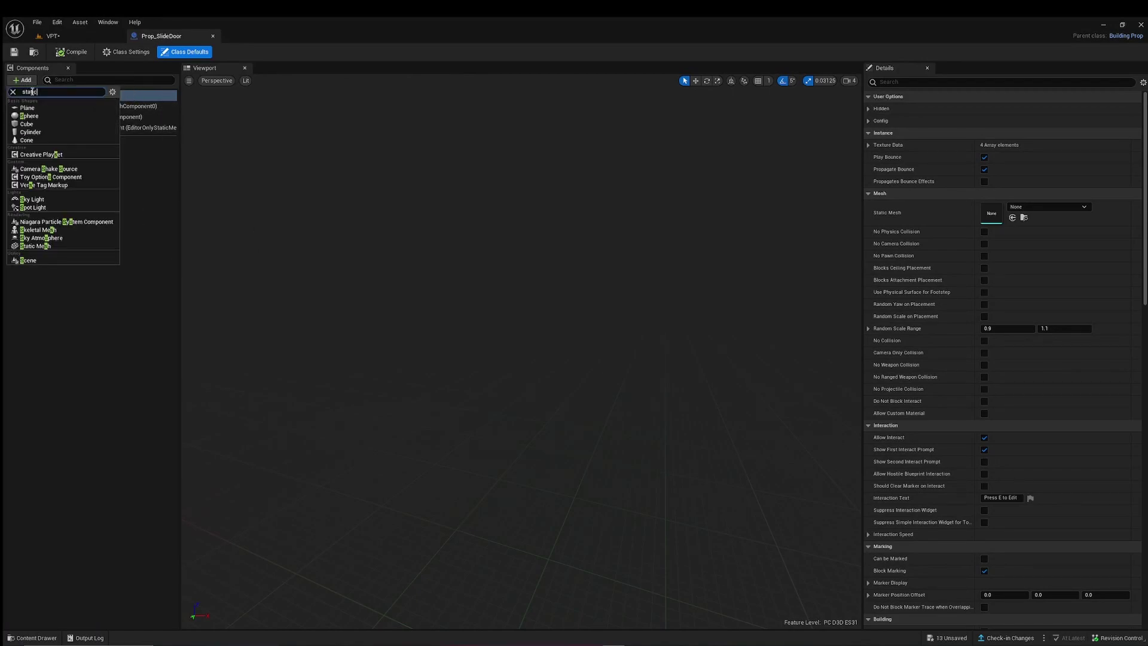
type("tic")
left_click(27, 153)
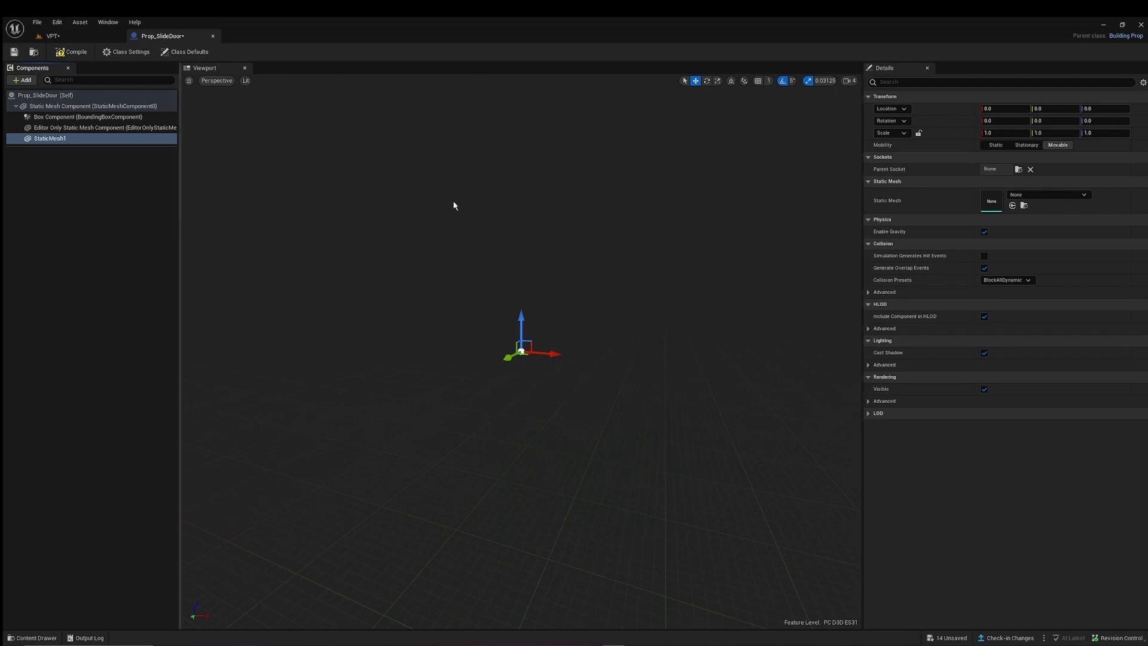
- Assign the basic Cube mesh to the new Static Mesh component
left_click(1053, 196)
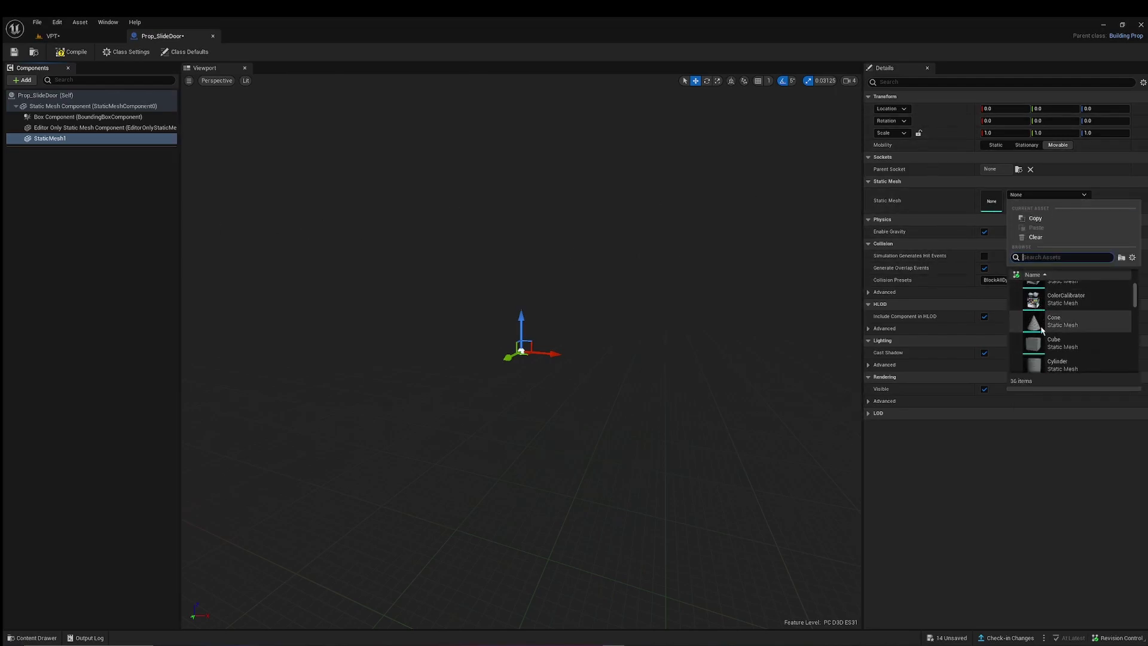
scroll(1042, 330, "down", 10)
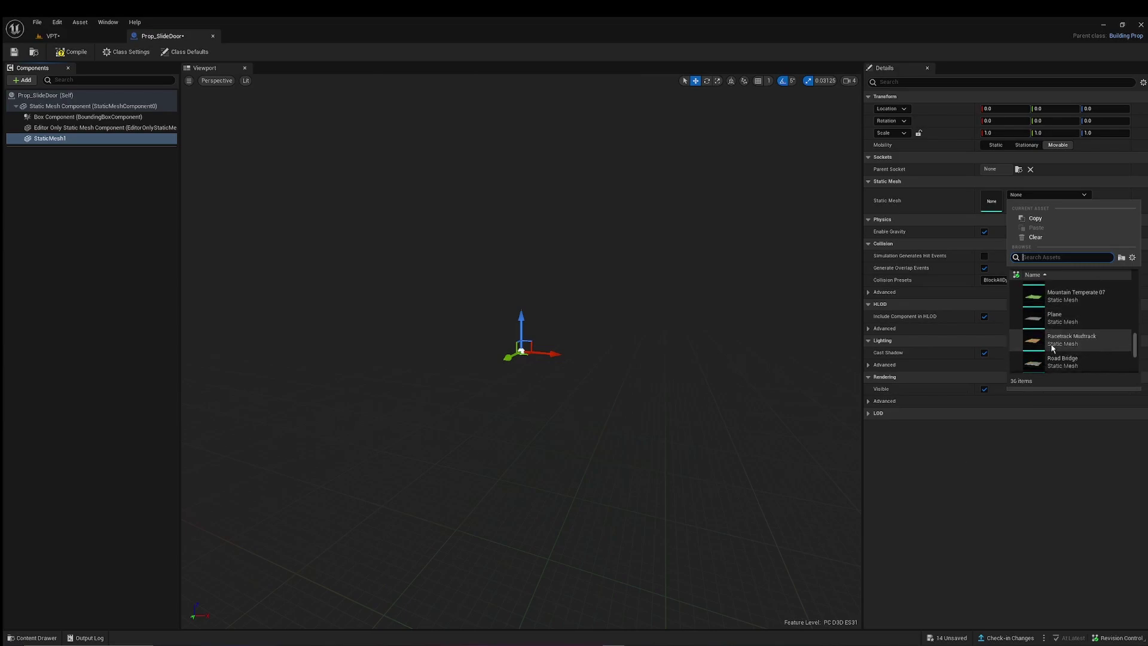
scroll(1052, 349, "down", 5)
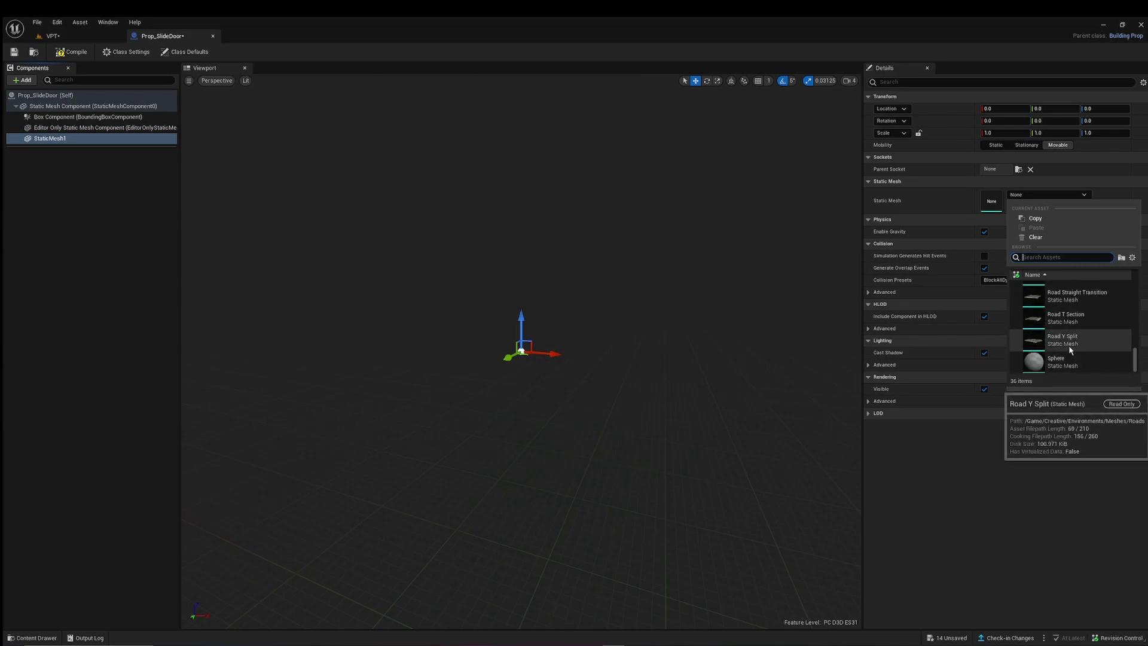
scroll(1053, 350, "up", 15)
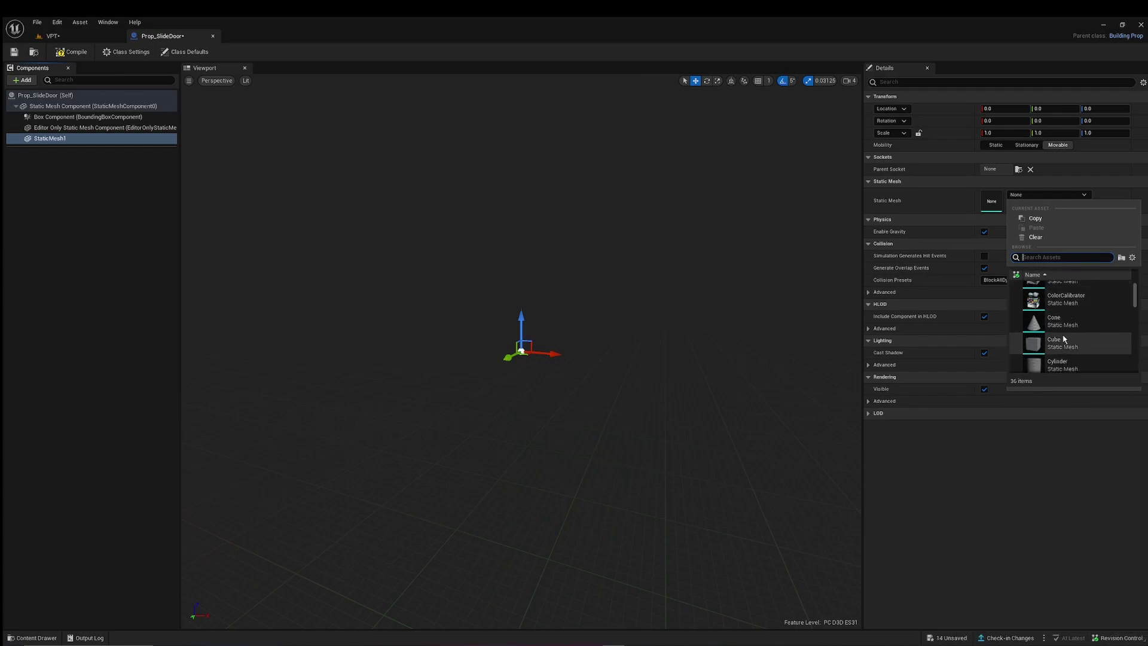
scroll(1067, 332, "down", 1)
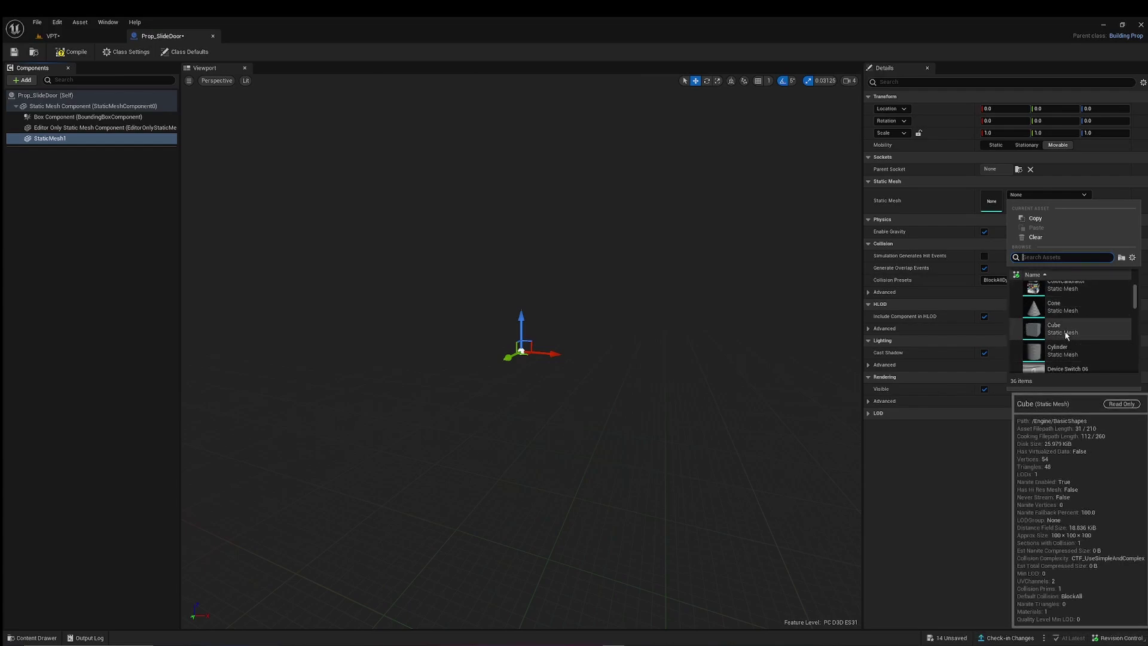
left_click(1066, 336)
right_click_drag(735, 388, 707, 383)
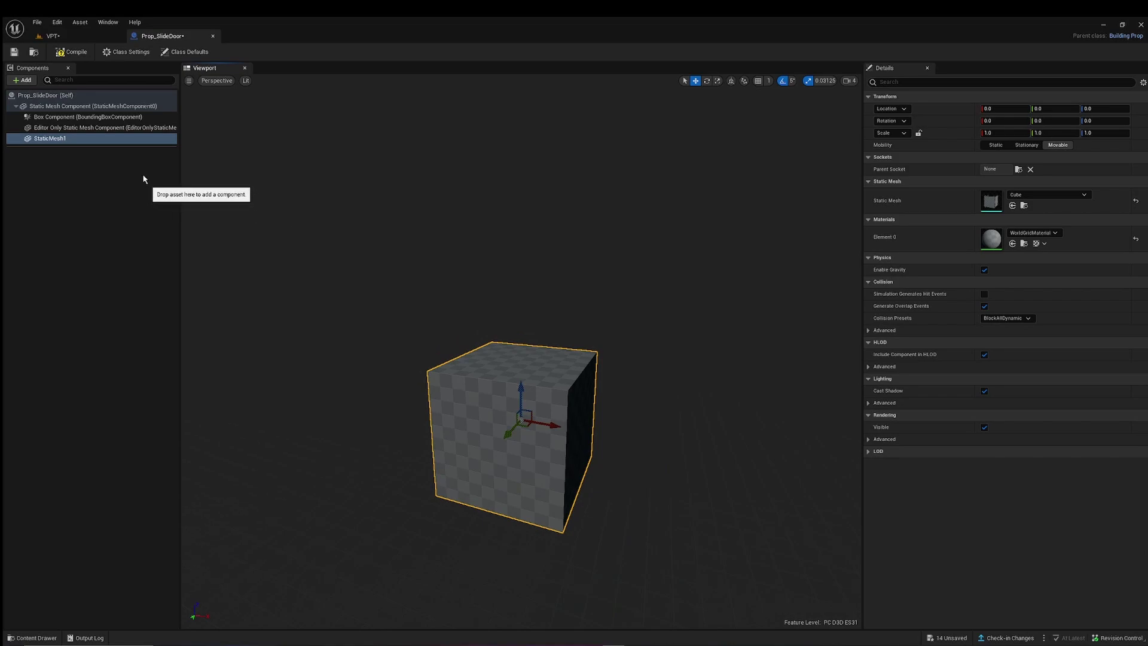
left_click(24, 79)
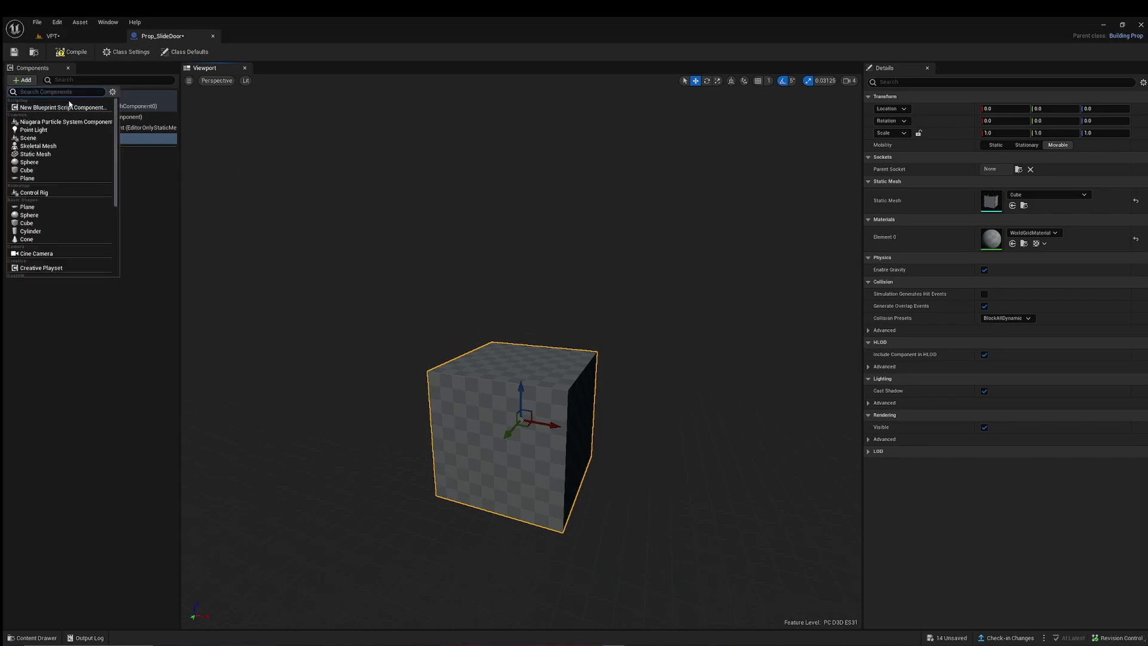
type("c")
key("BackSpace")
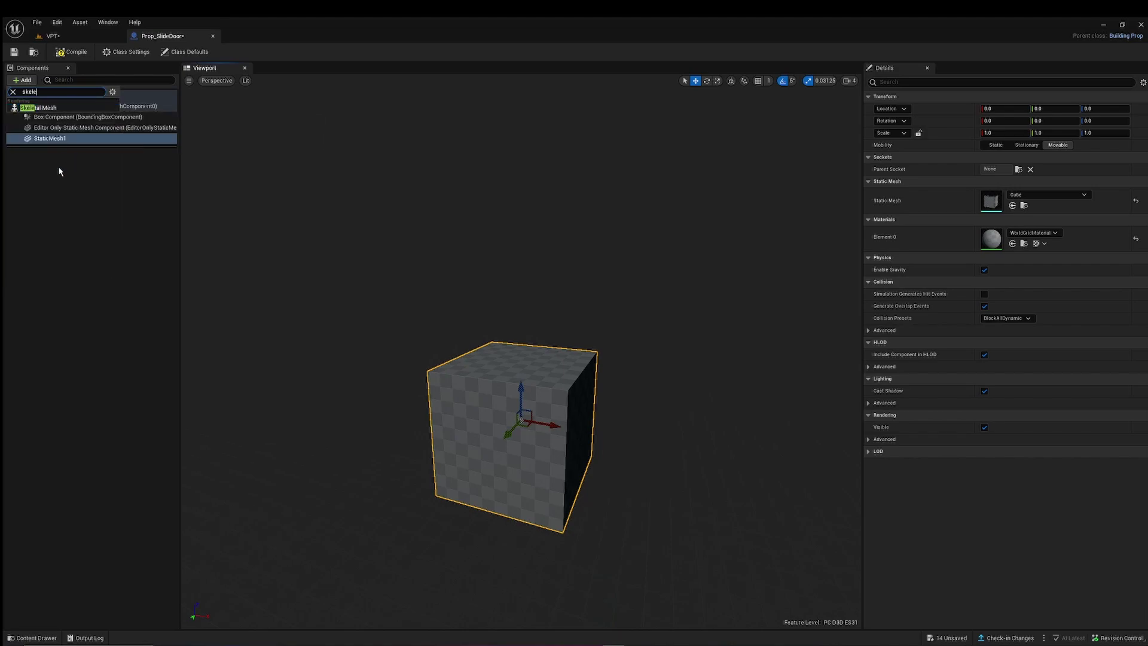
left_click(13, 92)
left_click(133, 361)
left_click(134, 361)
left_click(522, 420)
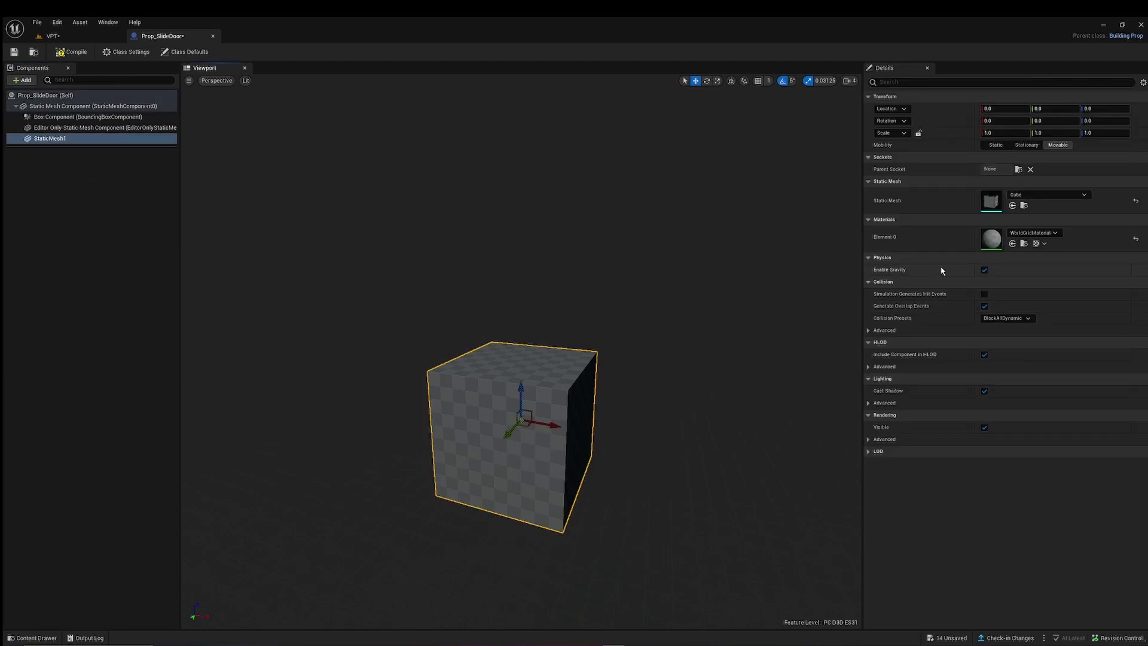
- Apply the M_Barrier_BoundsSolid material to the cube's Element 0 slot
left_click(1025, 234)
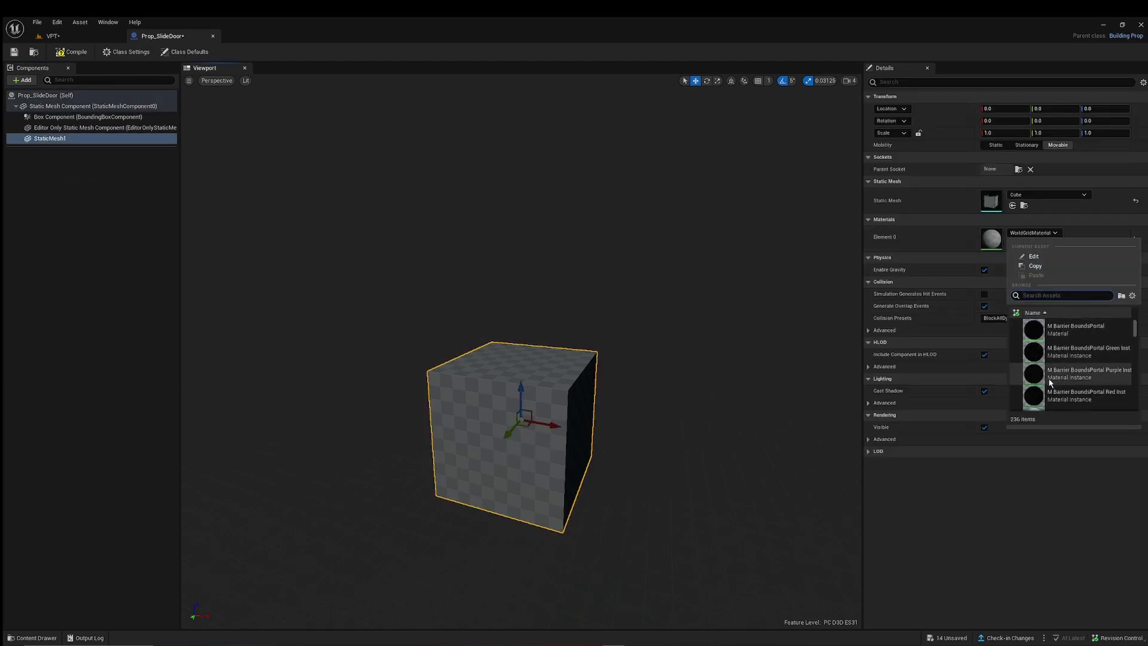
scroll(1050, 382, "down", 3)
left_click(1062, 350)
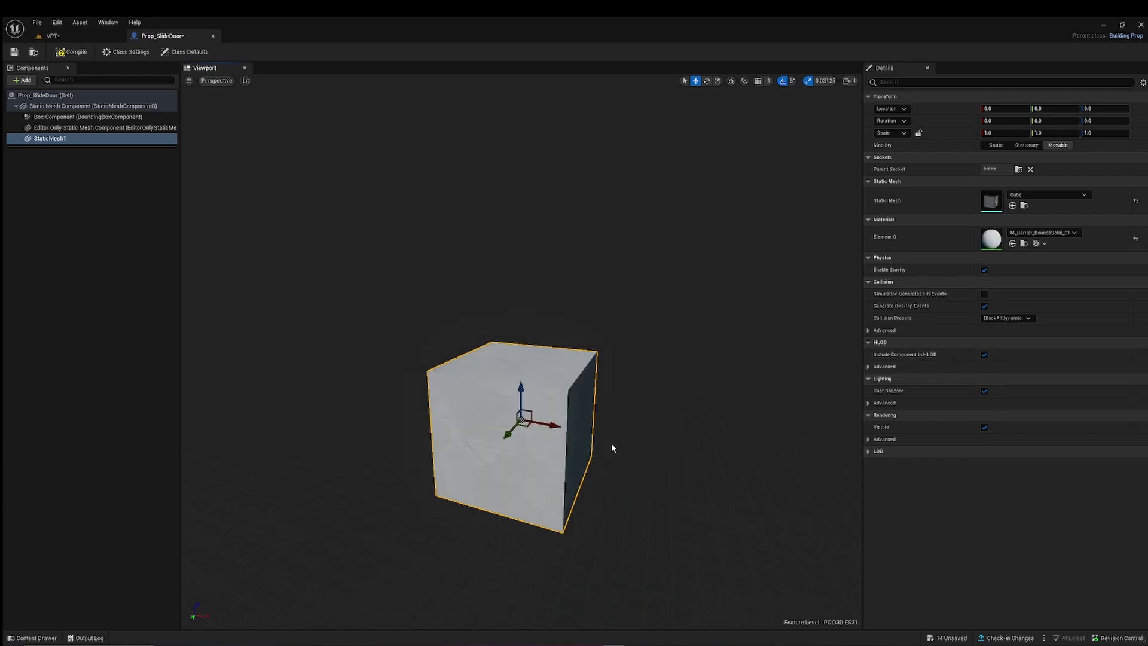
- Scale the cube into a door panel of about 3.03 × 0.41 × 2.78 and save the blueprint
right_click_drag(612, 449, 607, 460)
left_click_drag(518, 425, 526, 367)
left_click_drag(551, 415, 577, 418)
scroll(577, 417, "down", 5)
right_click_drag(629, 429, 629, 423)
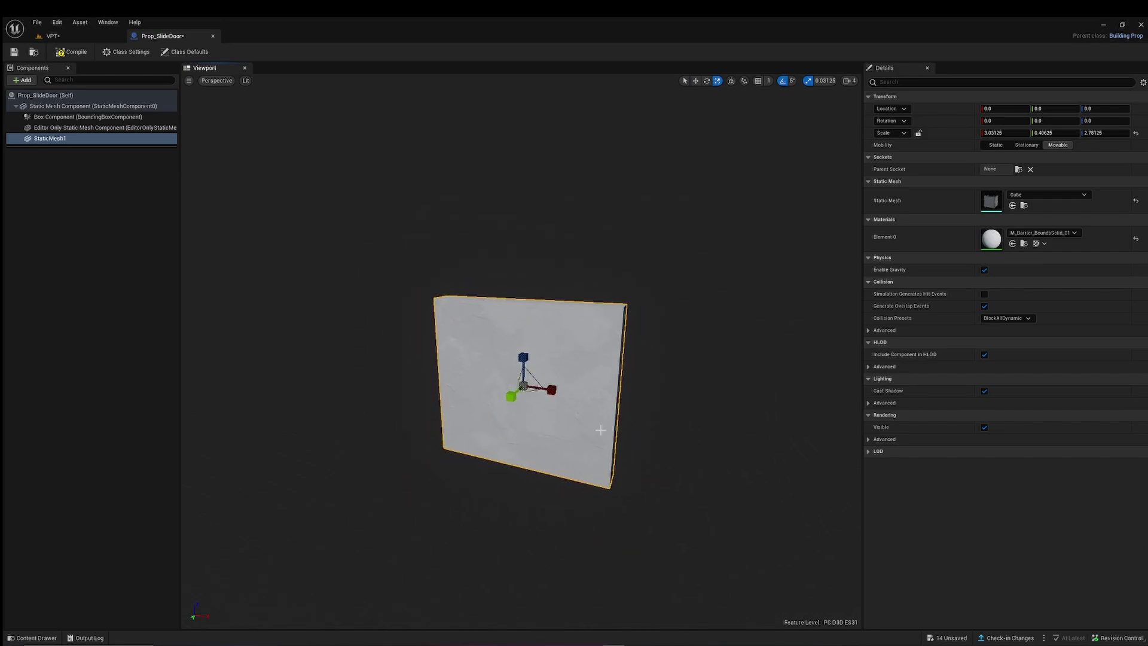
left_click(13, 53)
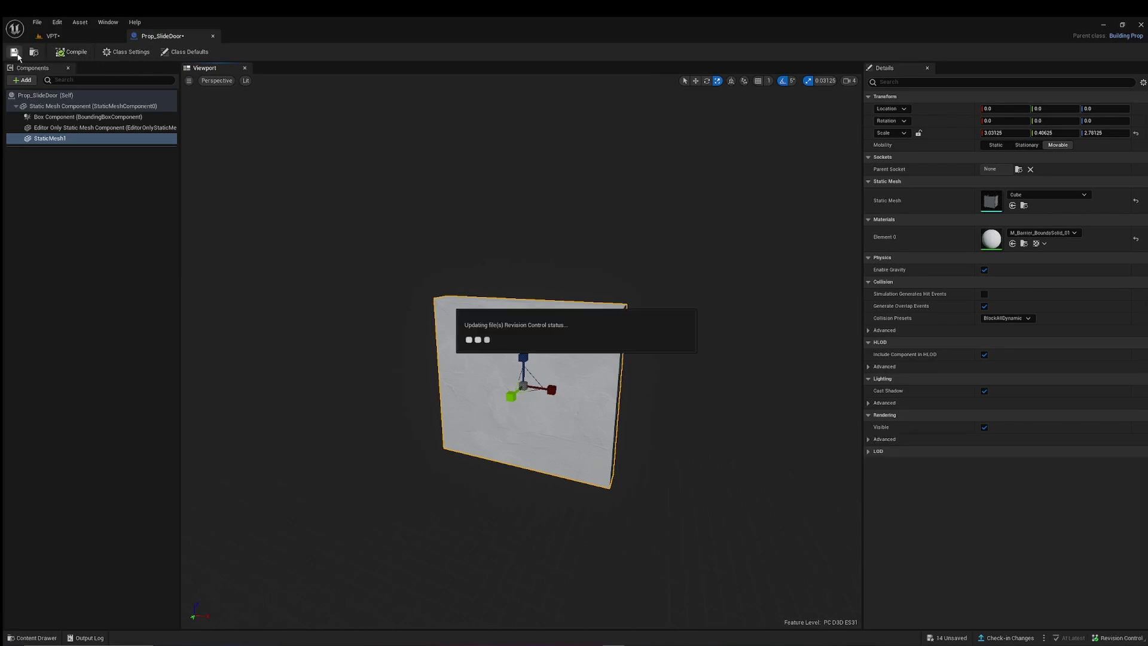
- Place Prop_SlideDoor from the VPT Content folder into the level at the door frame and enlarge it upwards above the opening
left_click(62, 38)
right_click_drag(477, 240, 477, 240)
key("ctrl+space")
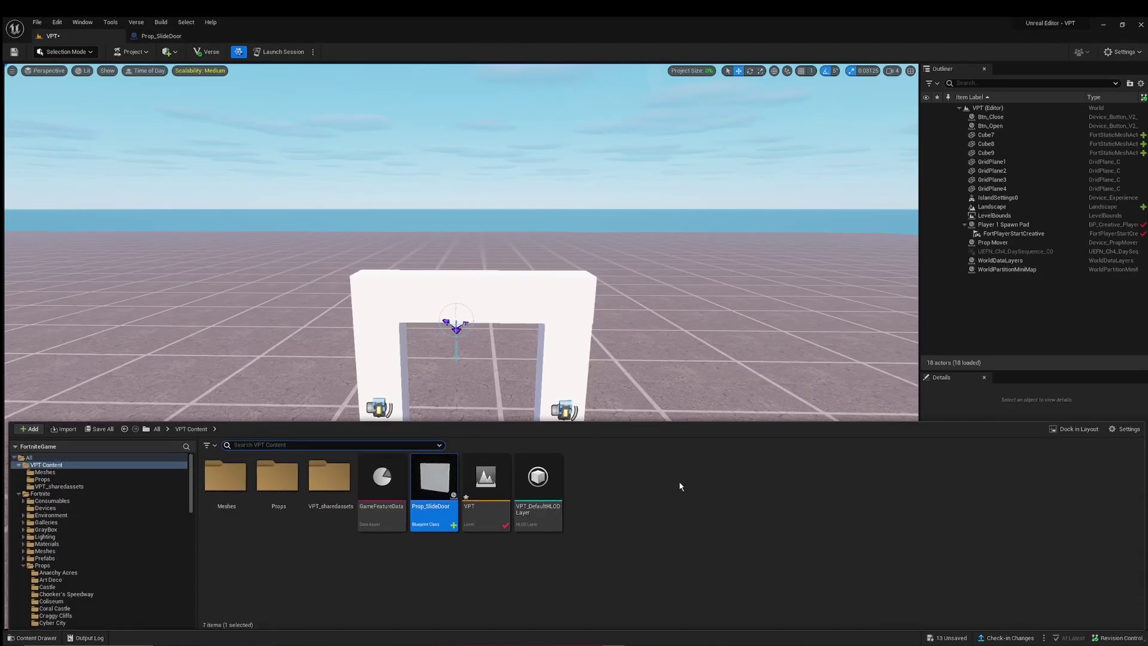
mouse_move(441, 482)
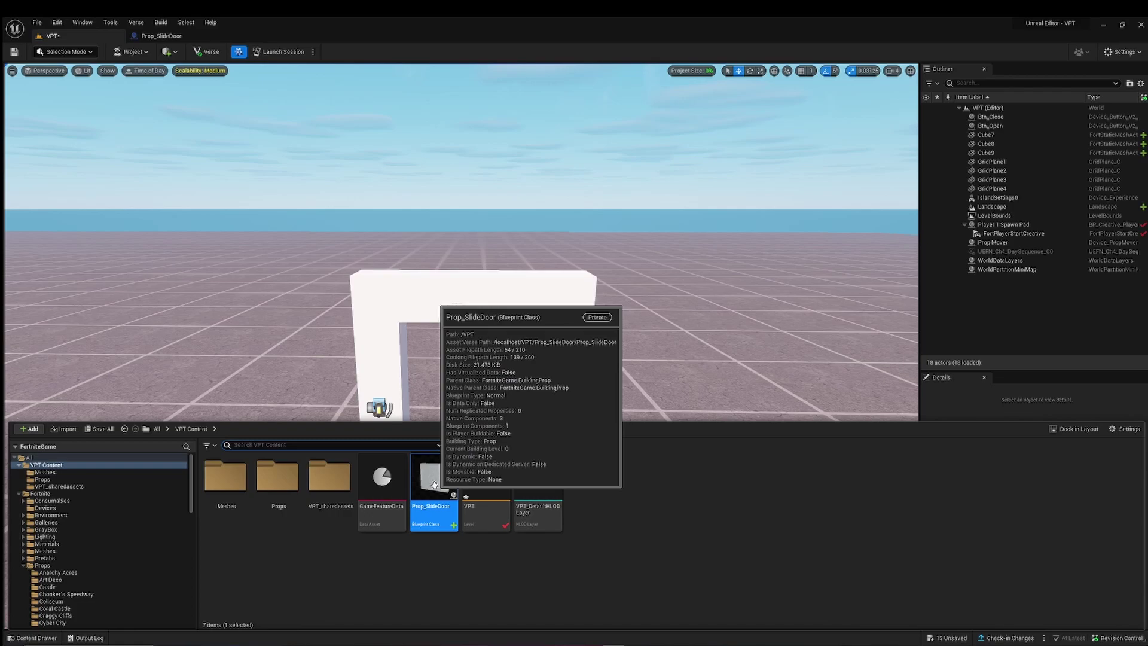
left_click_drag(434, 483, 479, 223)
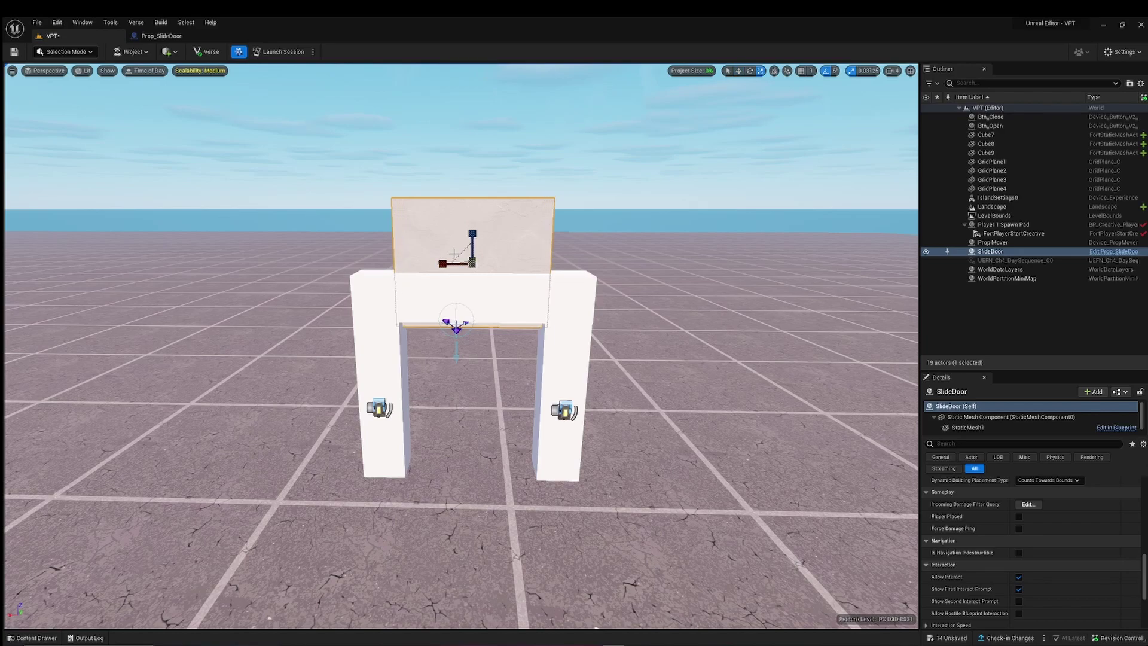
left_click_drag(468, 245, 472, 197)
left_click_drag(443, 267, 469, 161)
- Examine from several sides how the slide door lines up with the frame and the Prop Mover
key("w")
right_click_drag(551, 218, 777, 237)
key("s")
key("q")
key("e")
key("a")
right_click_drag(490, 269, 562, 304)
key("s")
key("w")
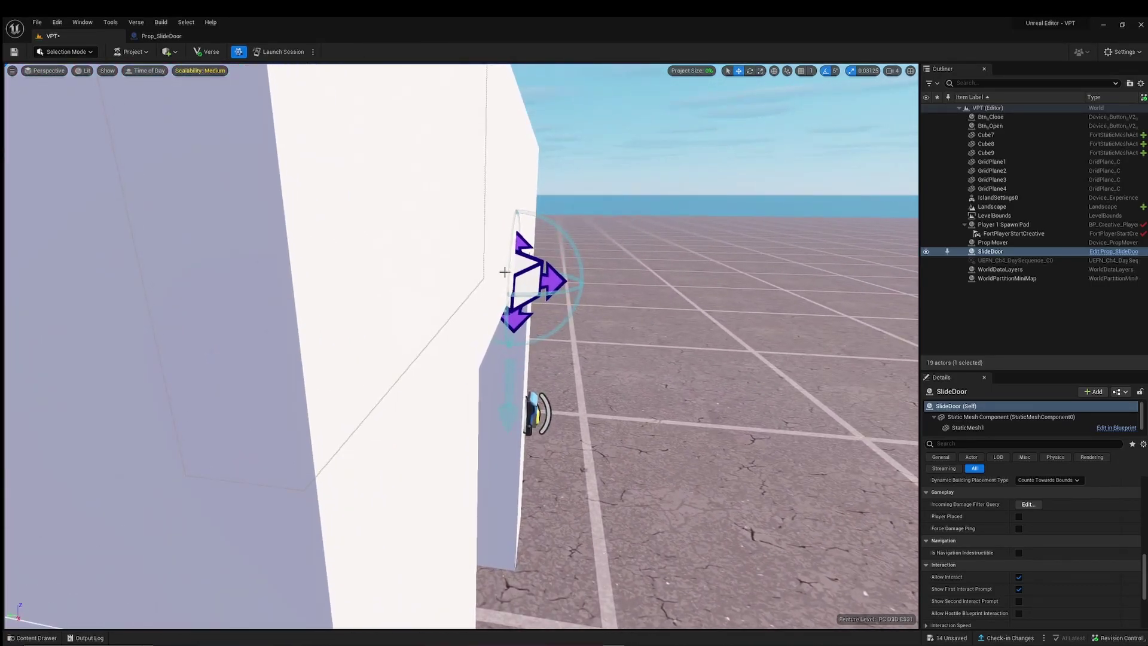
key("d")
right_click_drag(642, 277, 592, 317)
key("s")
key("e")
right_click_drag(509, 311, 505, 252)
right_click_drag(507, 148, 493, 253)
left_click(473, 256)
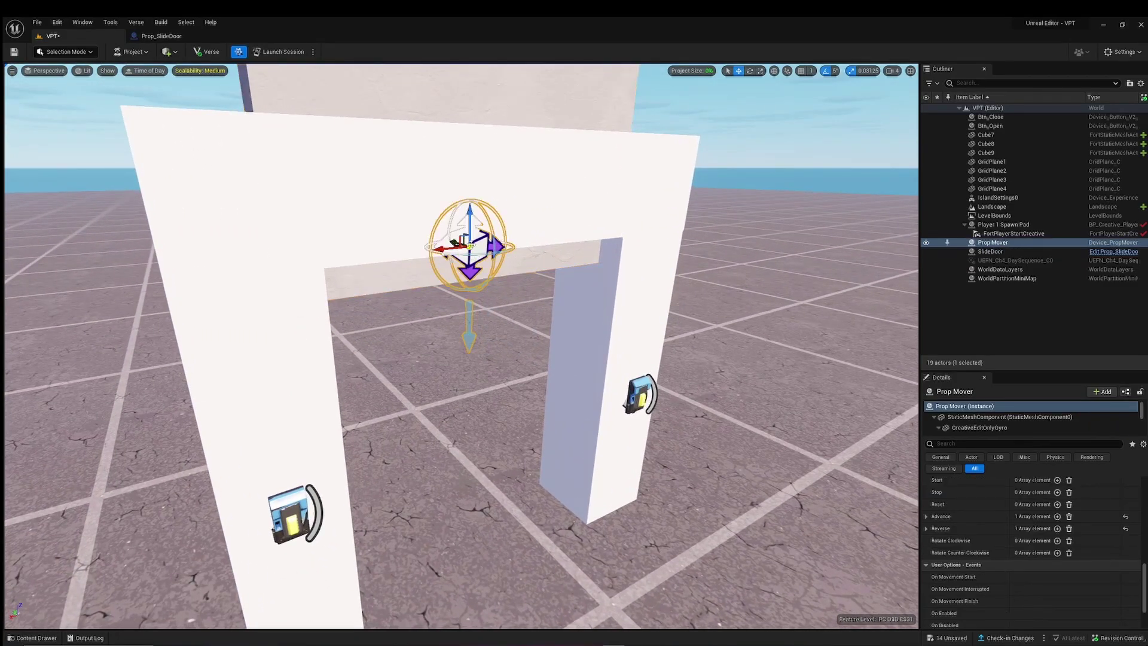
right_click_drag(462, 246, 441, 261)
- Shift the slide door into line with the frame and raise it slightly above the doorway opening
left_click(441, 268)
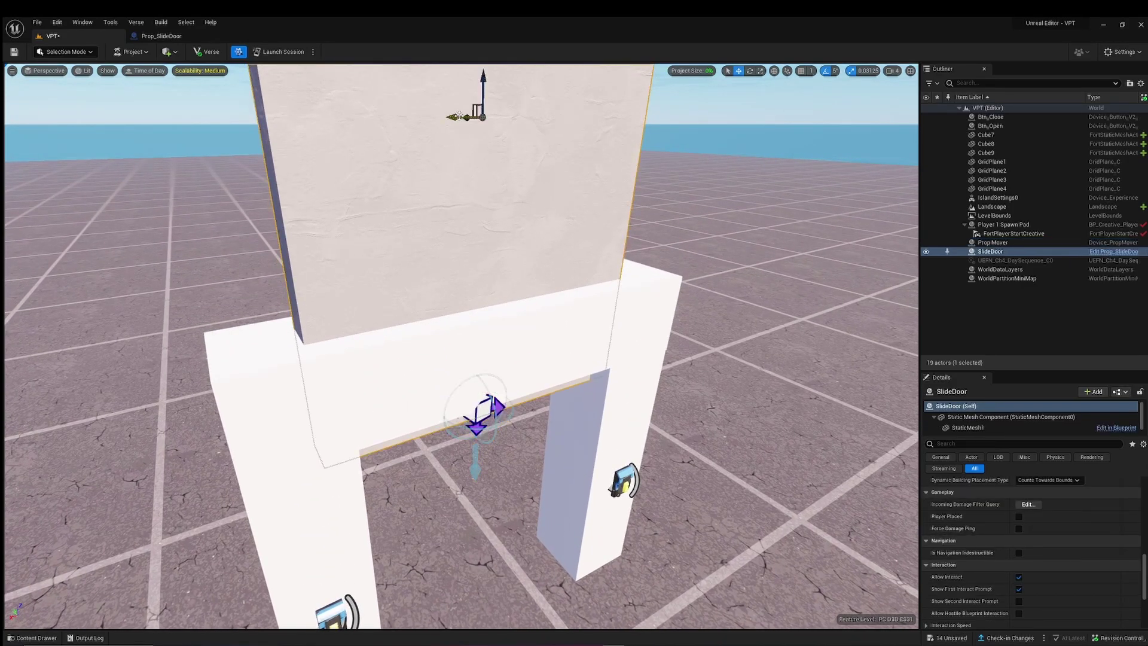
right_click_drag(460, 115, 446, 261)
left_click_drag(446, 261, 461, 277)
right_click_drag(460, 277, 536, 275)
left_click_drag(508, 210, 509, 171)
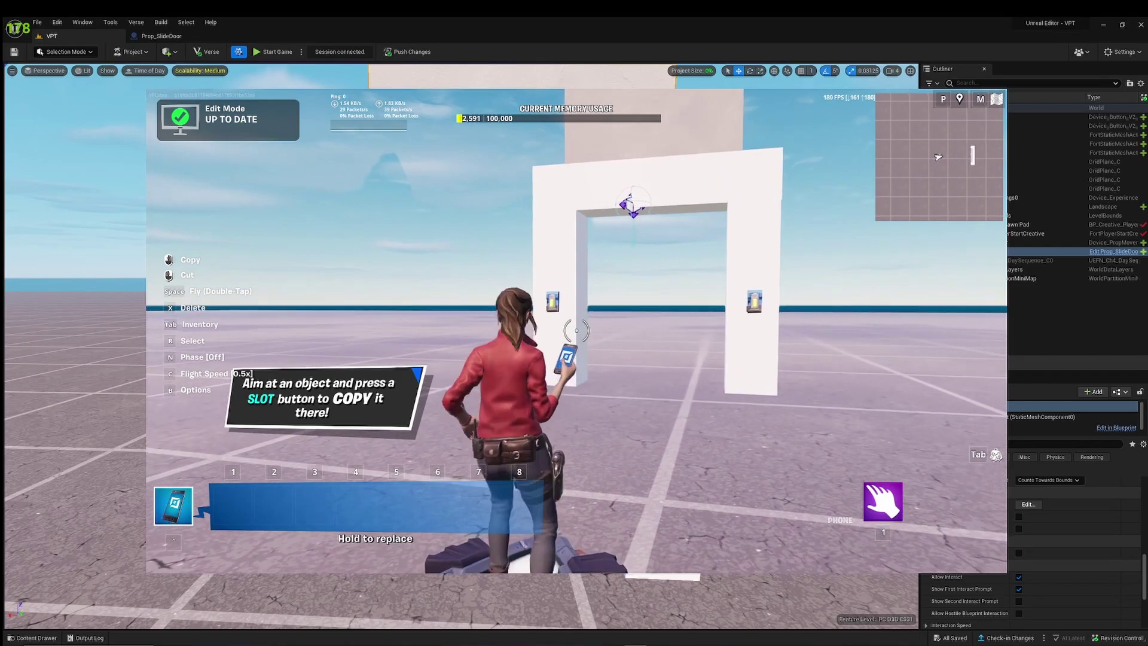
- Start the game in the live session and test the button on the frame's left post
key("Escape")
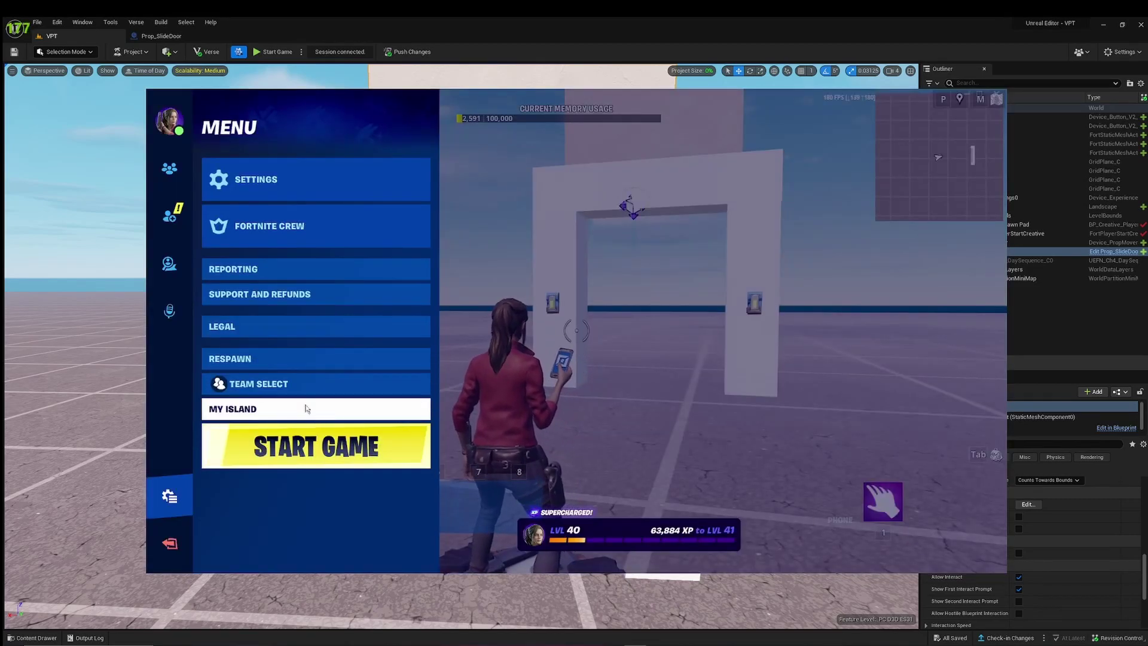
left_click(277, 439)
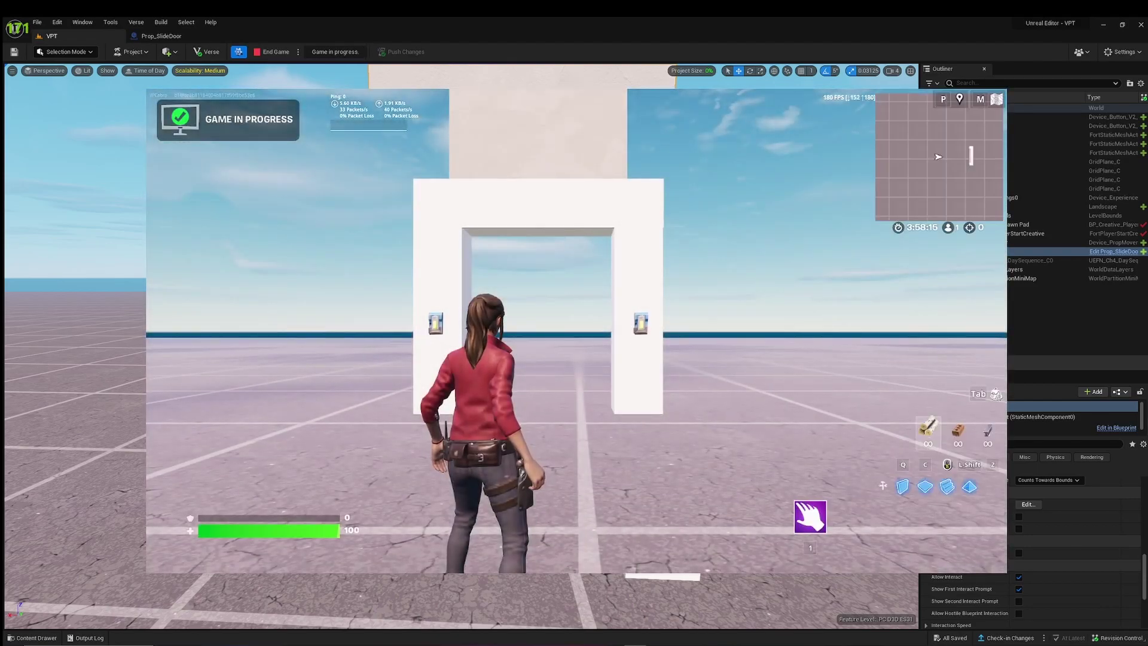
key("w")
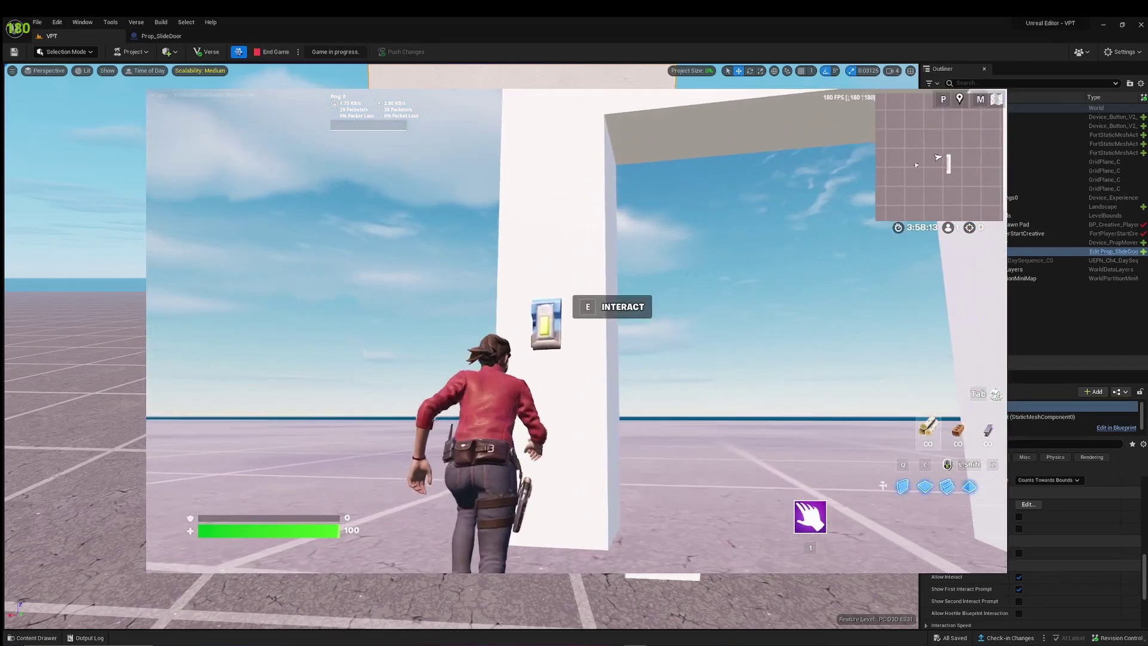
key("e")
key("s")
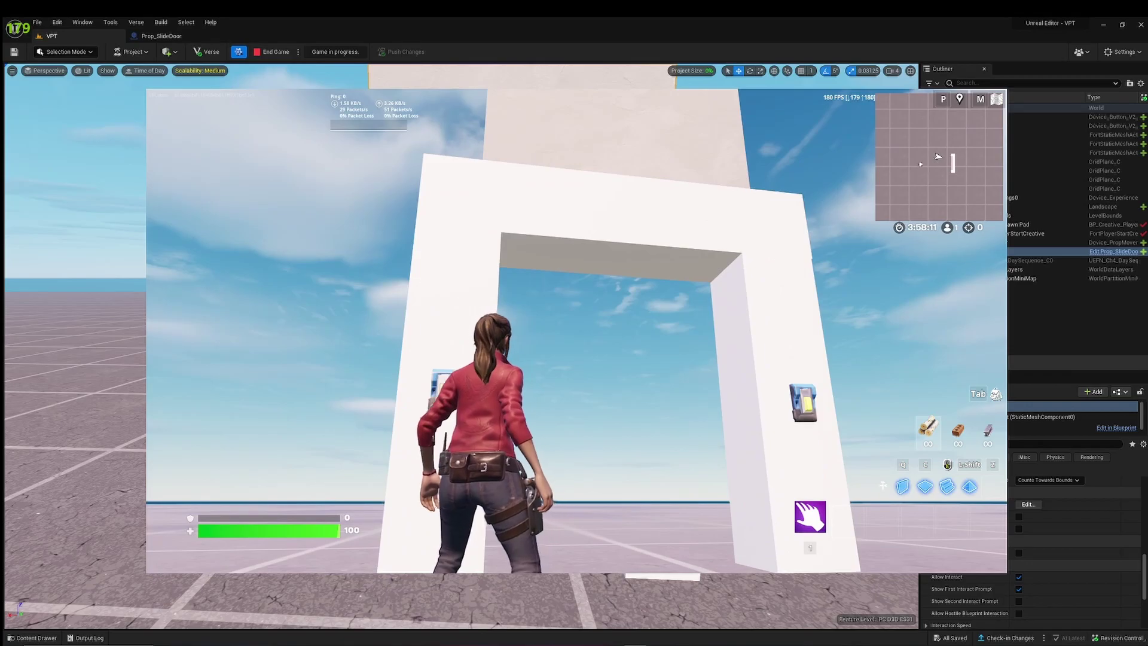
key("w")
key("w")
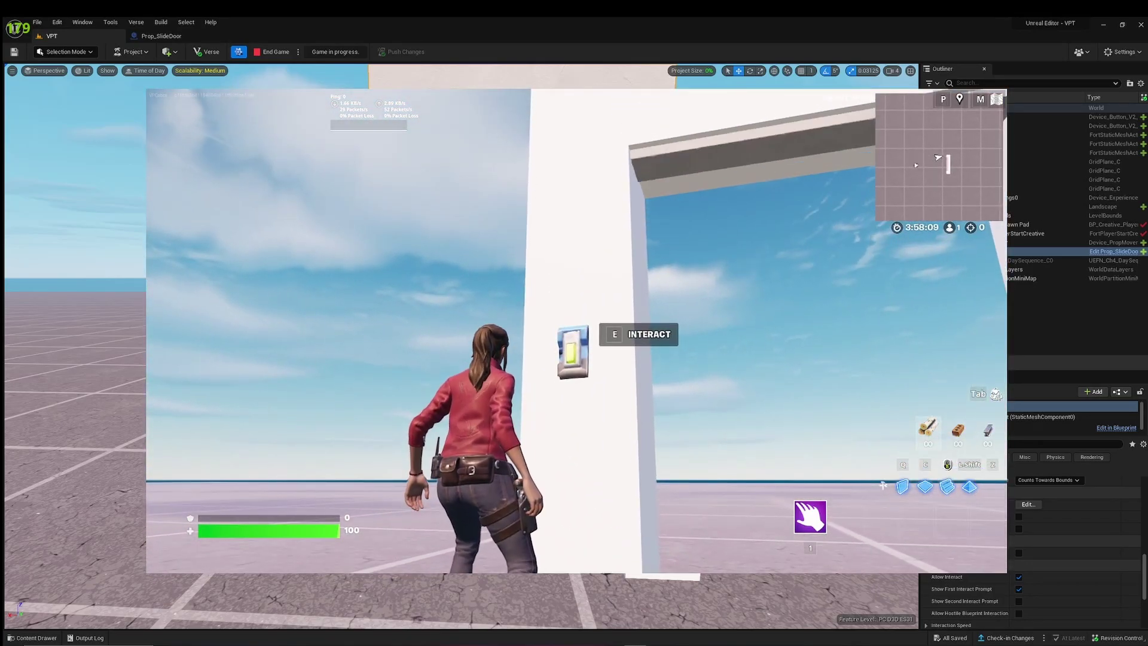
key("e")
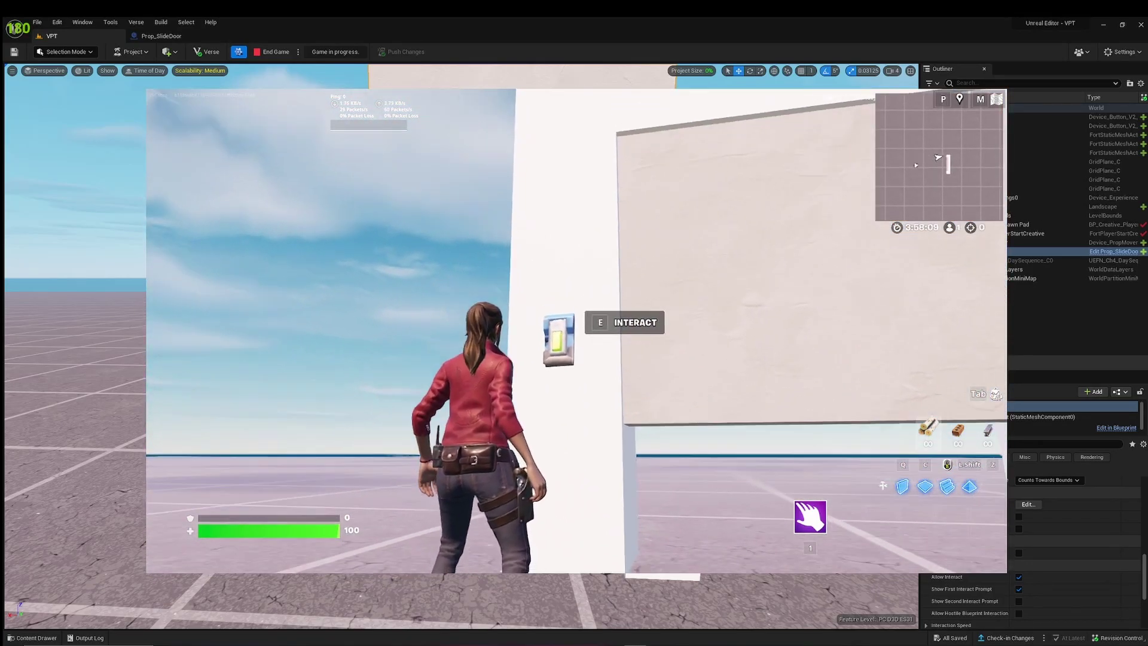
- Test the sliding door in the game by jumping against the closed panel and operating the frame's buttons to open and close it
key("w")
key("space")
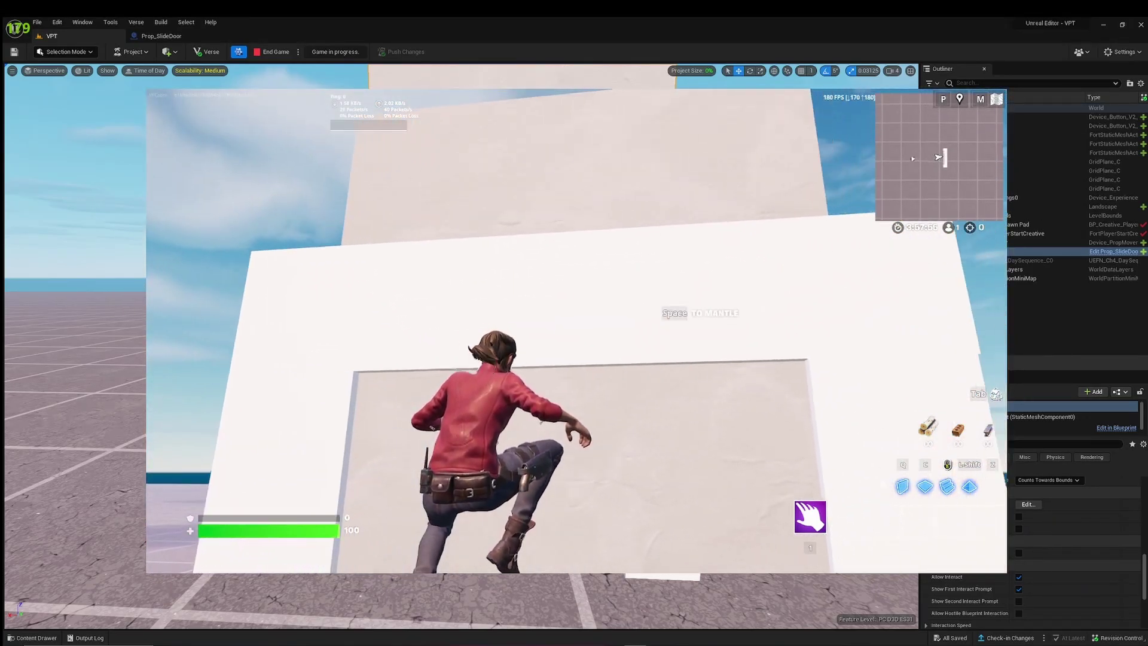
key("d")
key("e")
key("a")
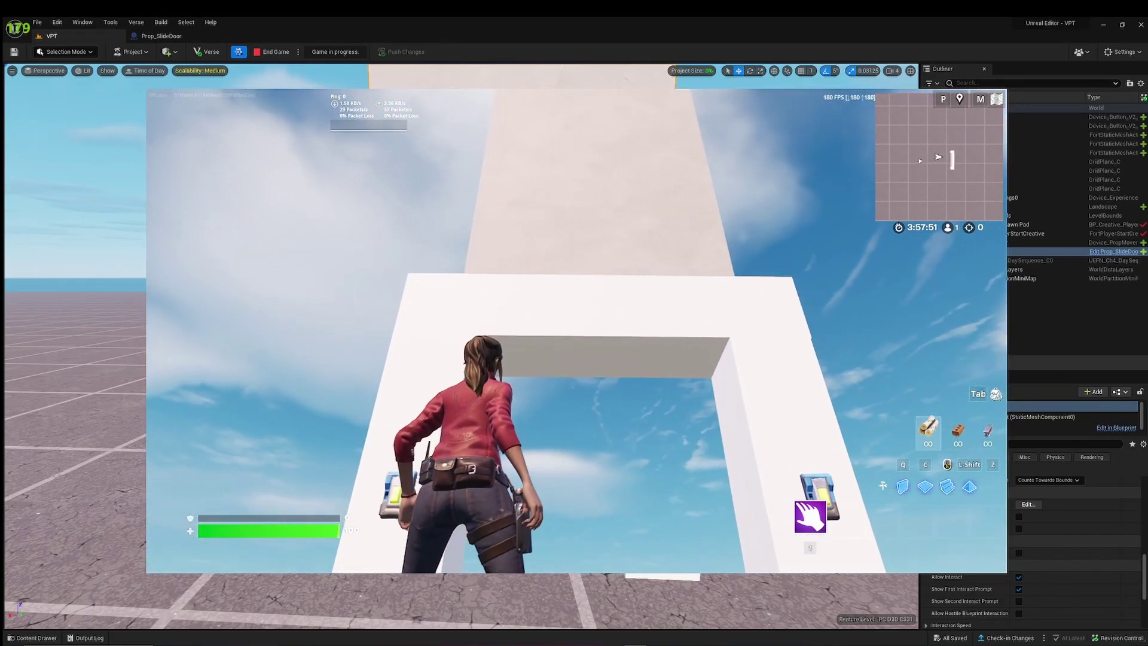
key("w")
key("w")
key("w")
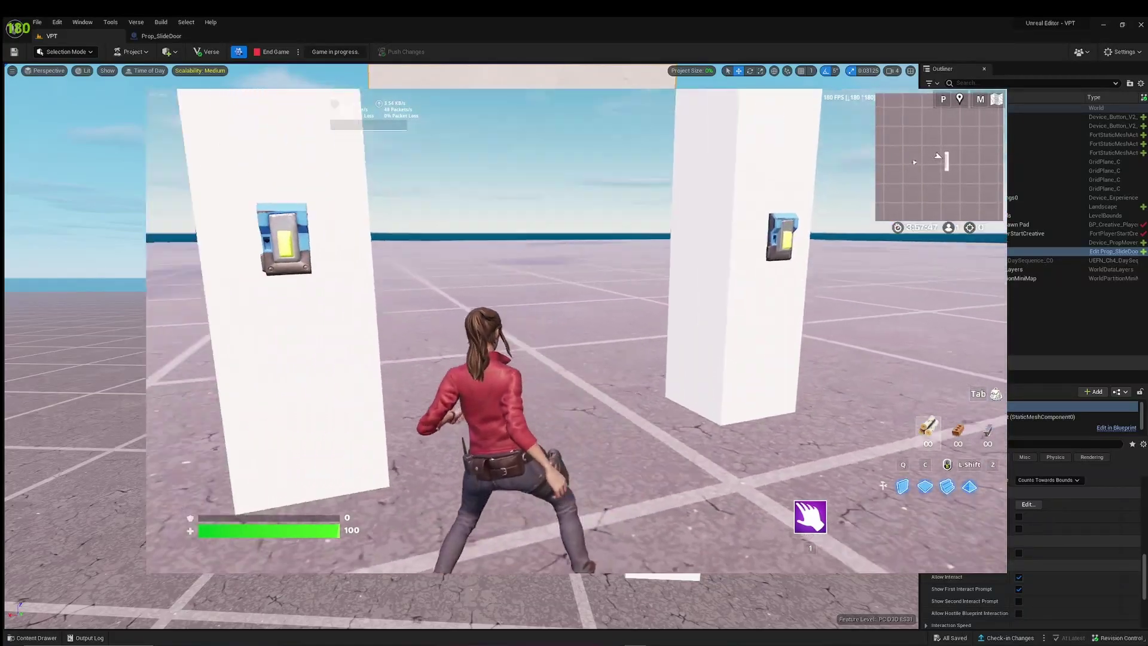
key("d")
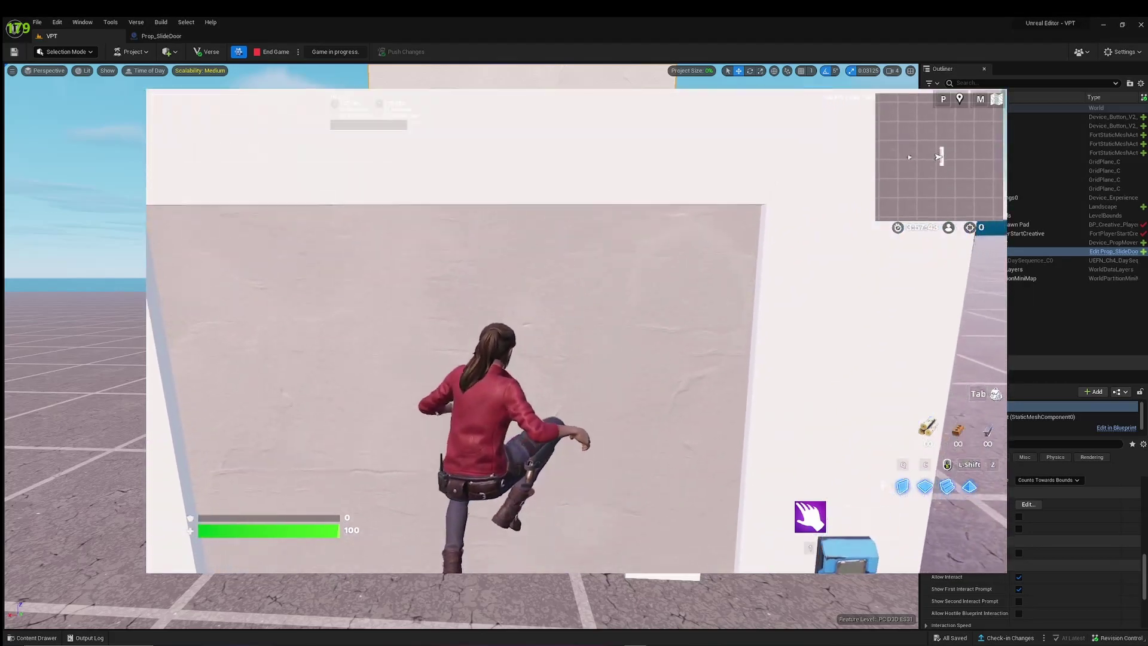
key("q")
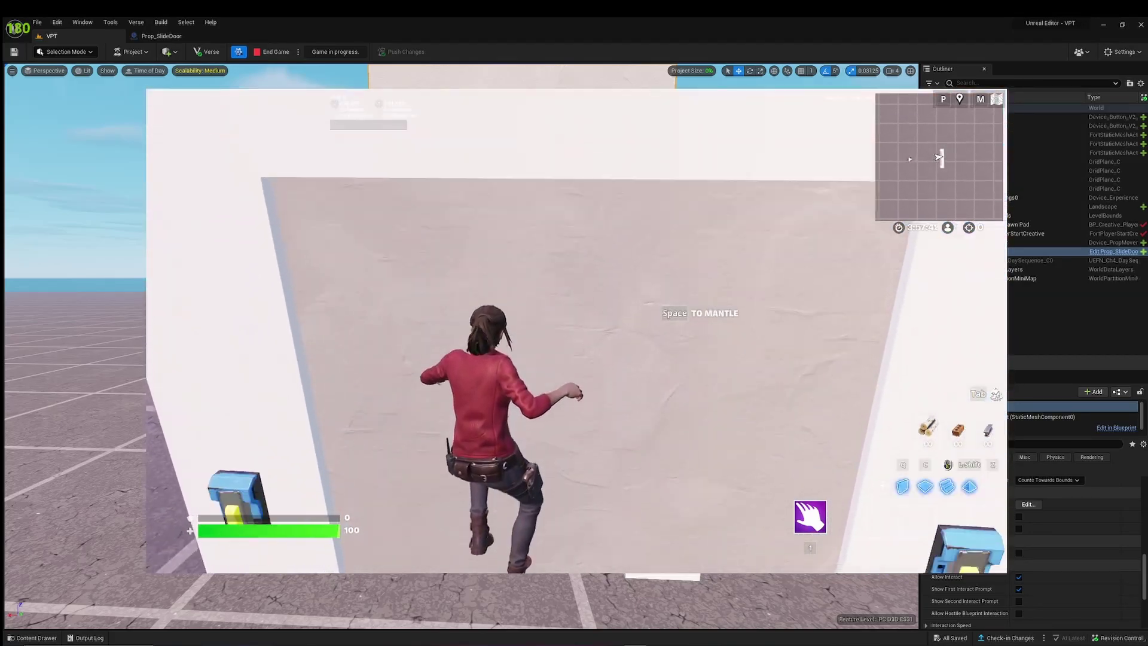
- Walk and jump around the closed door in the game to examine how the panel sits in the frame
key("w")
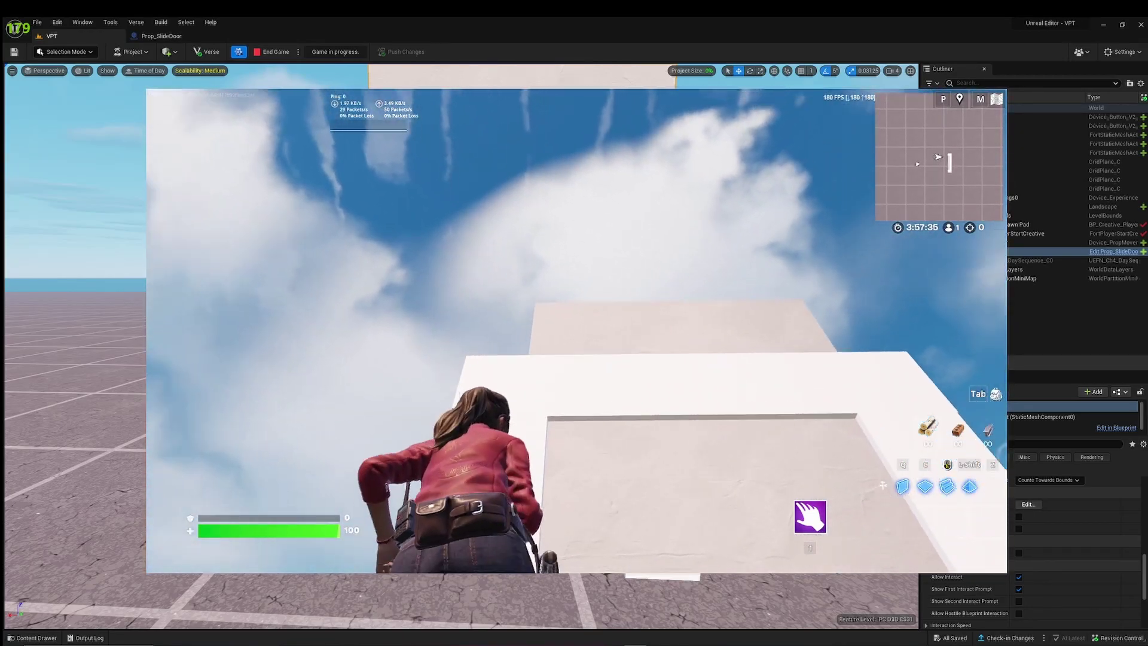
key("w")
key("d")
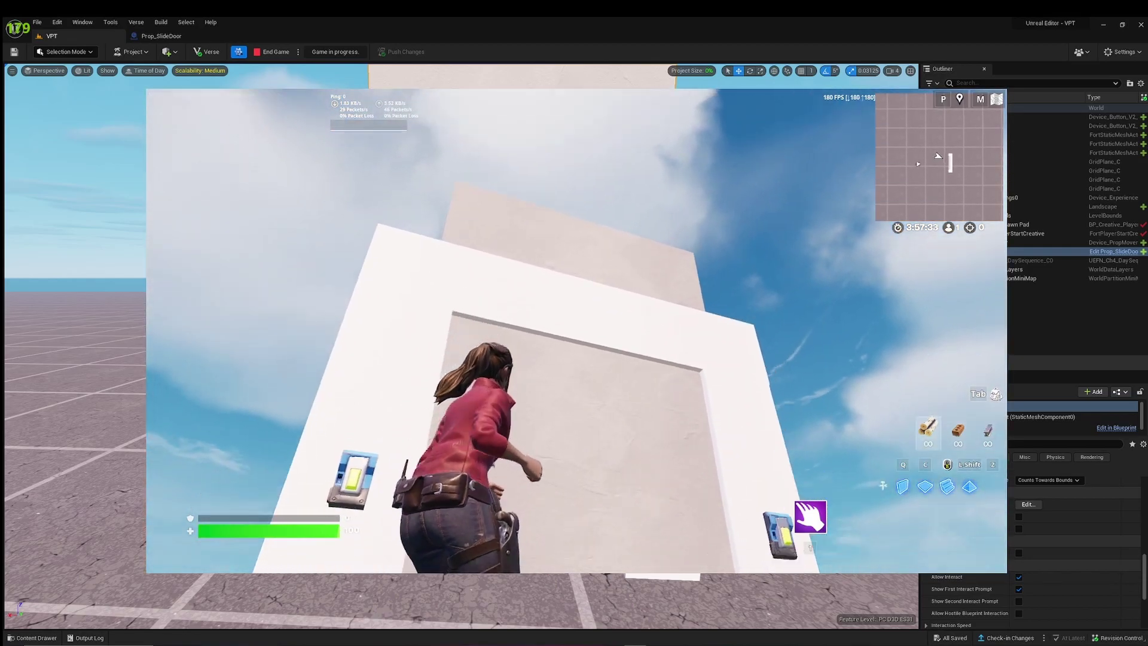
key("d")
key("space")
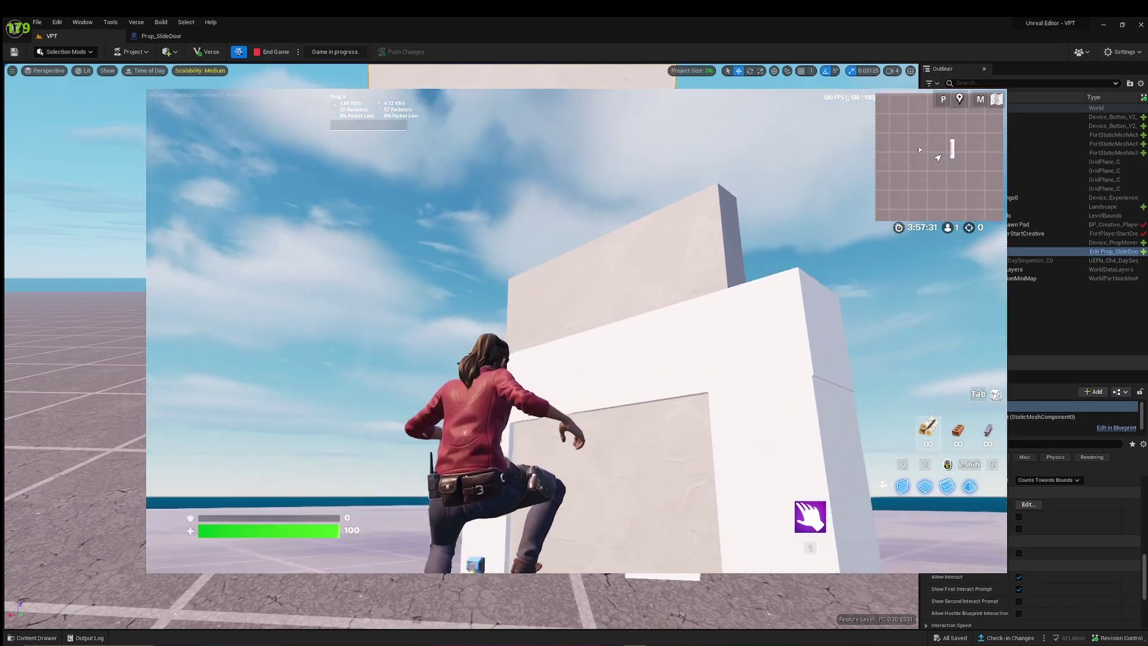
key("a")
key("a")
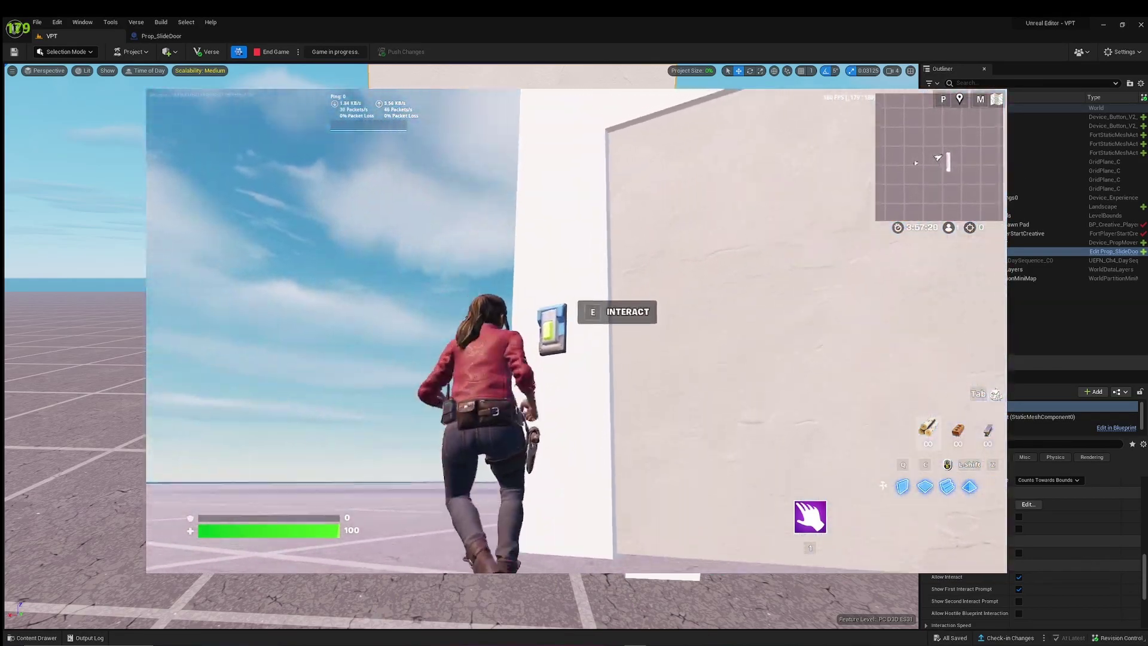
key("d")
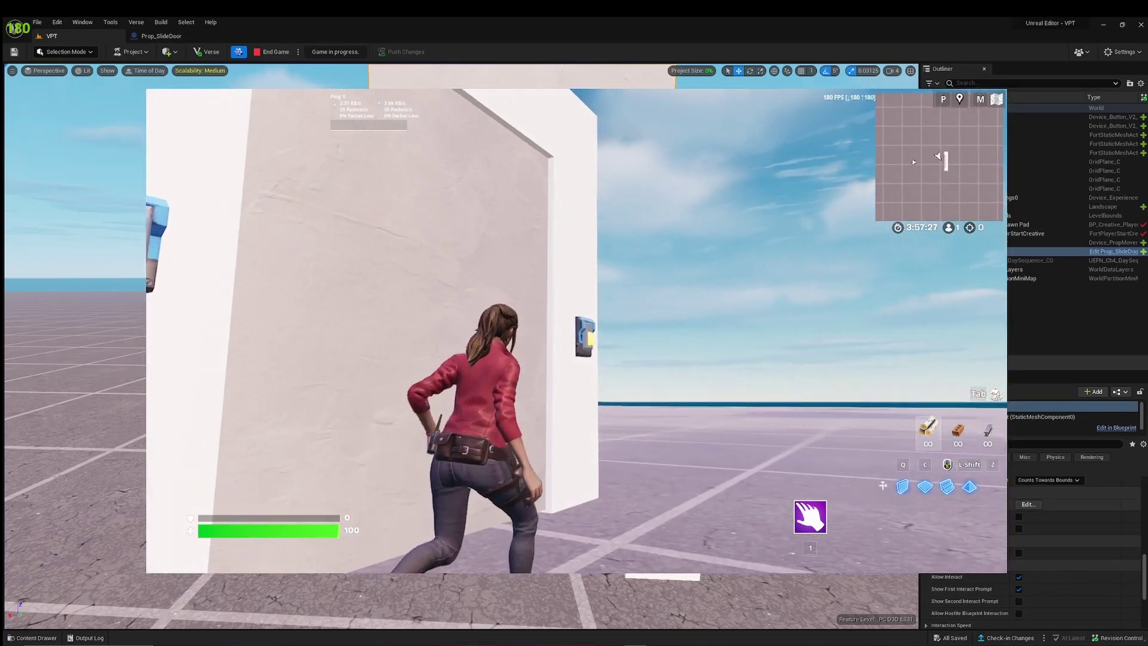
- Open the door in the game and trigger the open button again to test how far the panel rises above the frame
key("s")
key("a")
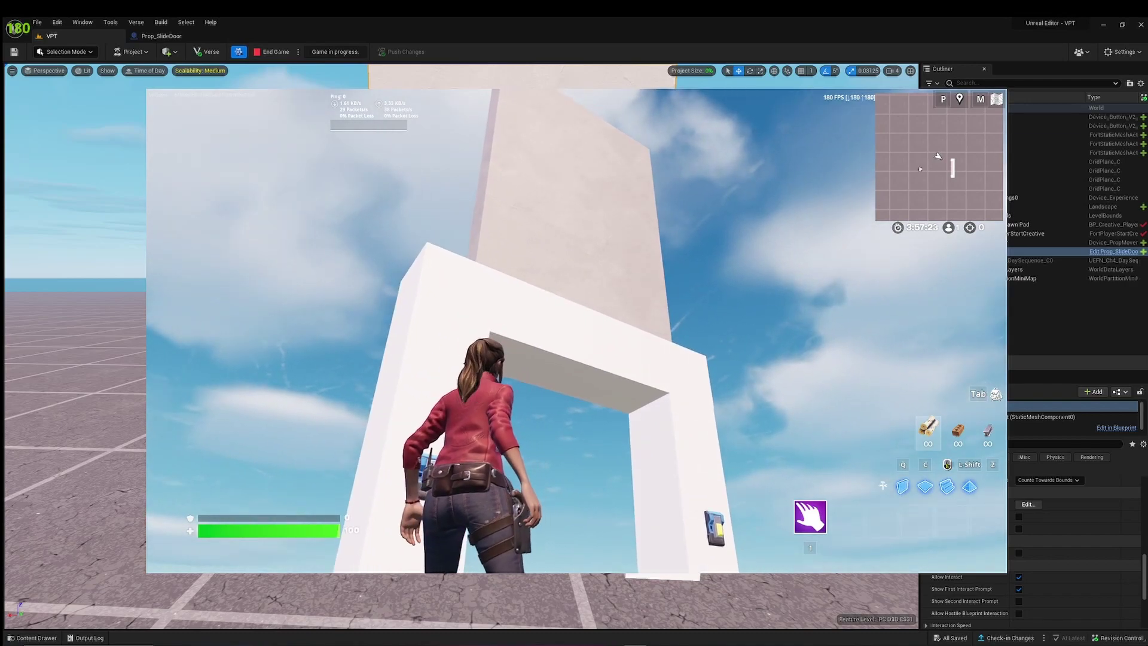
key("w")
key("e")
key("s")
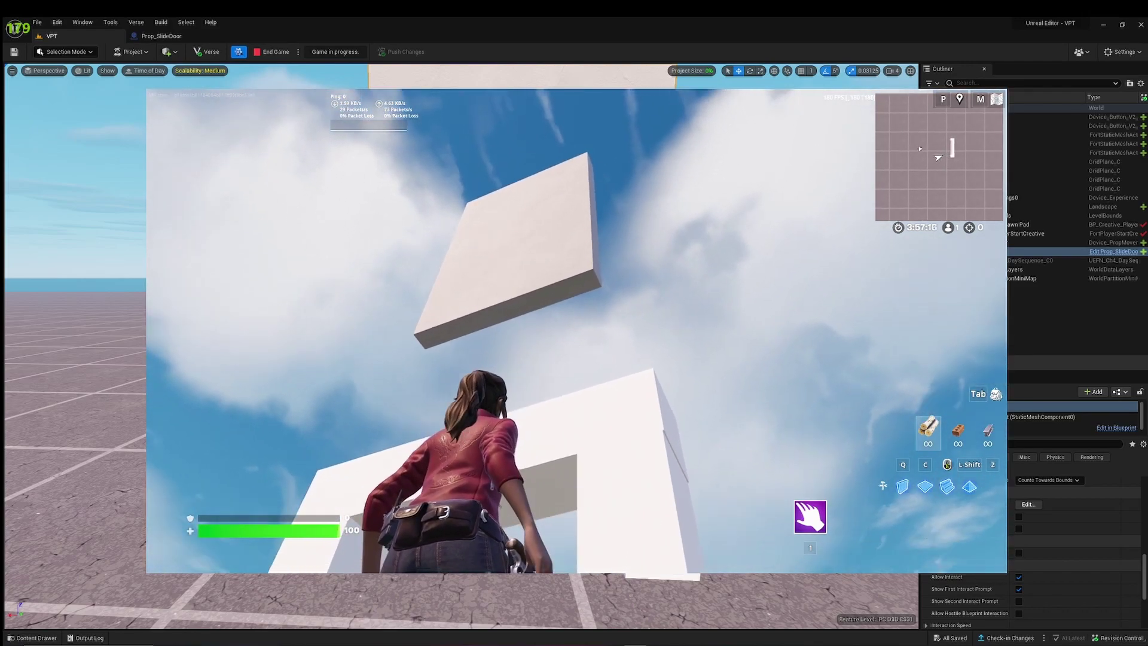
key("w")
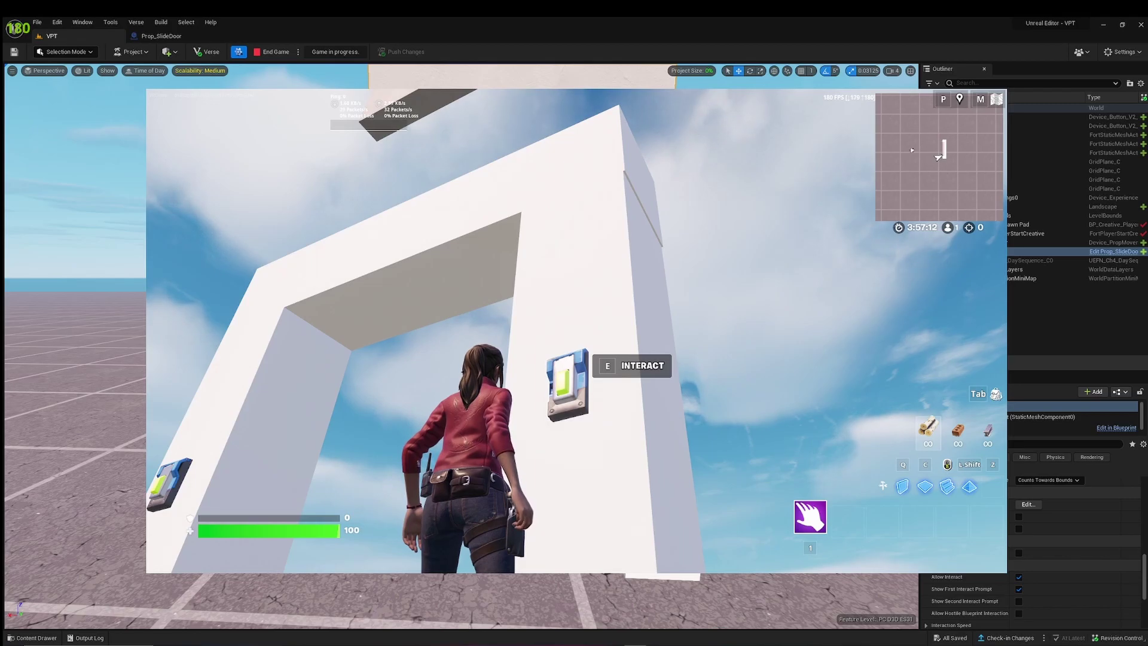
- Use the left post's button twice to bring the raised panel back down into the doorway
key("a")
key("w")
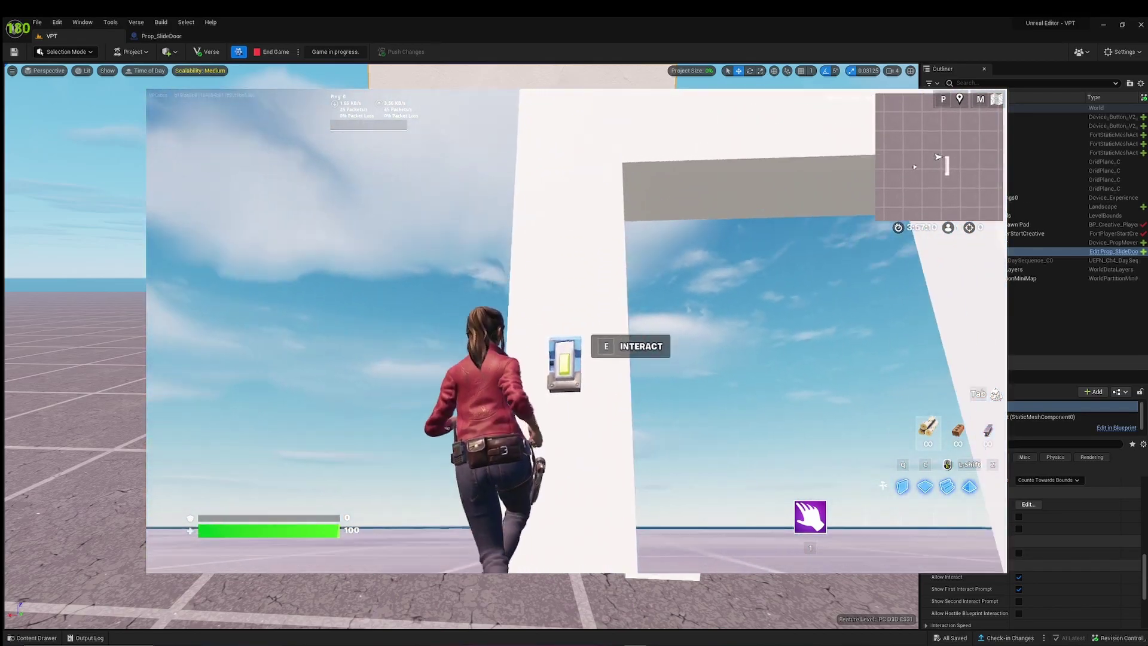
key("e")
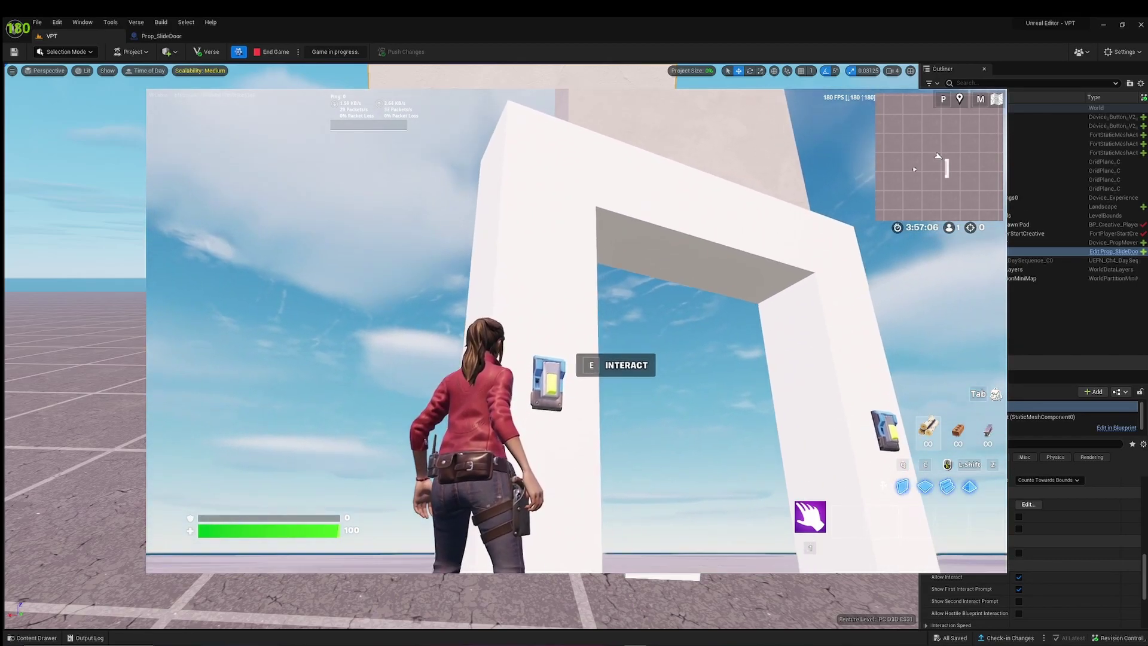
key("e")
key("w")
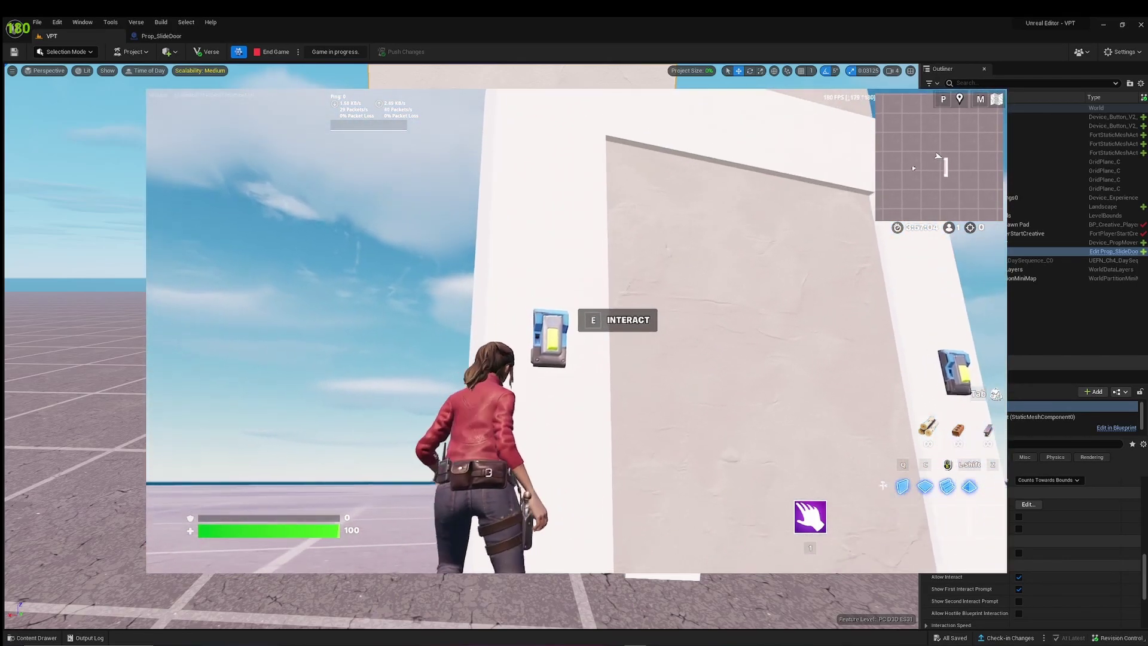
- Jump against the closed panel, and test one open and close cycle with the right and left posts' buttons
key("d")
key("space")
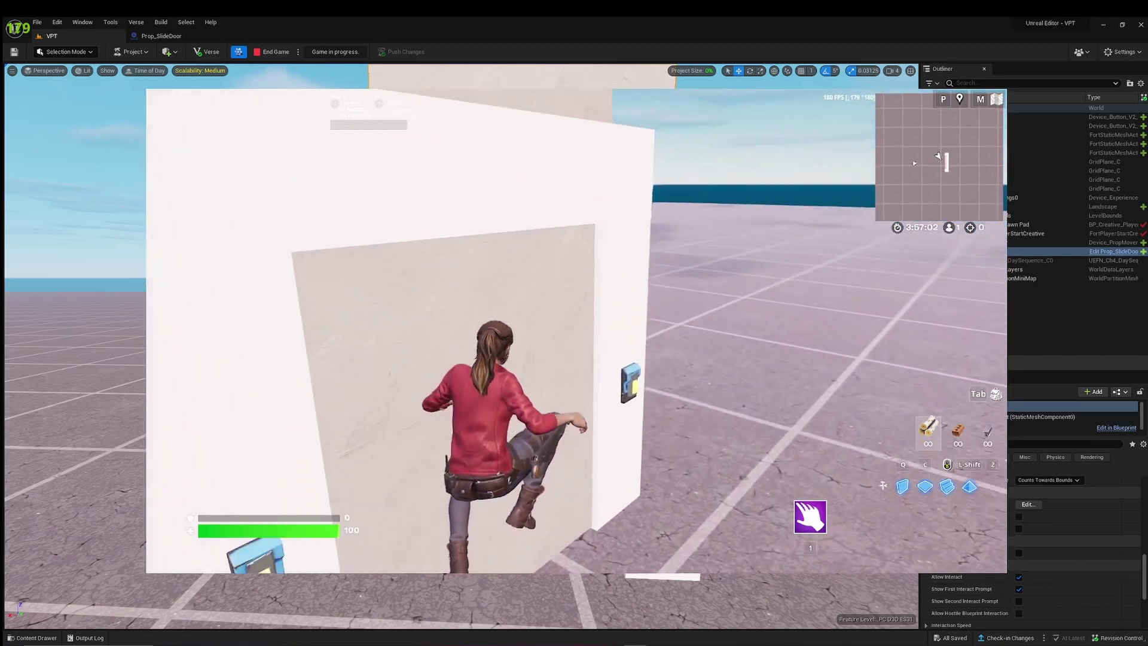
key("e")
key("s")
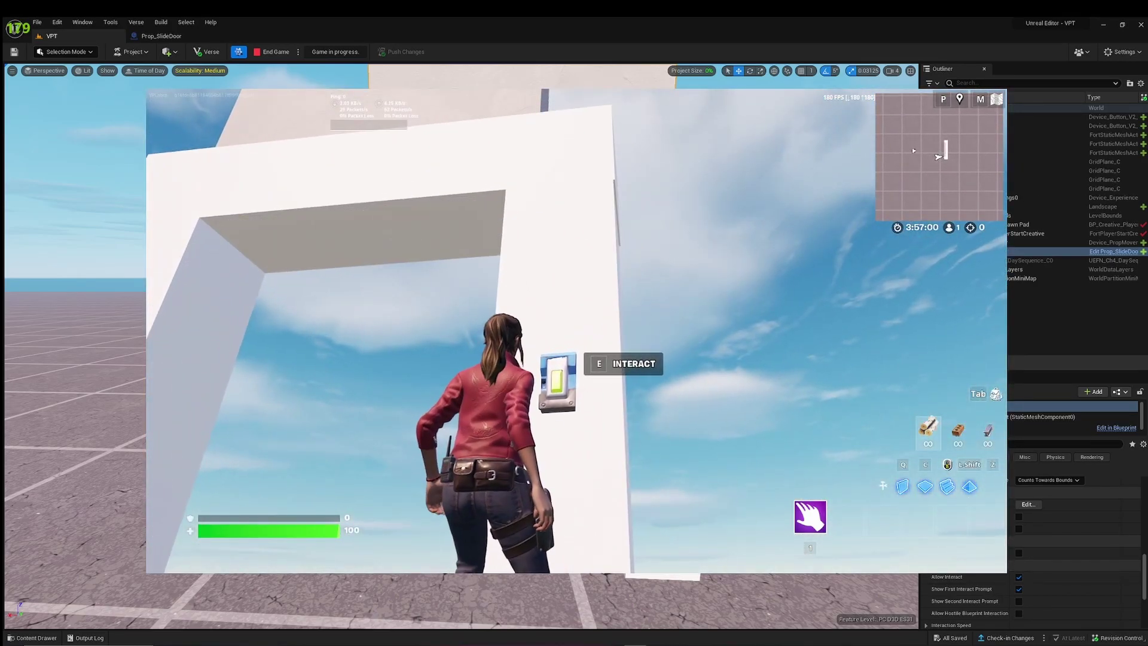
key("a")
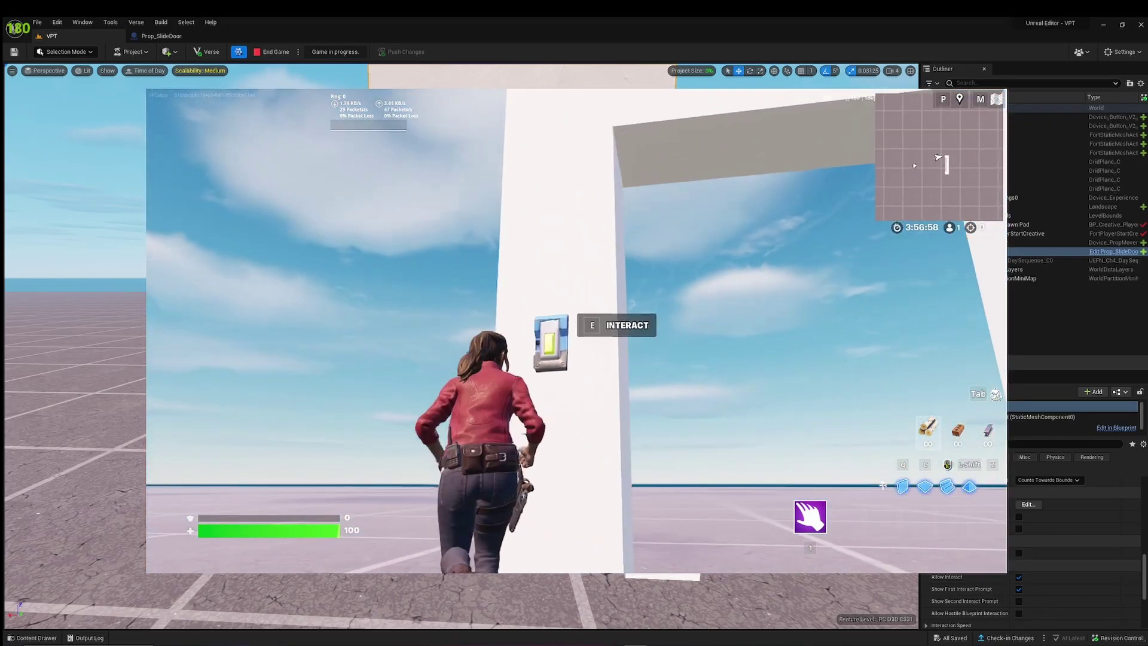
key("d")
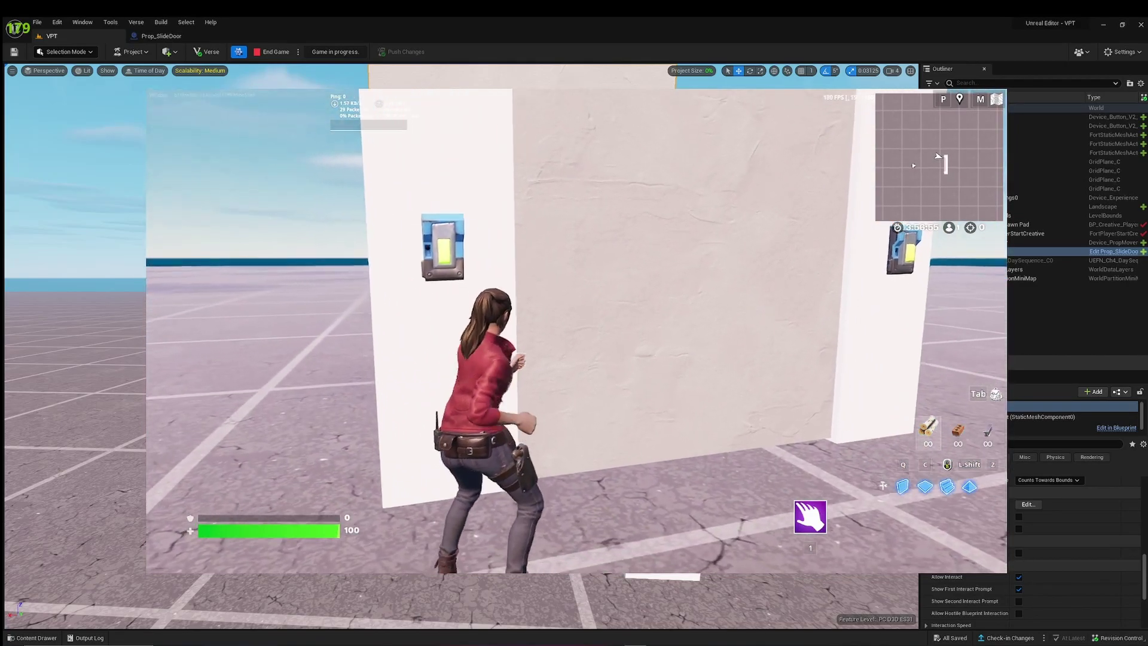
- Examine the closed door from the front by walking, jumping and crouching near the panel and both post buttons
key("w")
key("space")
key("s")
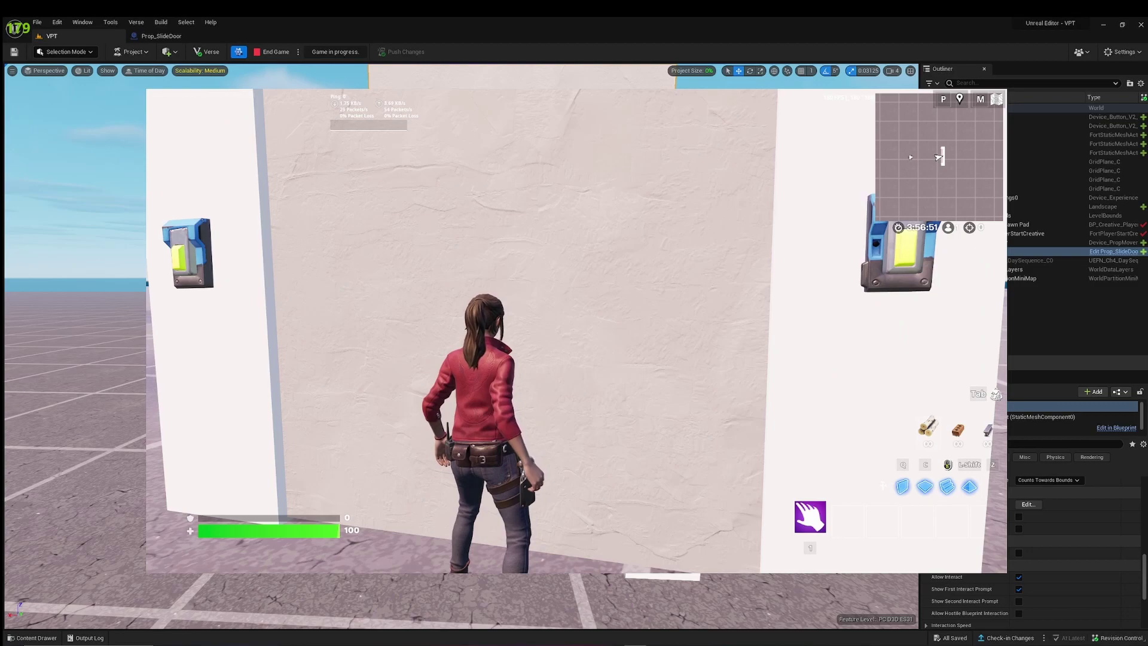
key("a")
key("space")
key("s")
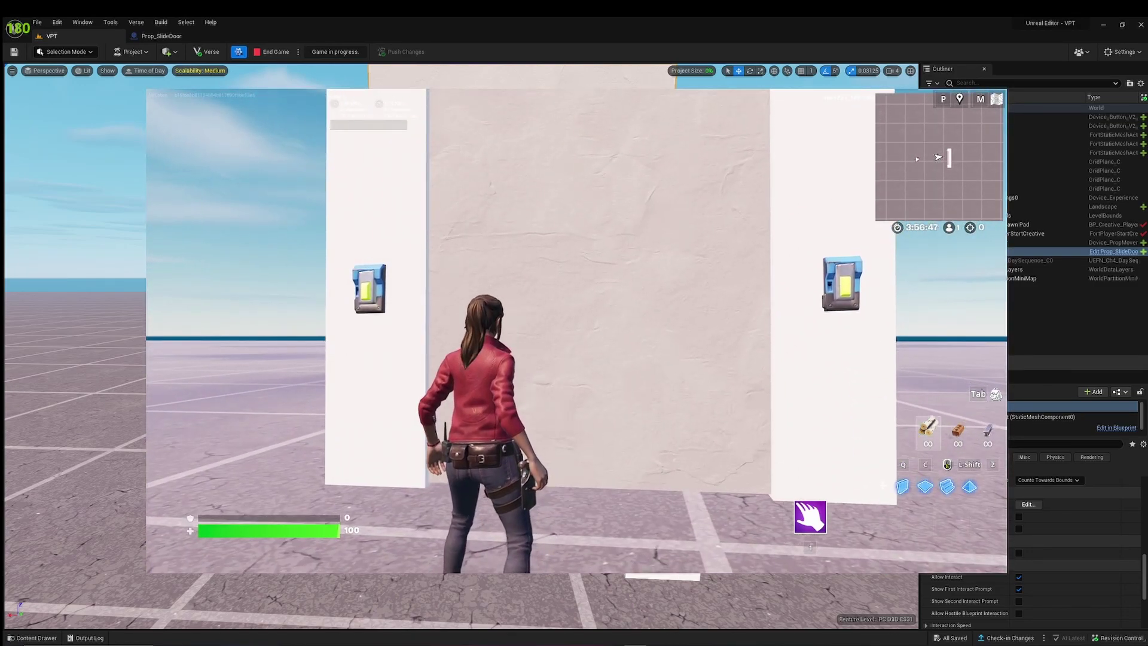
key("ctrl")
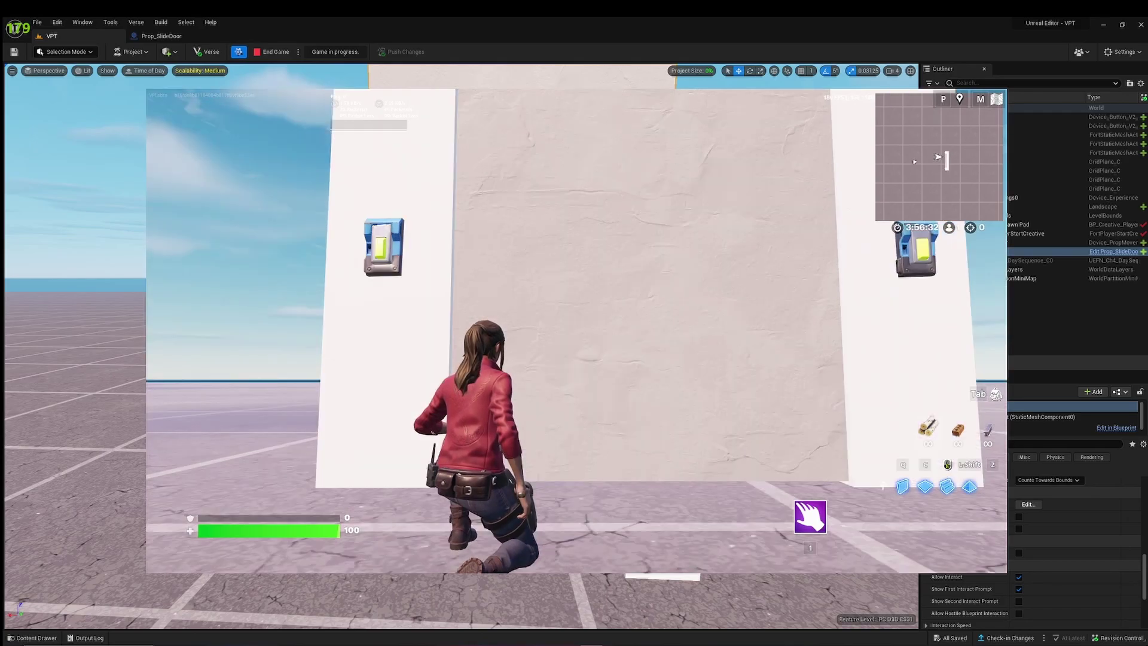
key("w")
key("a")
key("space")
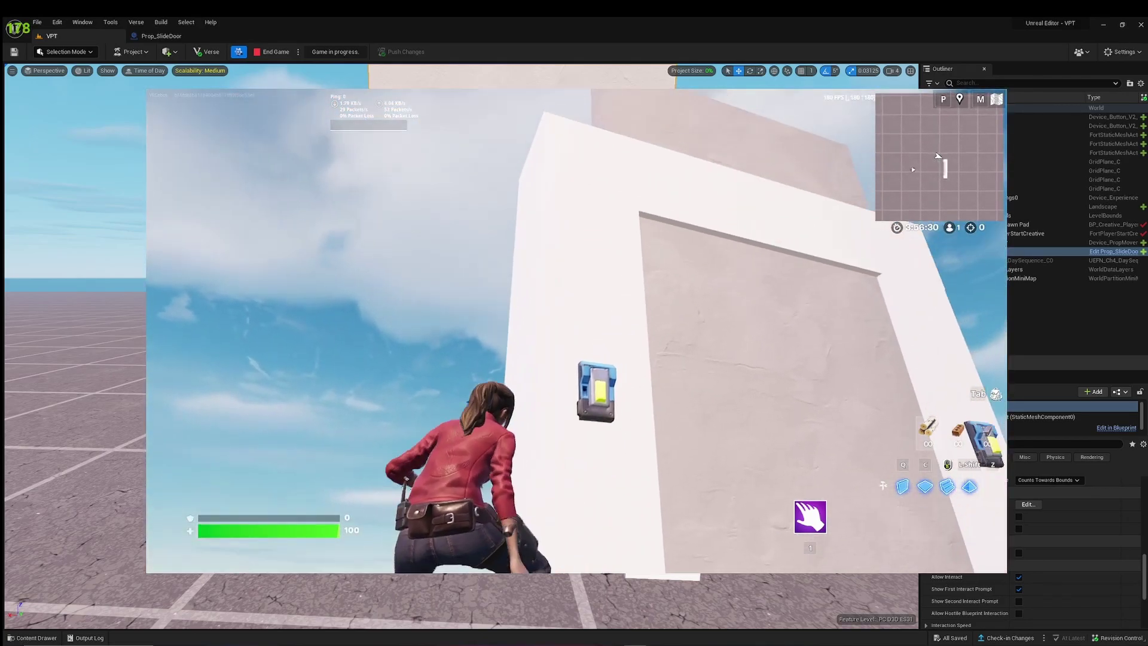
key("space")
- Alternate between the right and left posts' buttons to test repeated opening and closing, leaving the door closed
key("d")
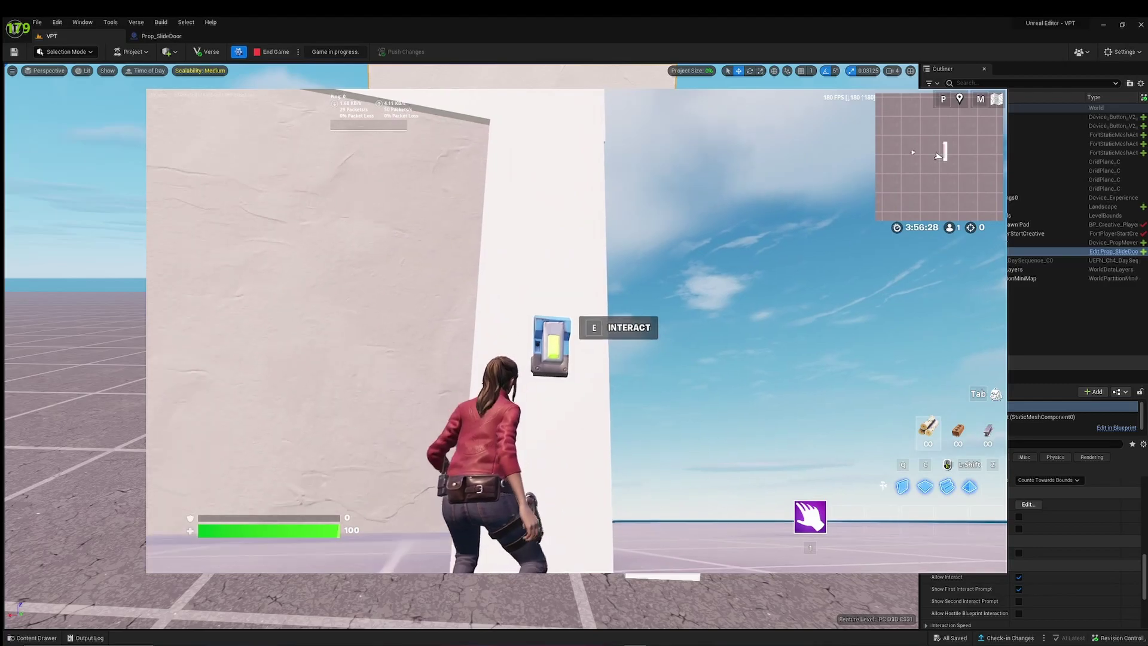
key("a")
key("w")
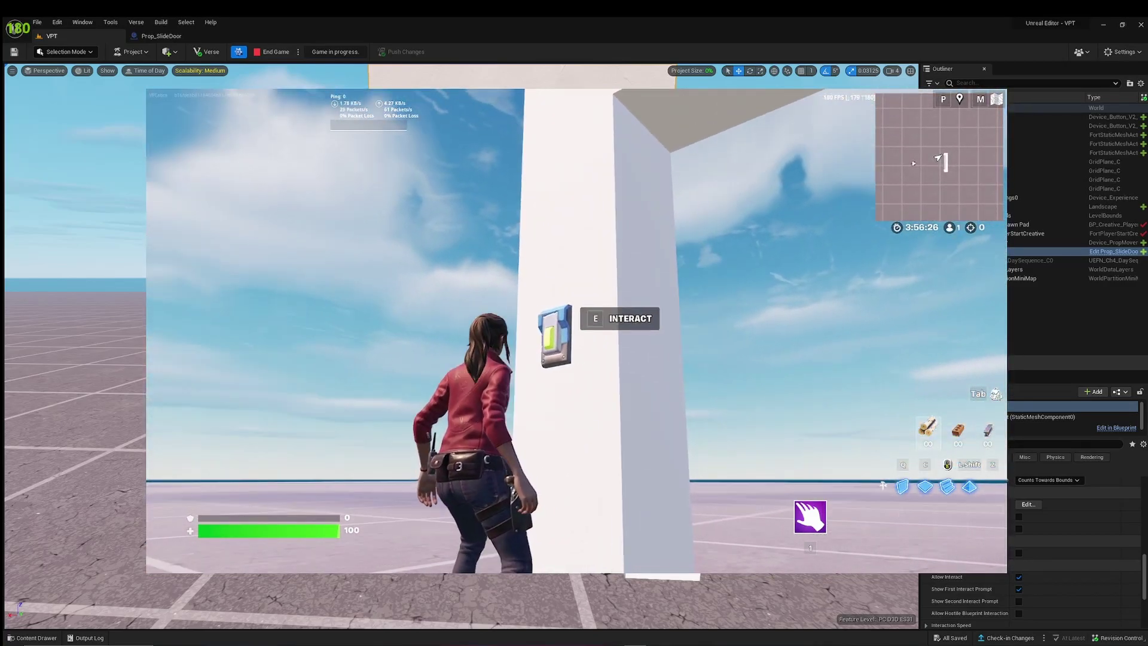
key("e")
key("d")
key("e")
key("a")
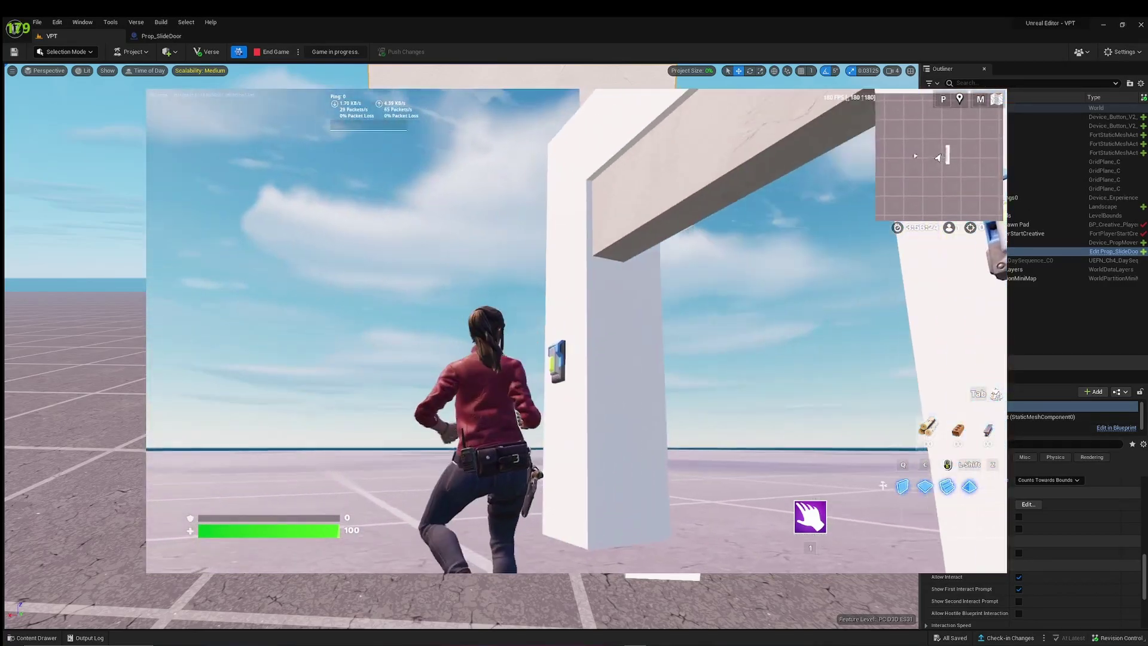
key("w")
key("e")
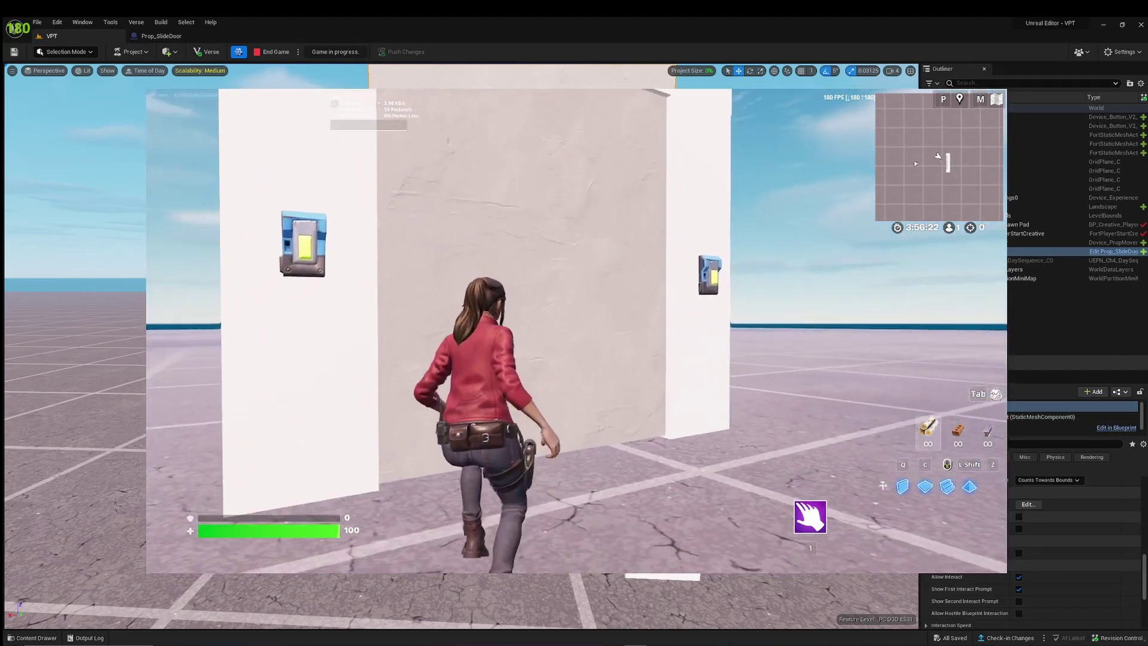
- Check the closed panel once more while jumping in front of it, and return to the left post's button
key("w")
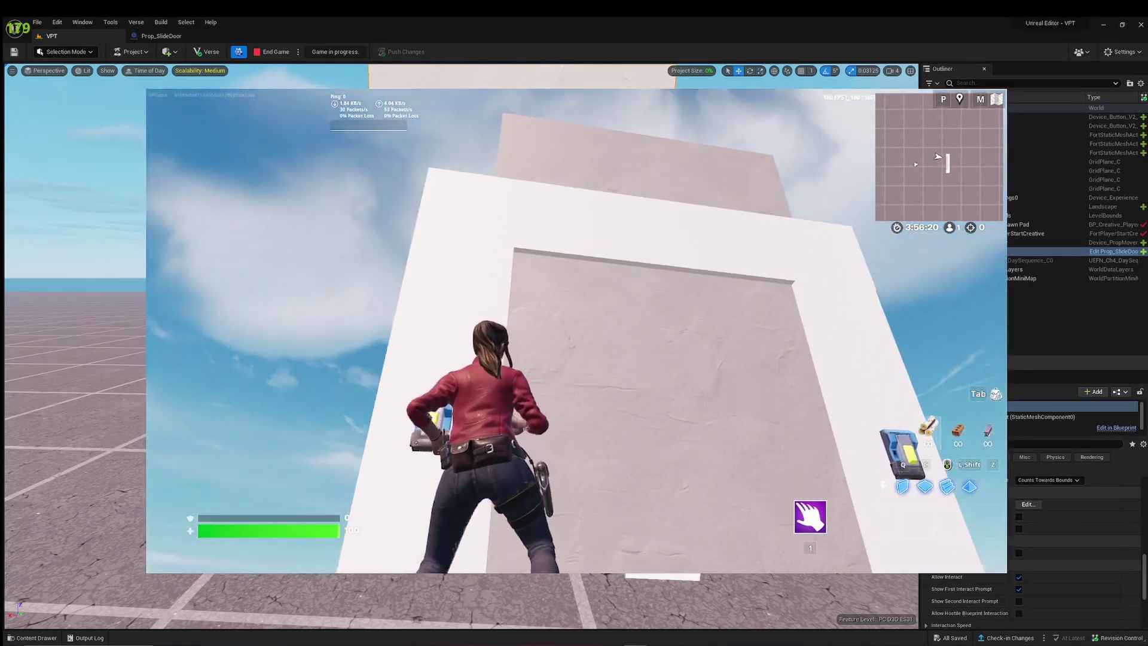
key("d")
key("space")
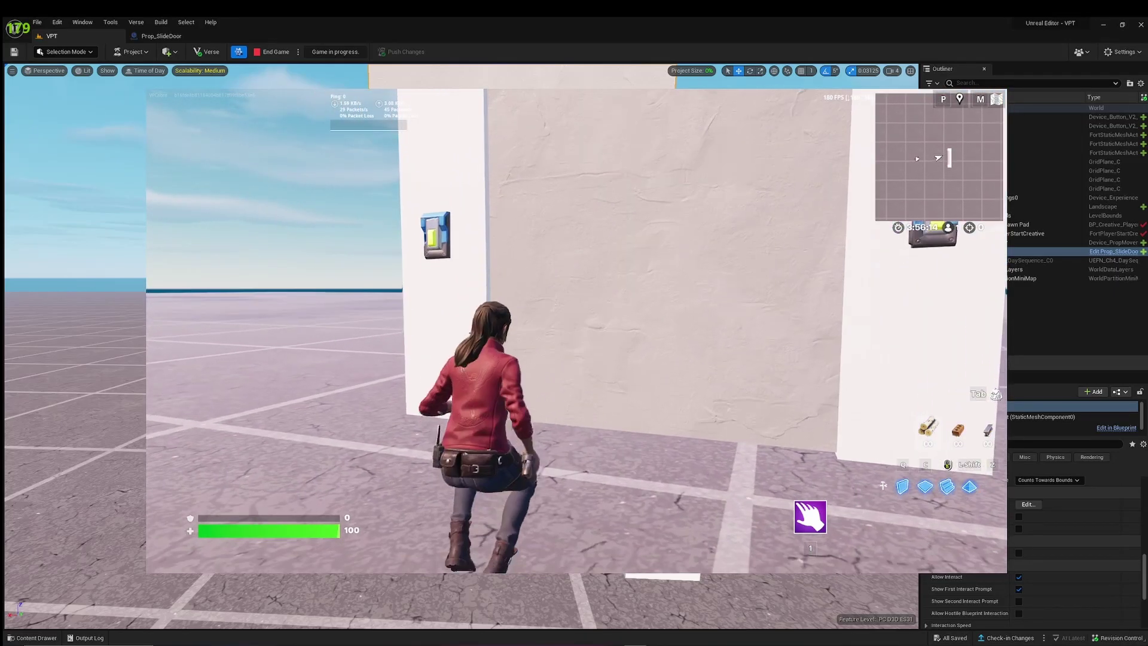
key("s")
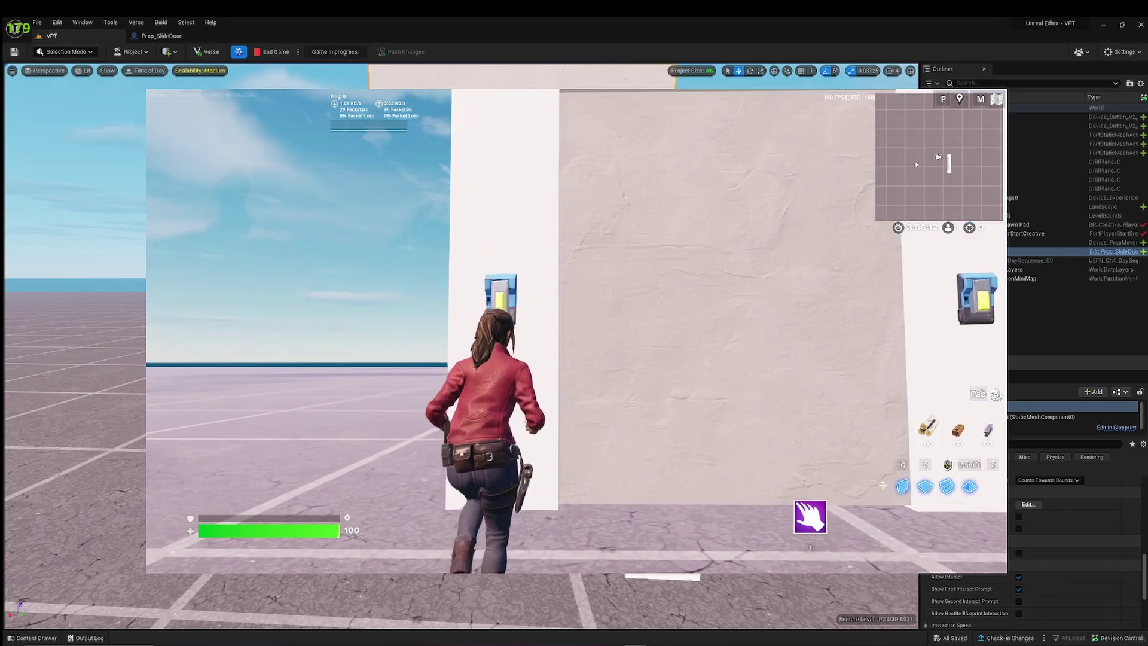
key("a")
key("d")
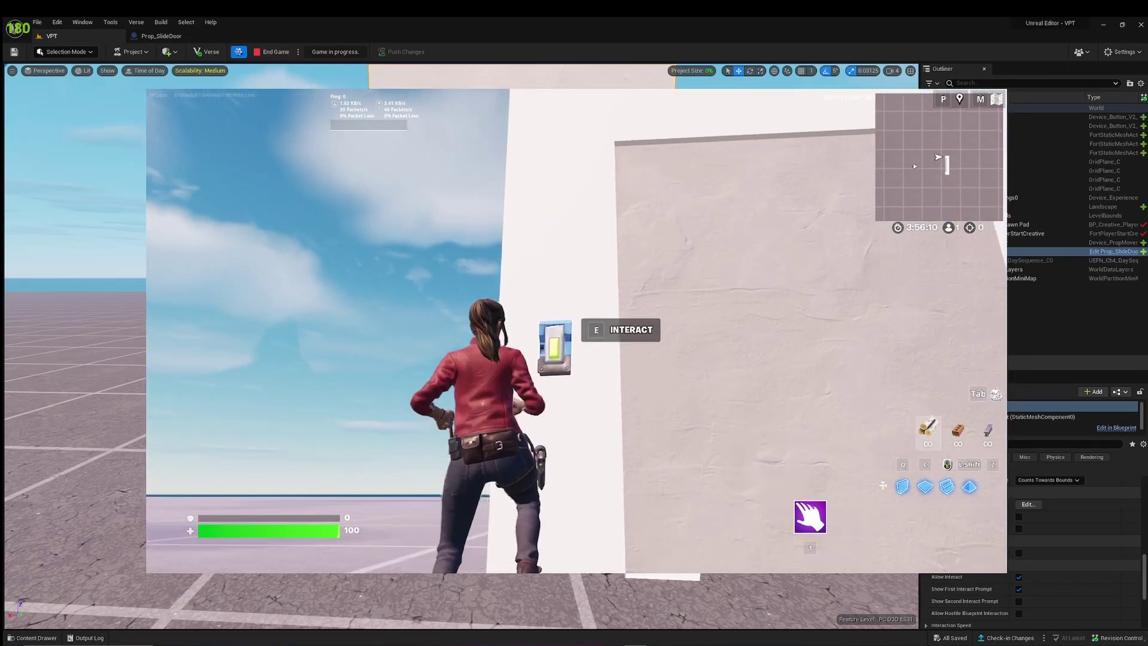